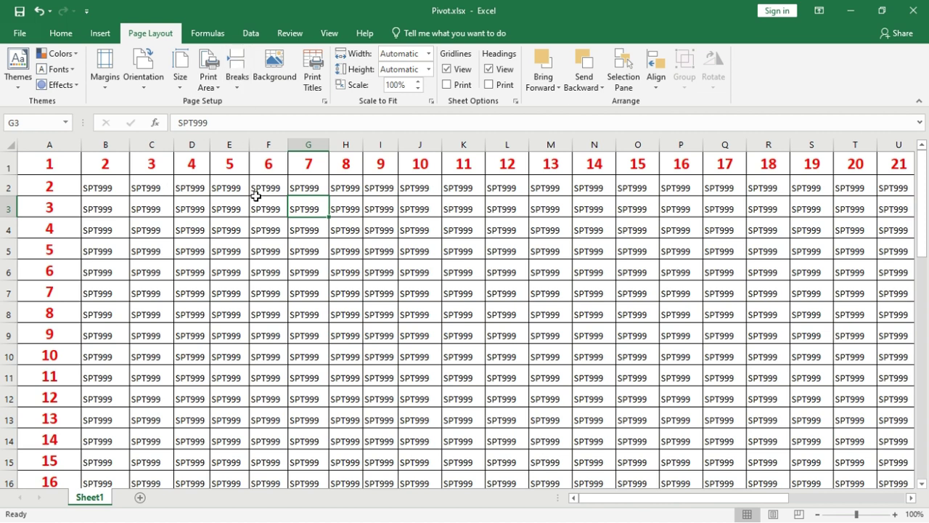
Step: Scale the sheet to fit 1 page wide by 1 tall and view it in print preview
{"action": "left_click", "coordinate": [324, 100]}
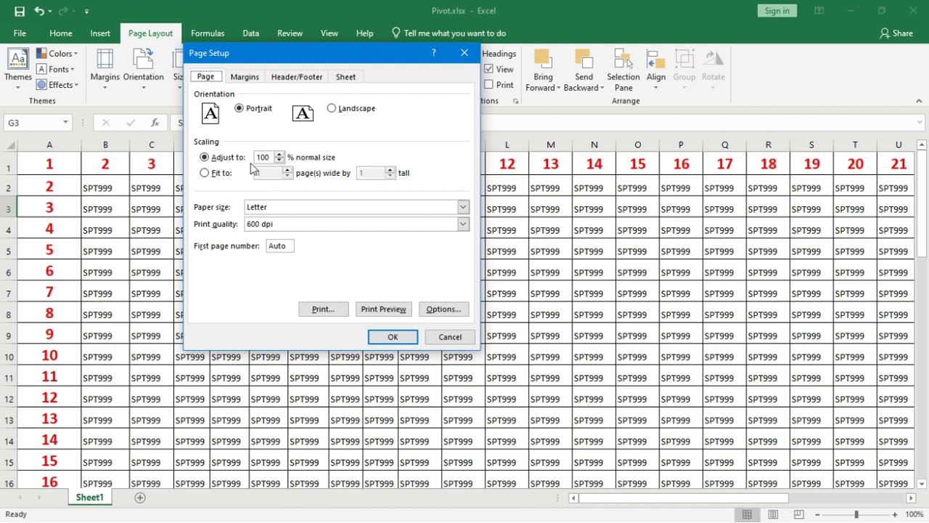
{"action": "left_click", "coordinate": [205, 172]}
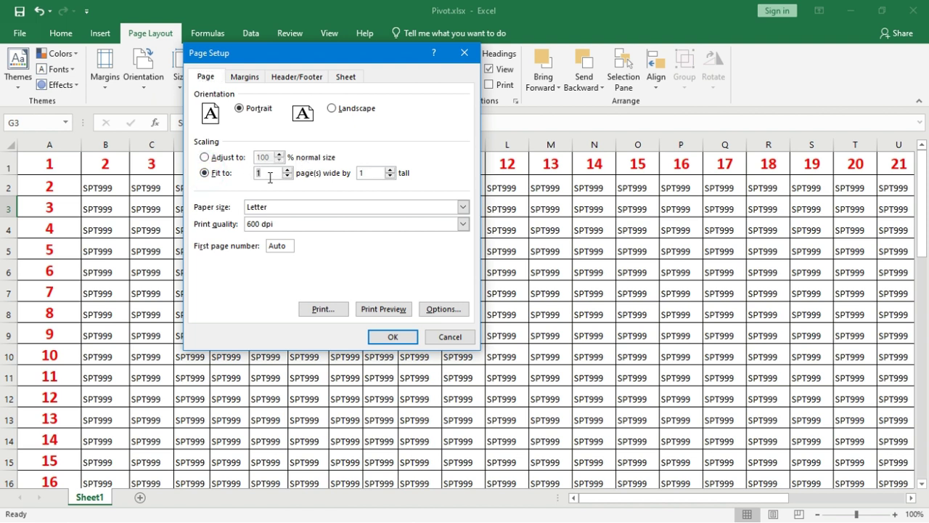
{"action": "left_click", "coordinate": [377, 339]}
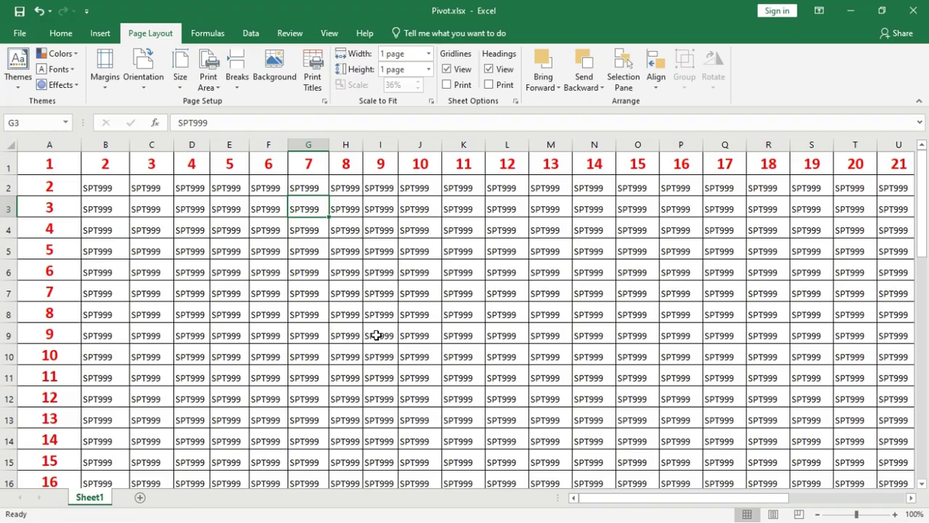
{"action": "key", "text": "ctrl+p"}
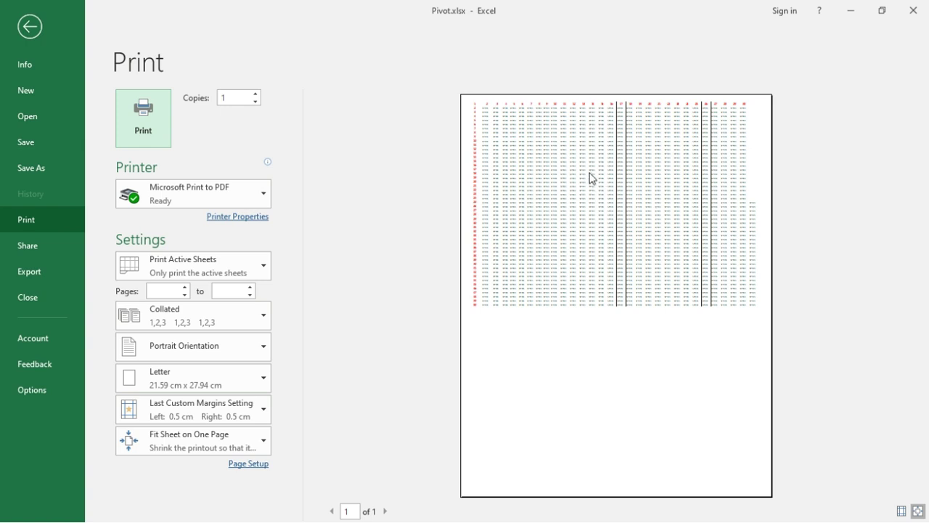
Step: Leave the Backstage print preview and return to the worksheet
{"action": "key", "text": "Escape"}
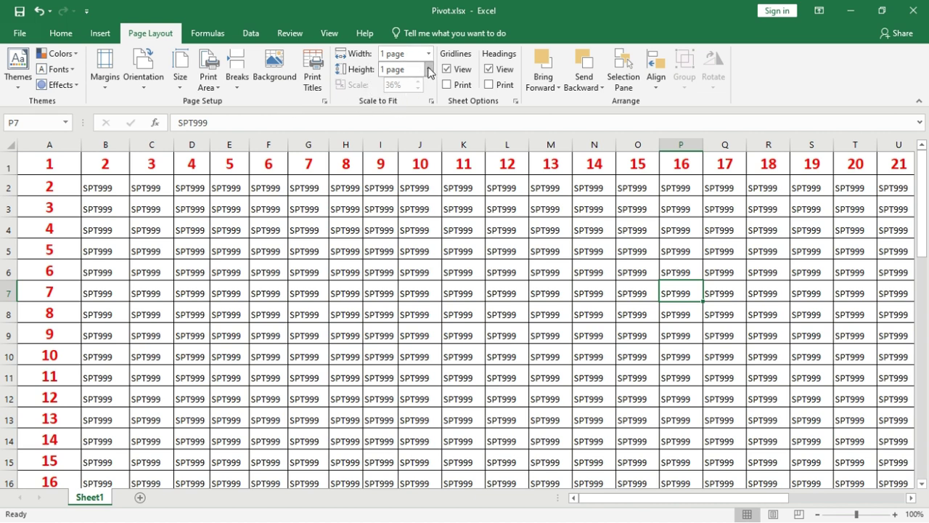
Step: In Page Setup, change the scaling to Adjust to 100% normal size
{"action": "left_click", "coordinate": [323, 101]}
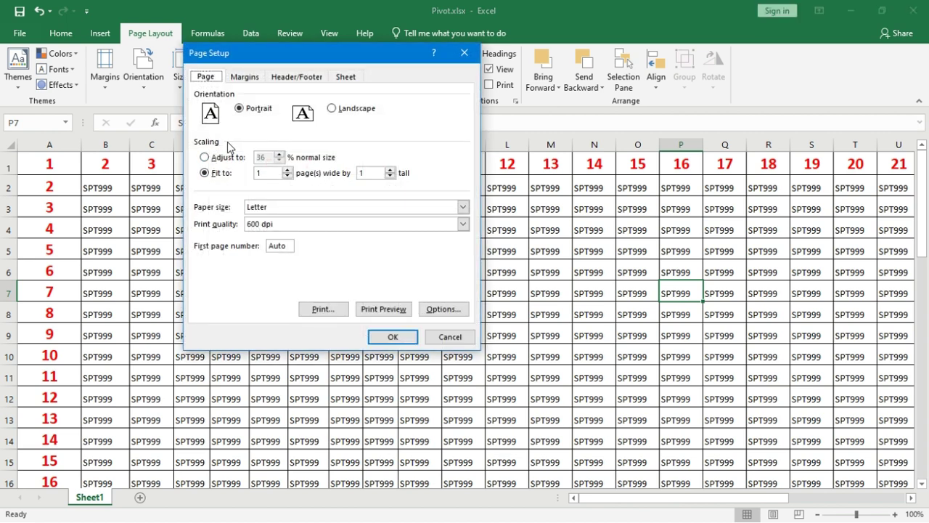
{"action": "left_click", "coordinate": [206, 158]}
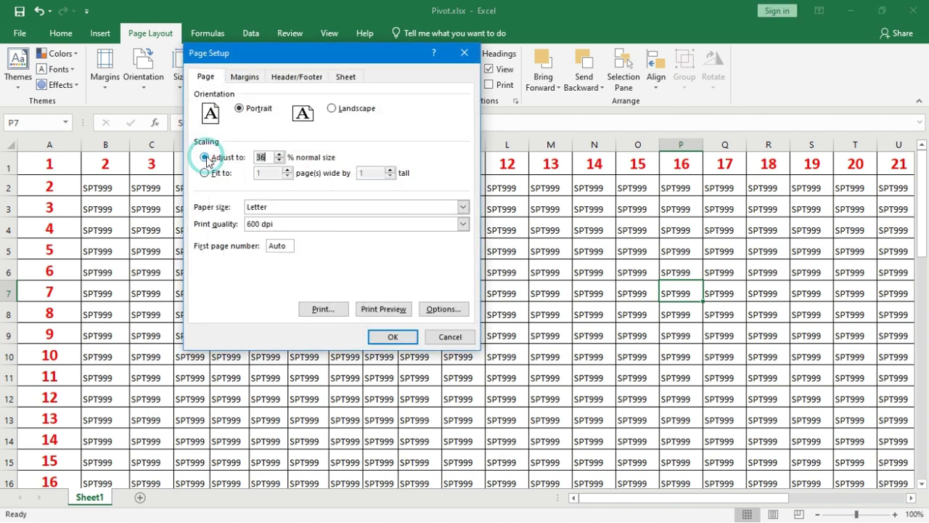
{"action": "left_click", "coordinate": [279, 154]}
{"action": "left_click", "coordinate": [279, 154]}
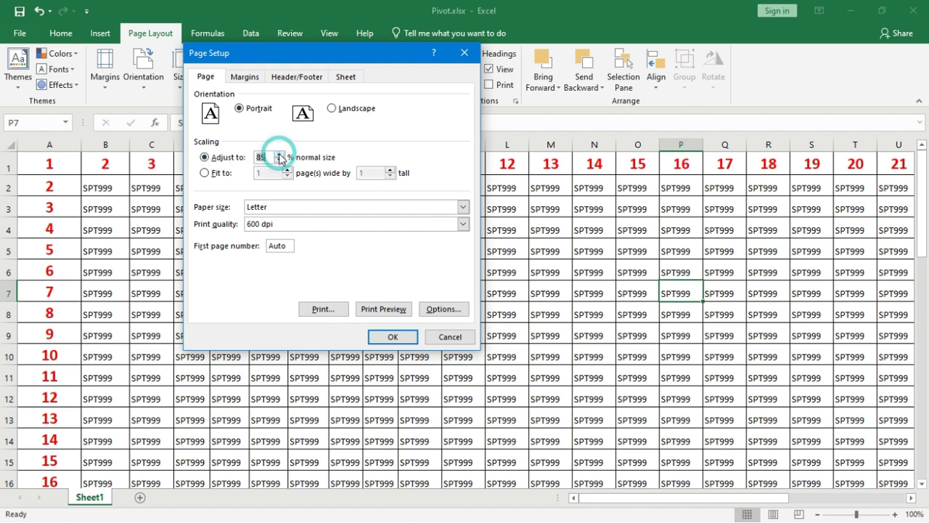
{"action": "left_click", "coordinate": [278, 154]}
{"action": "left_click", "coordinate": [279, 154]}
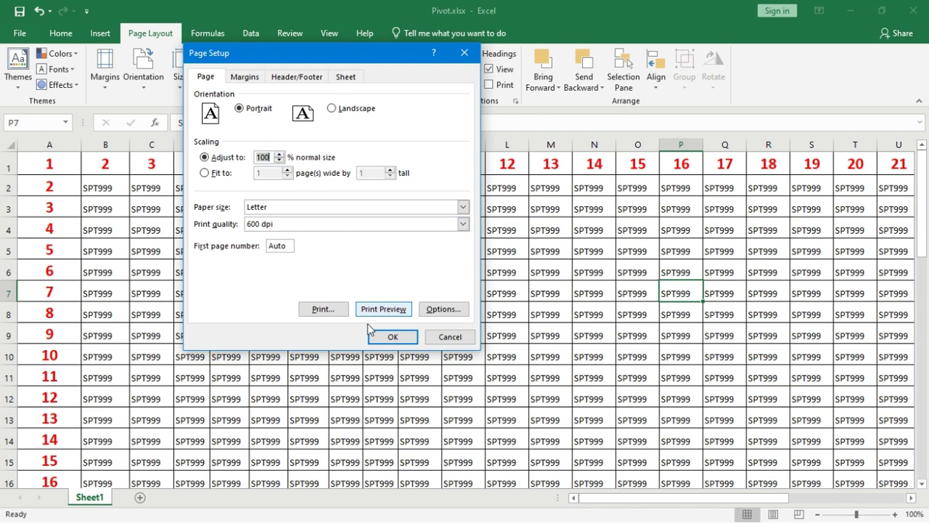
{"action": "left_click", "coordinate": [380, 338]}
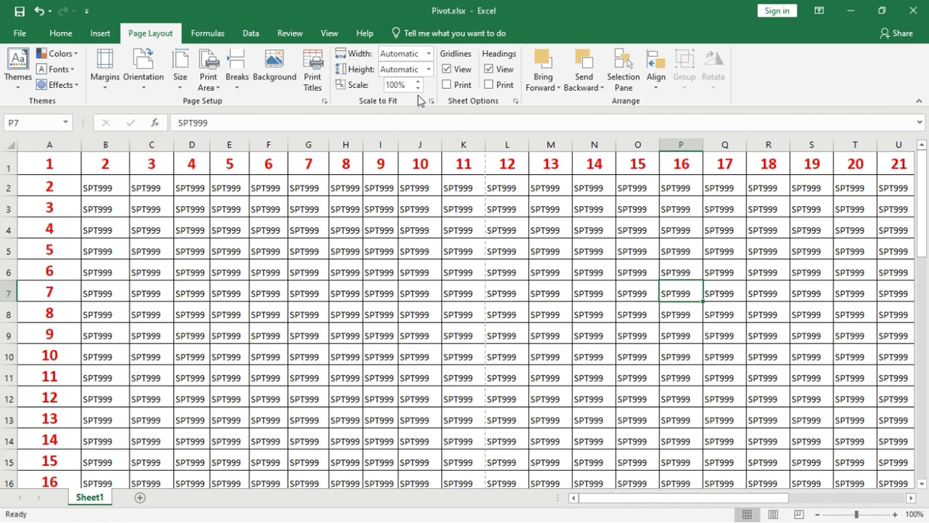
{"action": "left_click", "coordinate": [429, 69]}
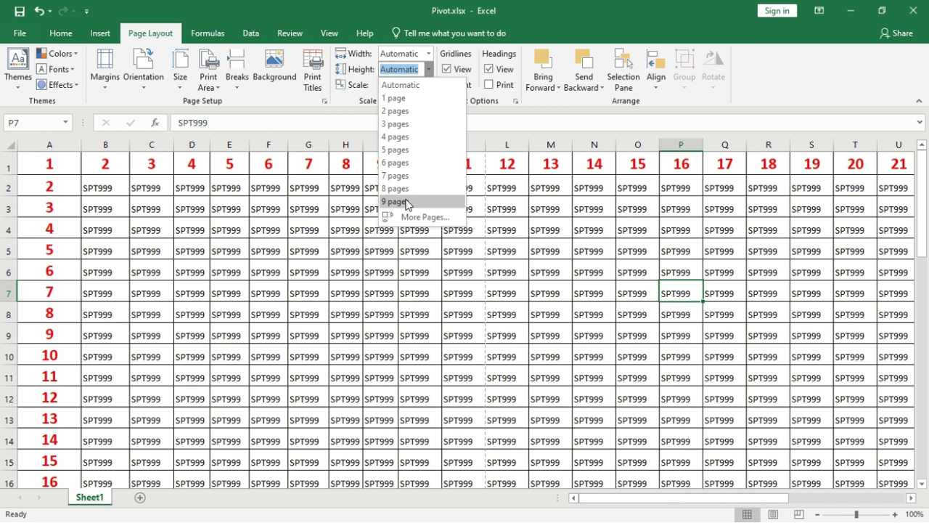
{"action": "left_click", "coordinate": [431, 56]}
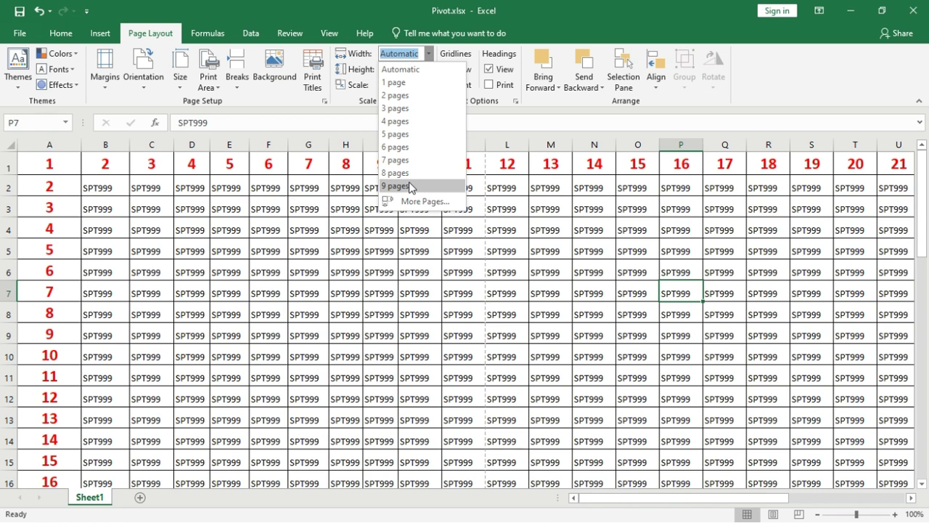
{"action": "left_click", "coordinate": [419, 188]}
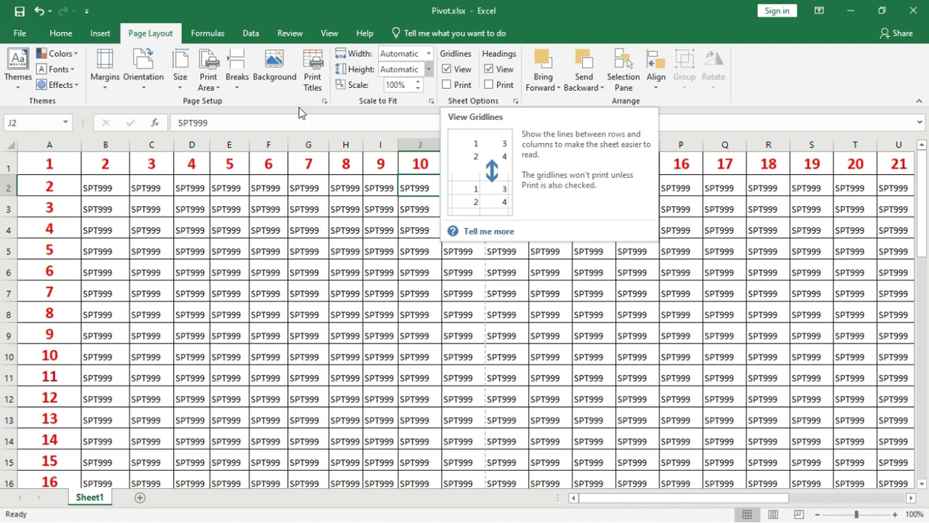
Step: Select the whole sheet and apply No Border from the Home Borders list
{"action": "left_click", "coordinate": [13, 148]}
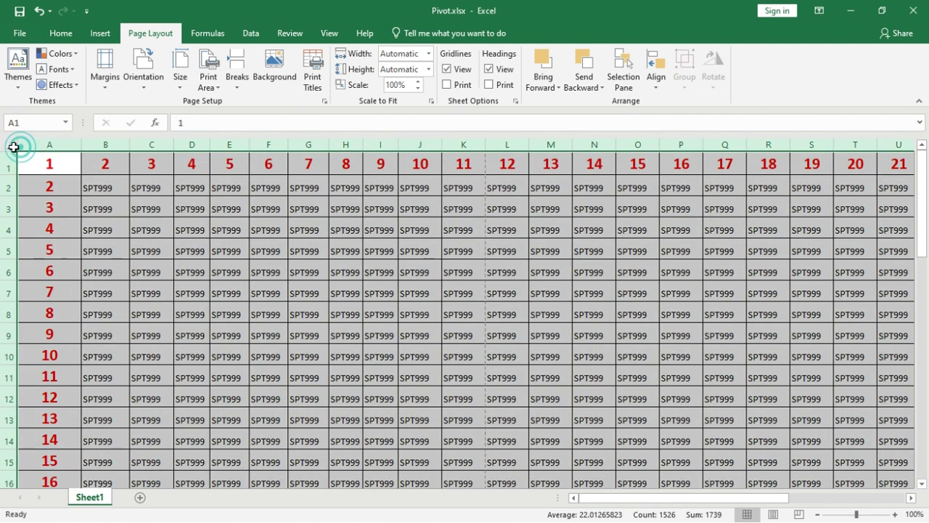
{"action": "left_click", "coordinate": [62, 34]}
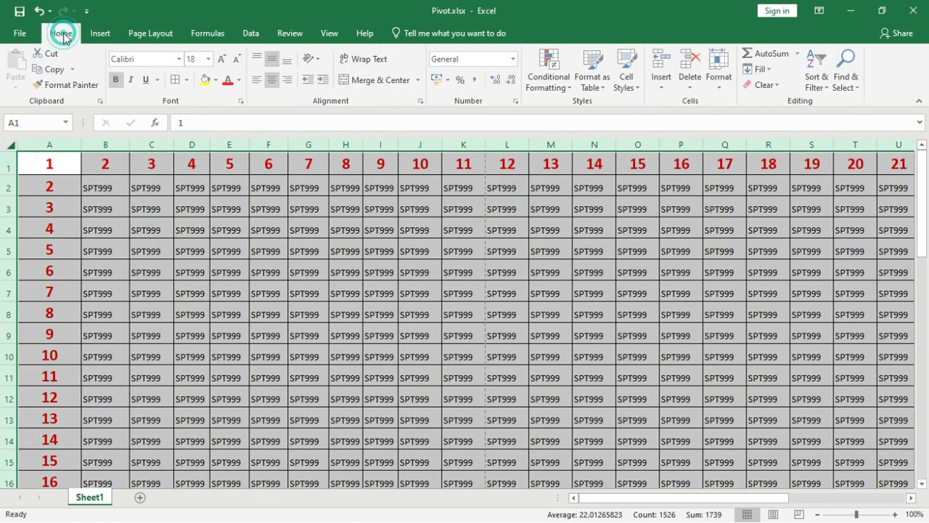
{"action": "left_click", "coordinate": [186, 80]}
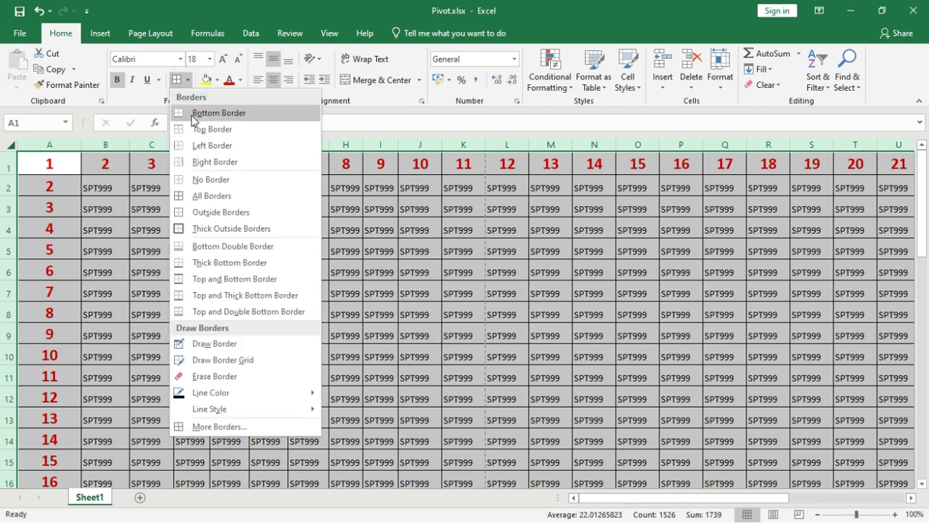
{"action": "left_click", "coordinate": [193, 179]}
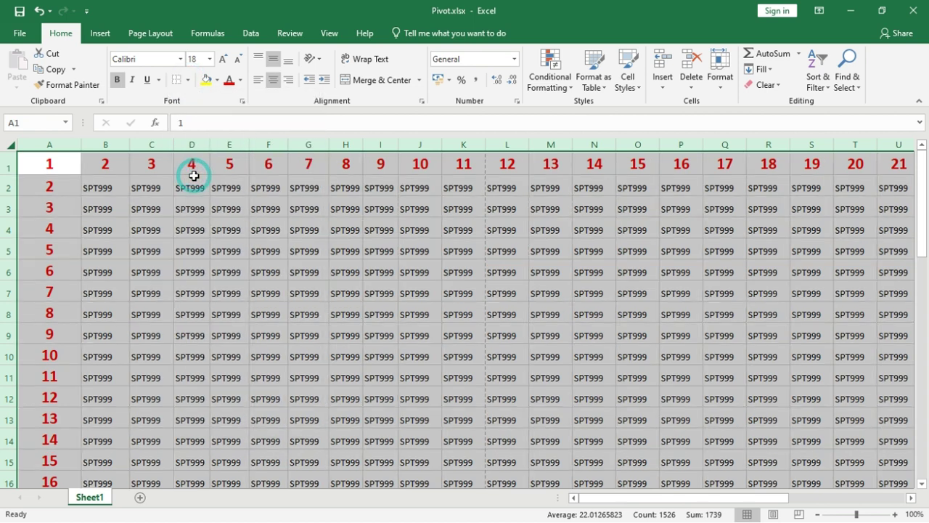
{"action": "left_click", "coordinate": [247, 252]}
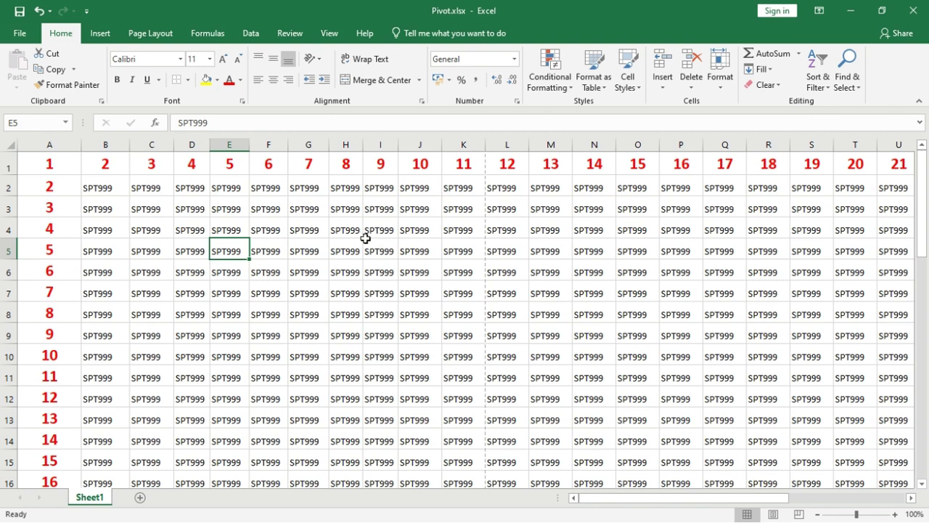
{"action": "left_click", "coordinate": [150, 33]}
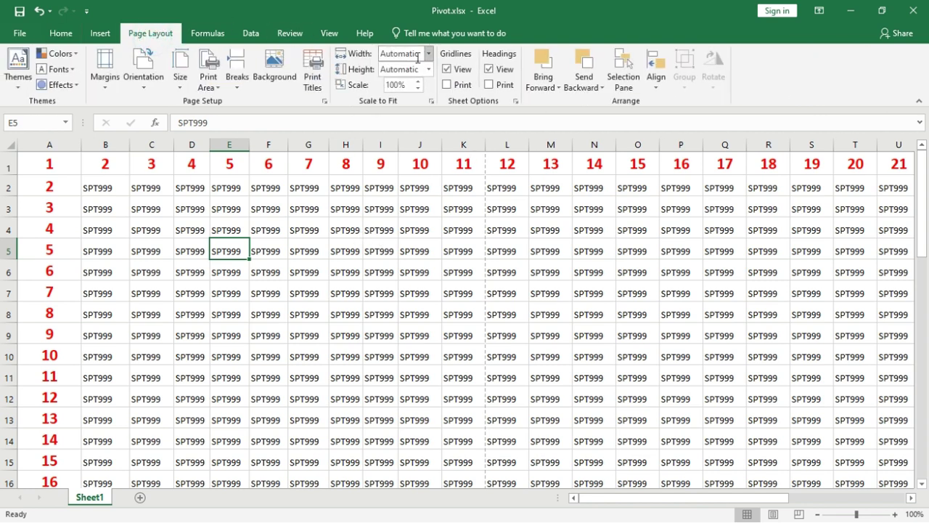
Step: Toggle the on-screen gridlines off and back on, then check the print preview
{"action": "left_click", "coordinate": [449, 69]}
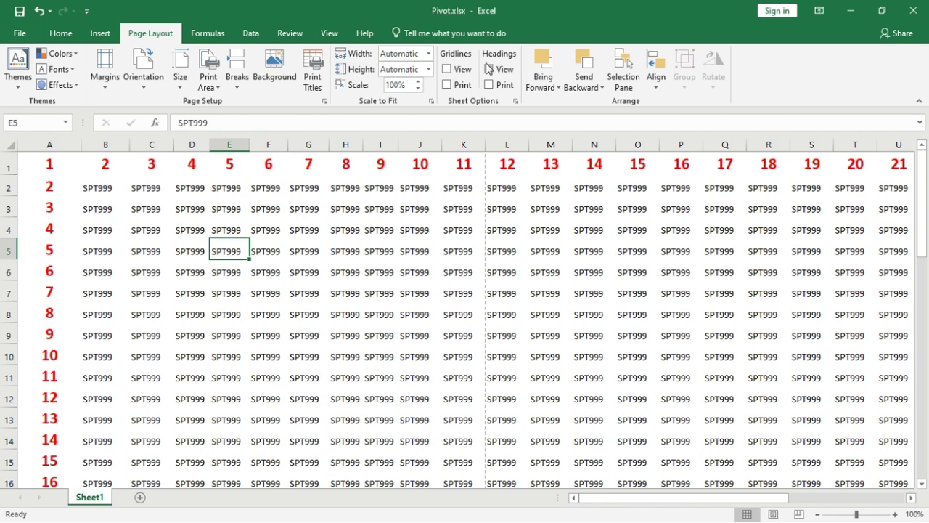
{"action": "left_click", "coordinate": [447, 69]}
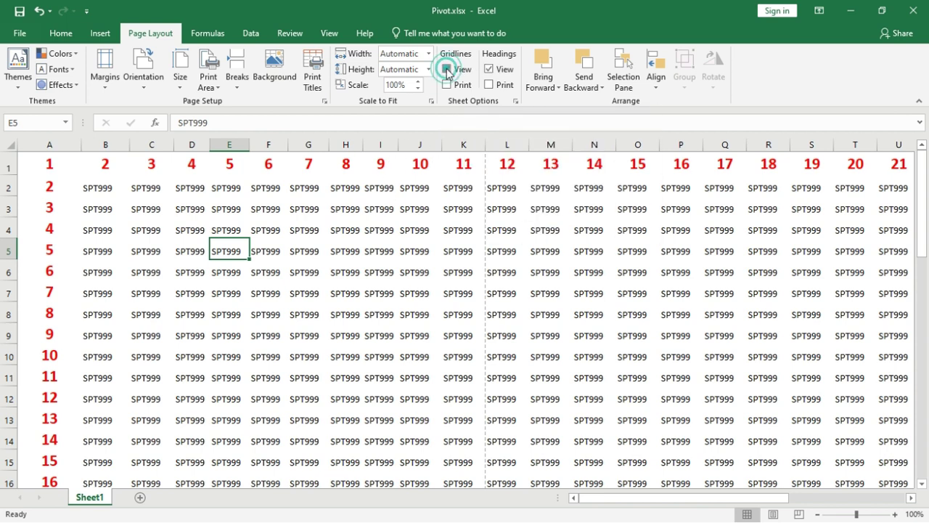
{"action": "key", "text": "ctrl+p"}
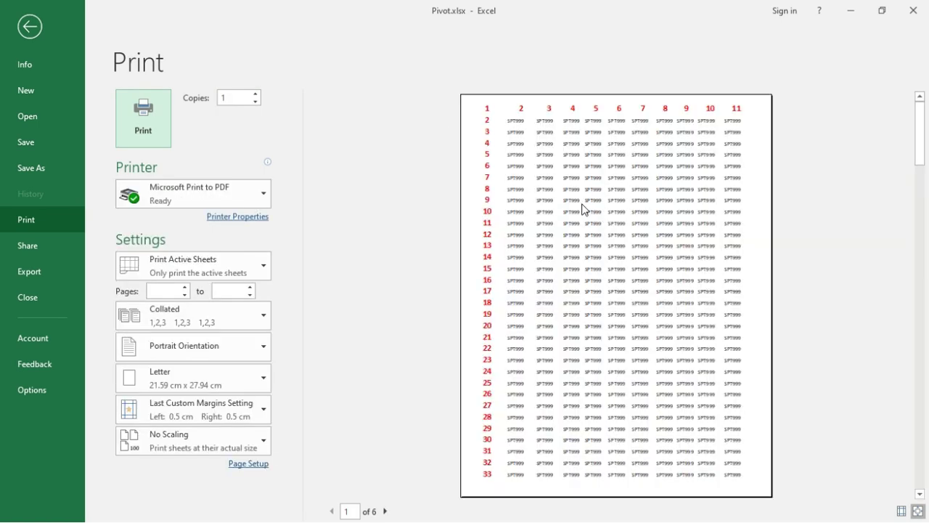
{"action": "key", "text": "Escape"}
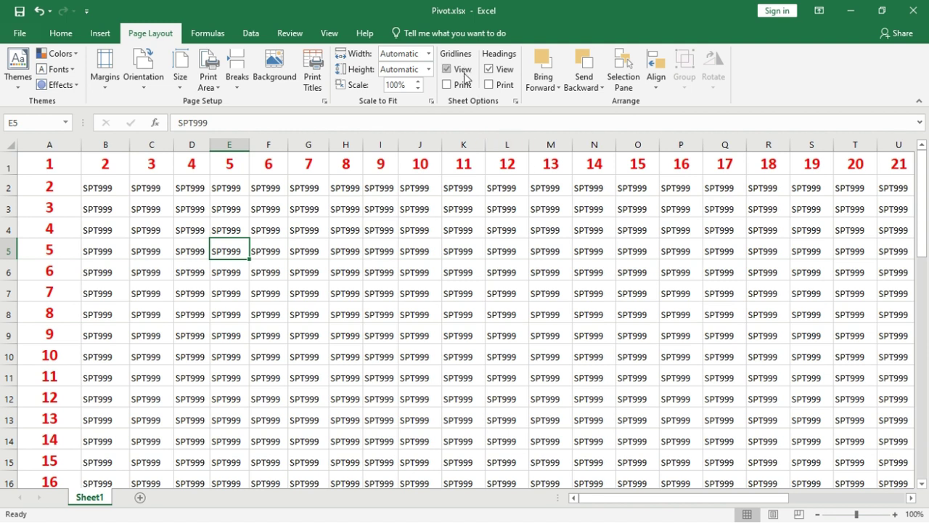
Step: Turn on Gridlines Print and preview the printout with gridlines
{"action": "left_click", "coordinate": [447, 85]}
{"action": "key", "text": "ctrl+p"}
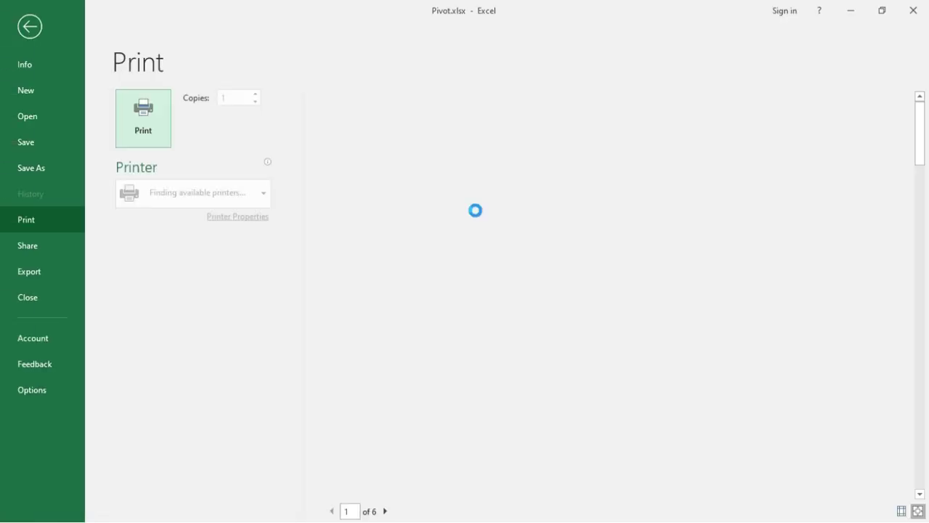
{"action": "key", "text": "Escape"}
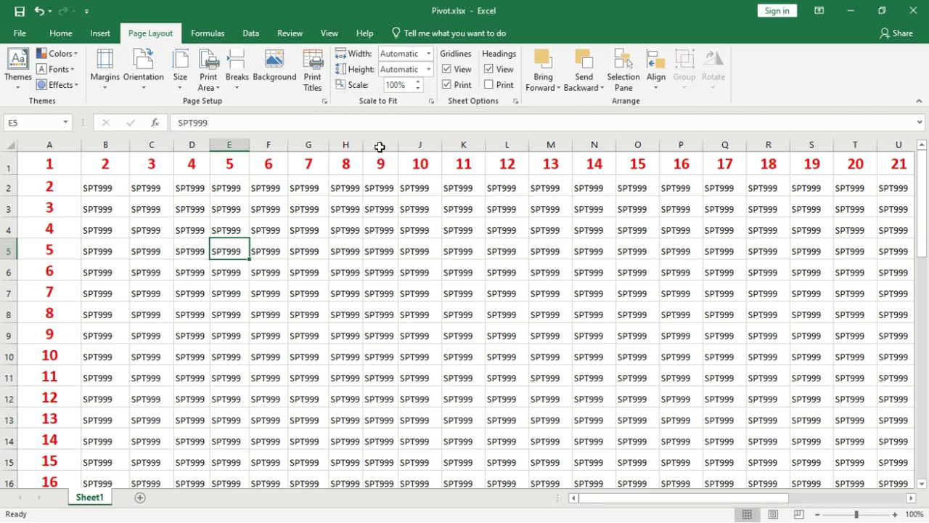
Step: Toggle the headings view off and on, enable Headings Print, and check the preview
{"action": "left_click", "coordinate": [489, 69]}
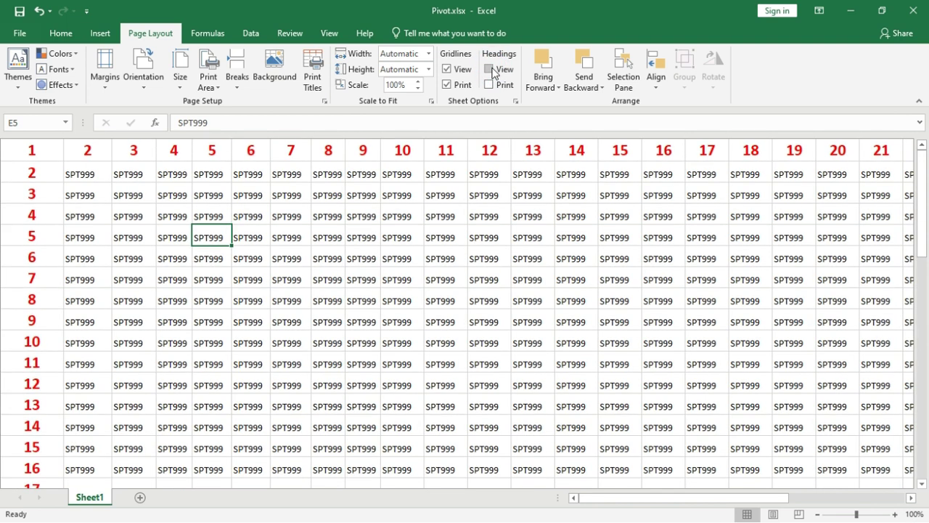
{"action": "left_click", "coordinate": [490, 69]}
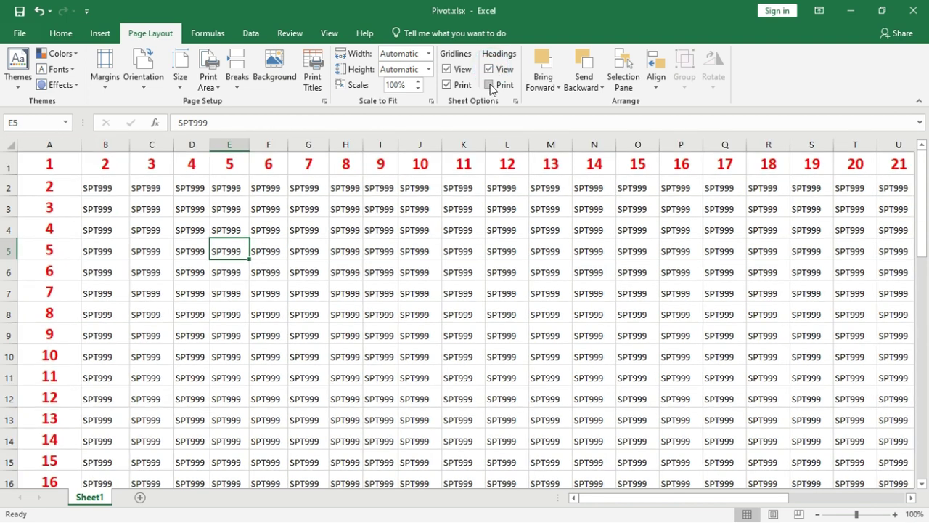
{"action": "left_click", "coordinate": [490, 86]}
{"action": "key", "text": "ctrl+p"}
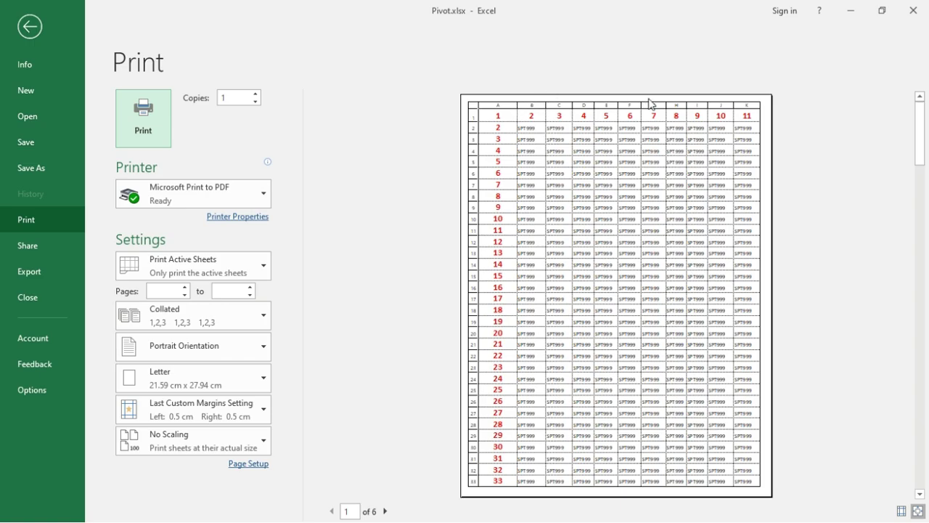
{"action": "key", "text": "Escape"}
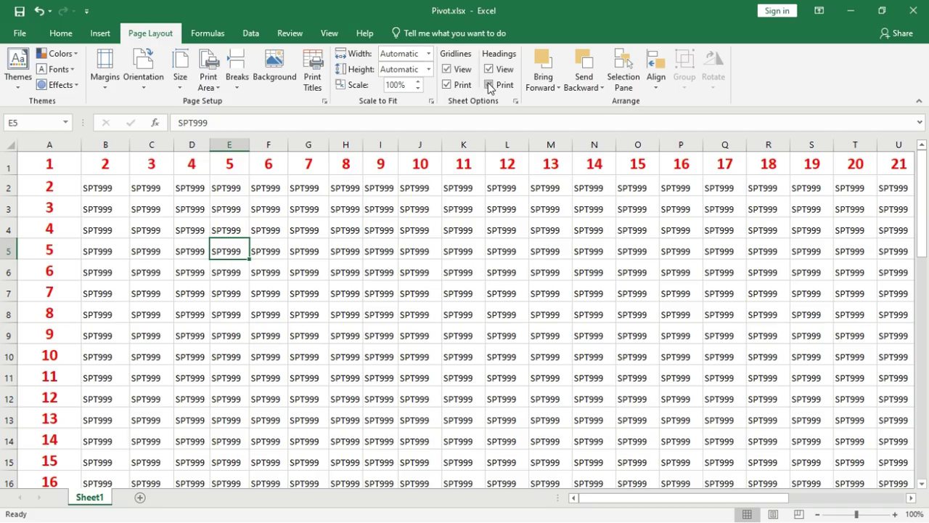
Step: Turn heading printing back off and move the selection to cell F7
{"action": "left_click", "coordinate": [490, 85]}
{"action": "key", "text": "Down"}
{"action": "key", "text": "Down"}
{"action": "key", "text": "Right"}
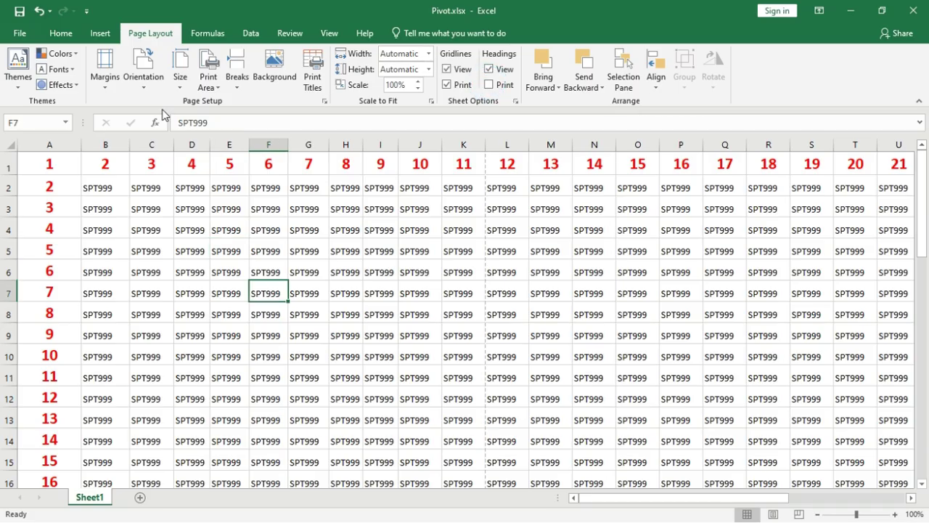
Step: Look through the orientation and paper size options, keeping Letter, and preview the sheet
{"action": "left_click", "coordinate": [150, 88]}
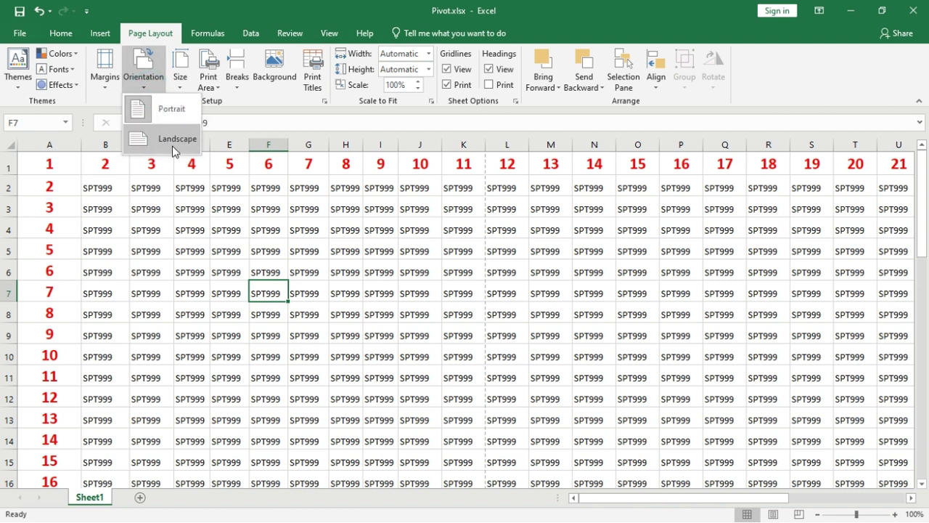
{"action": "left_click", "coordinate": [218, 213]}
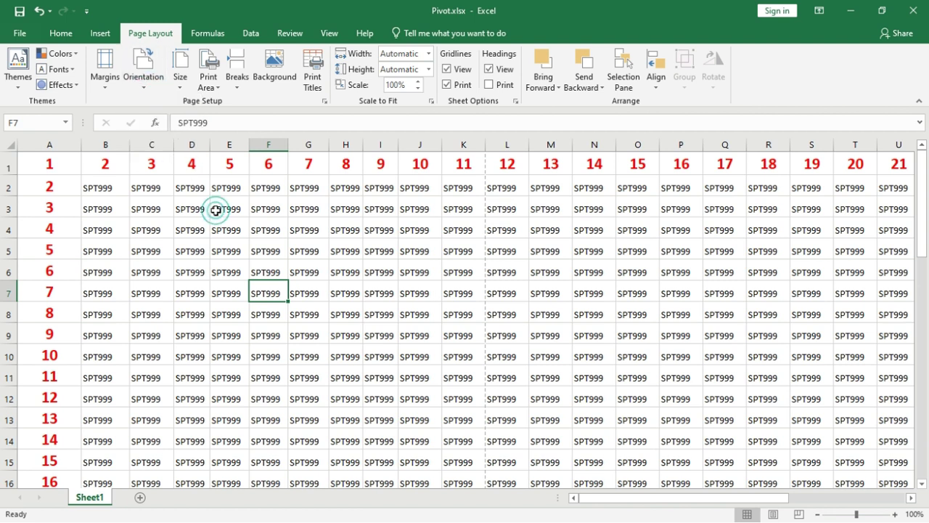
{"action": "left_click", "coordinate": [181, 81]}
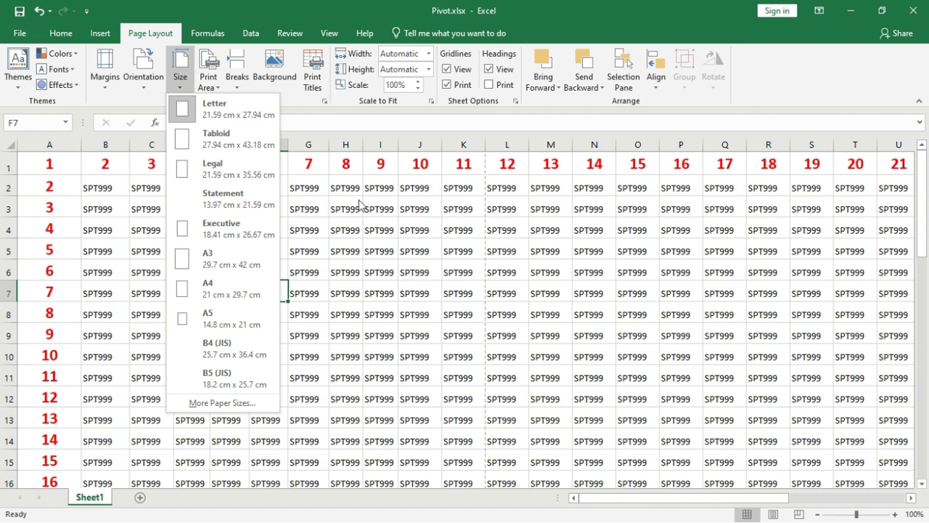
{"action": "left_click", "coordinate": [349, 235]}
{"action": "left_click", "coordinate": [157, 191]}
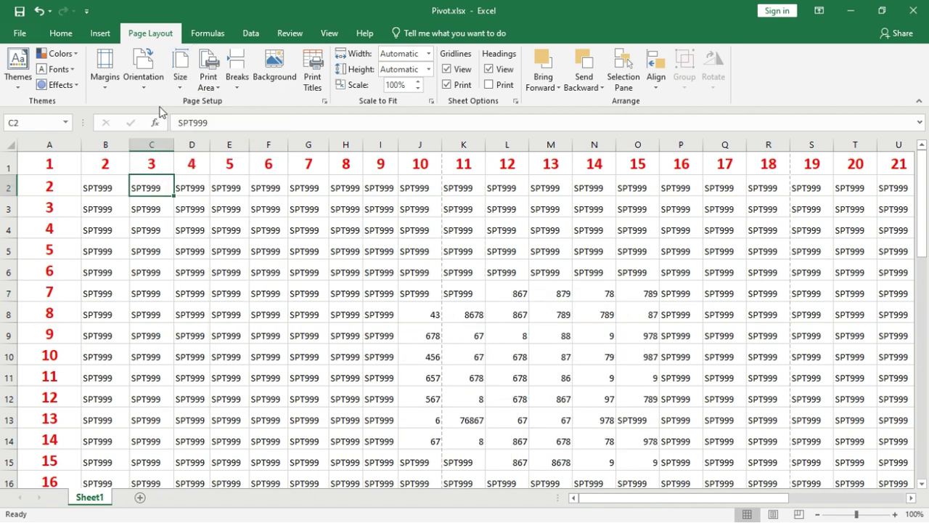
{"action": "left_click", "coordinate": [140, 85]}
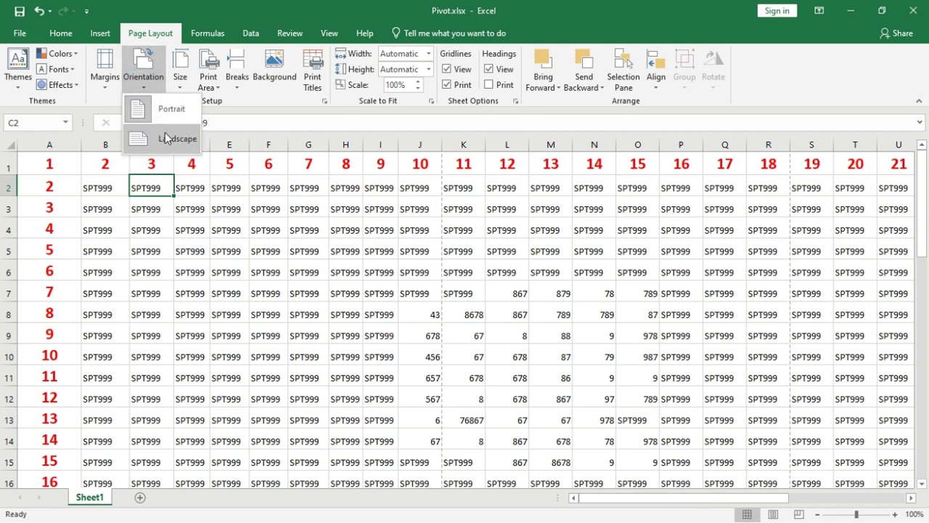
{"action": "left_click", "coordinate": [221, 256]}
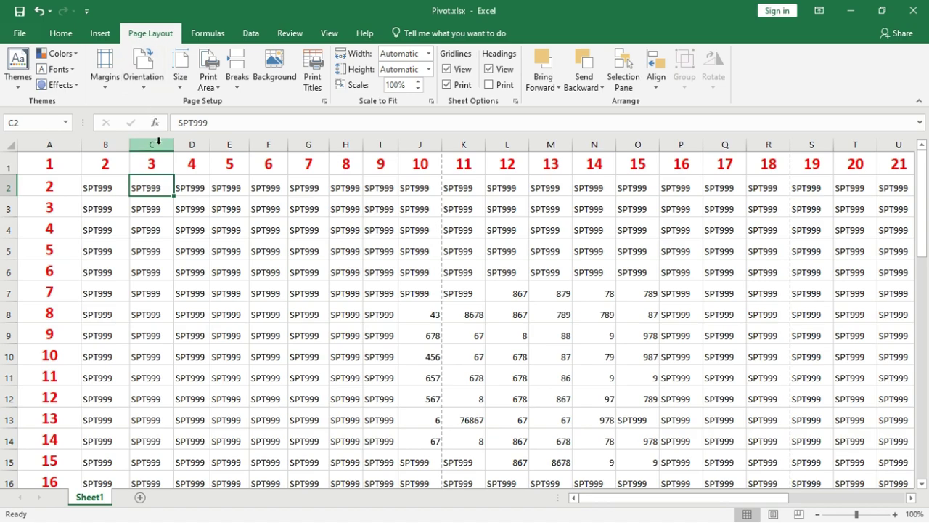
{"action": "key", "text": "ctrl+p"}
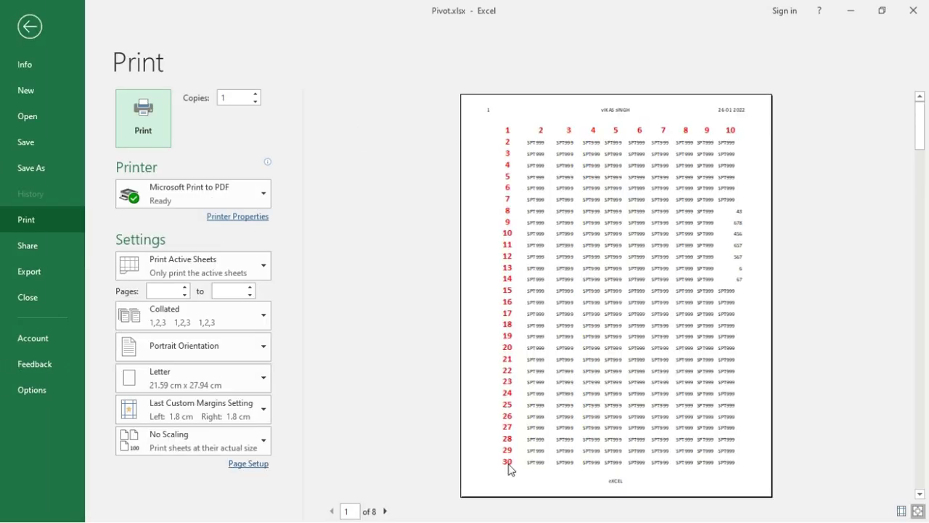
{"action": "key", "text": "Escape"}
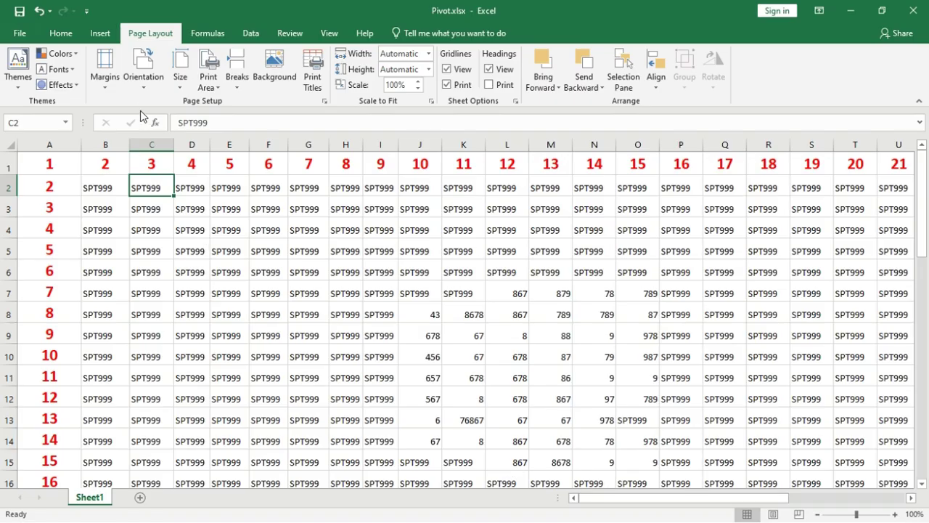
Step: Switch the pages to landscape orientation and check the landscape print preview
{"action": "left_click", "coordinate": [143, 87]}
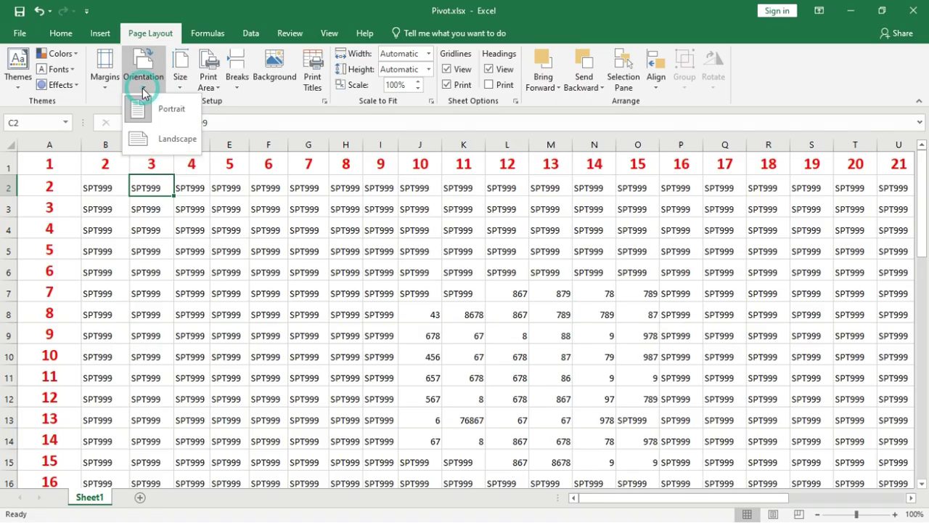
{"action": "left_click", "coordinate": [159, 136]}
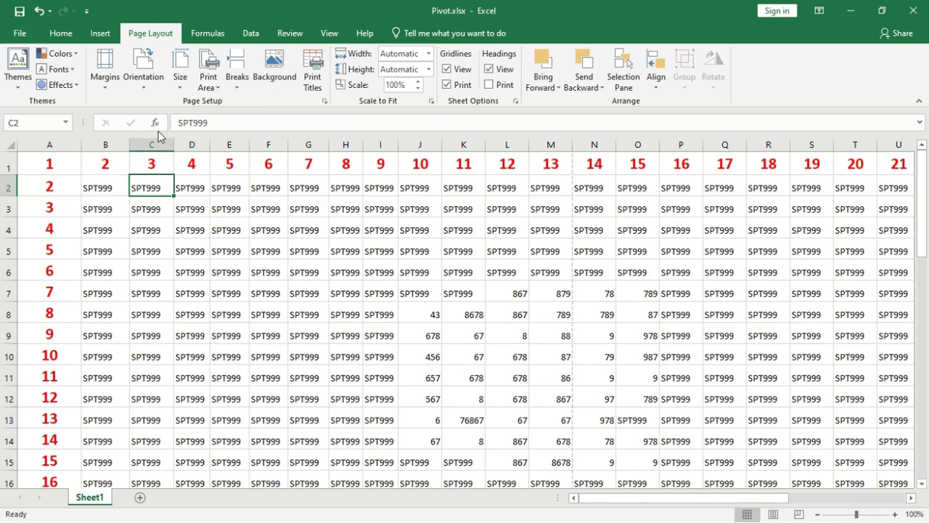
{"action": "key", "text": "ctrl+p"}
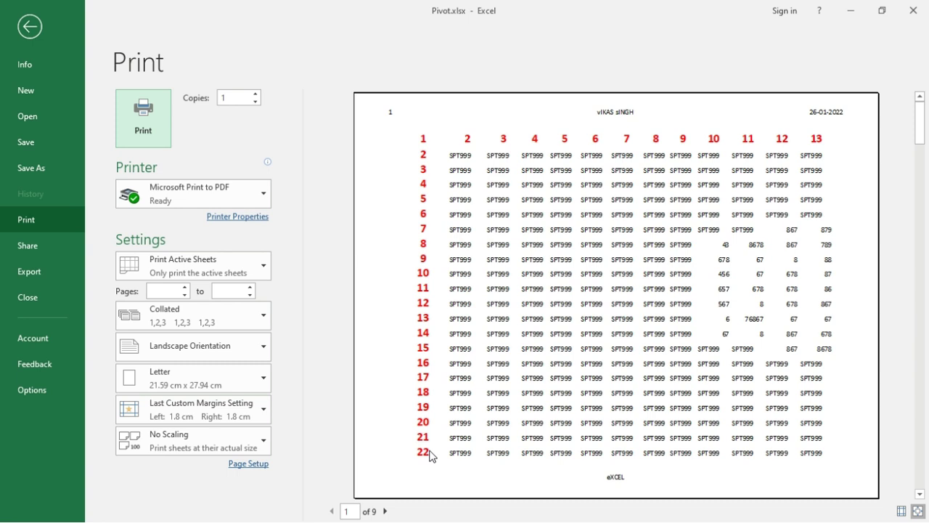
{"action": "key", "text": "Escape"}
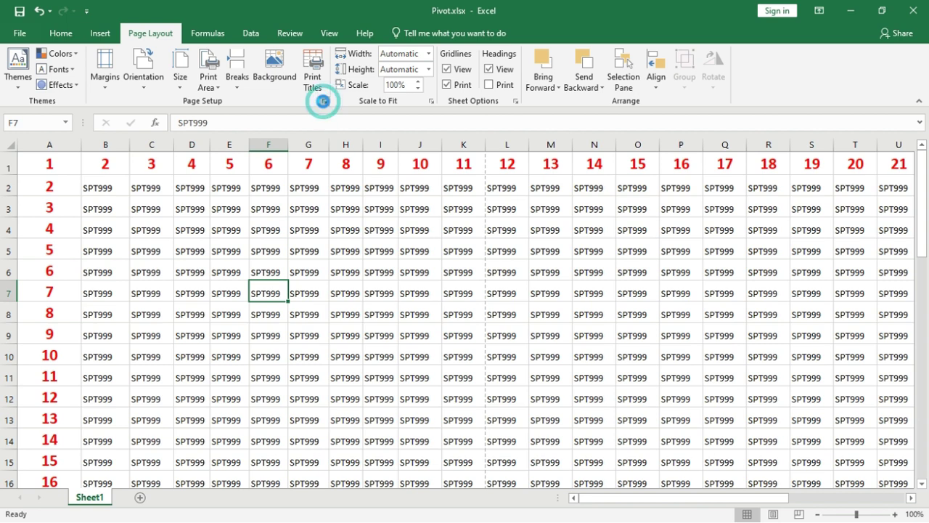
Step: Open the Page Setup dialog to its Header/Footer settings
{"action": "left_click", "coordinate": [323, 101]}
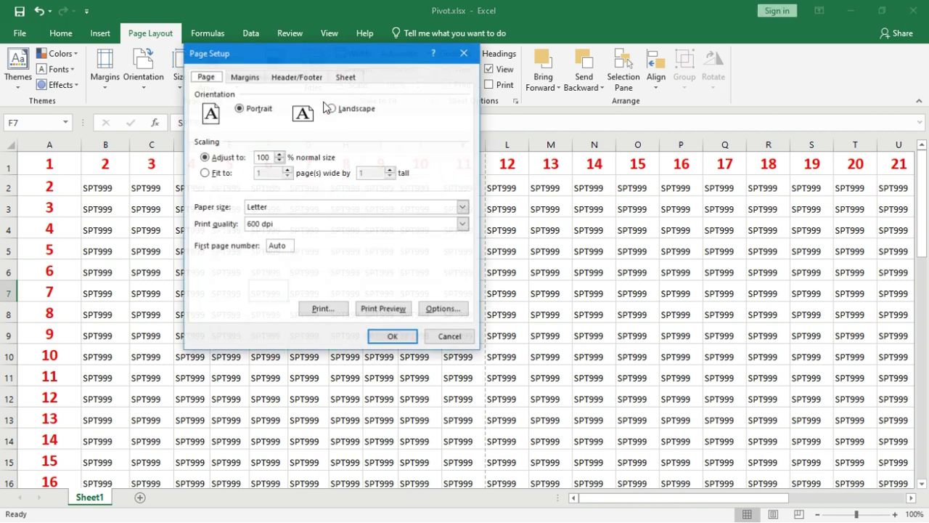
{"action": "left_click", "coordinate": [239, 77]}
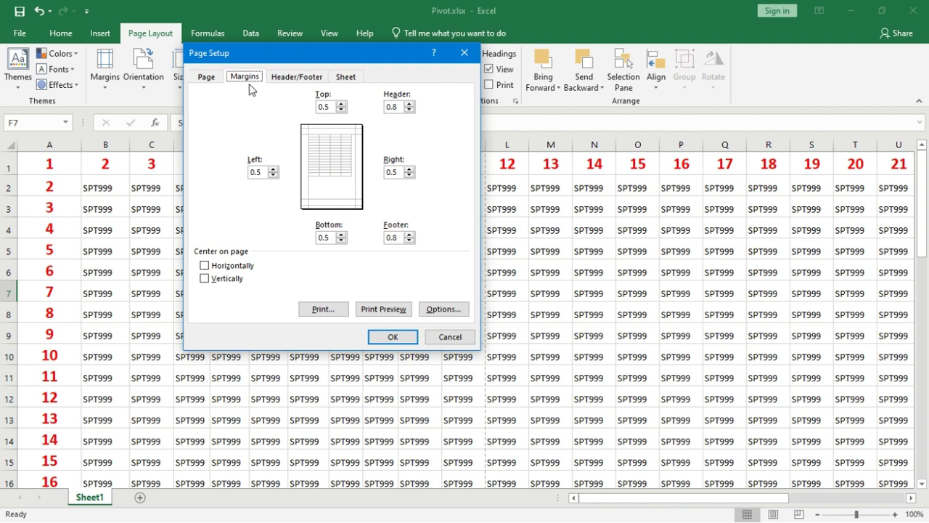
{"action": "left_click", "coordinate": [292, 77]}
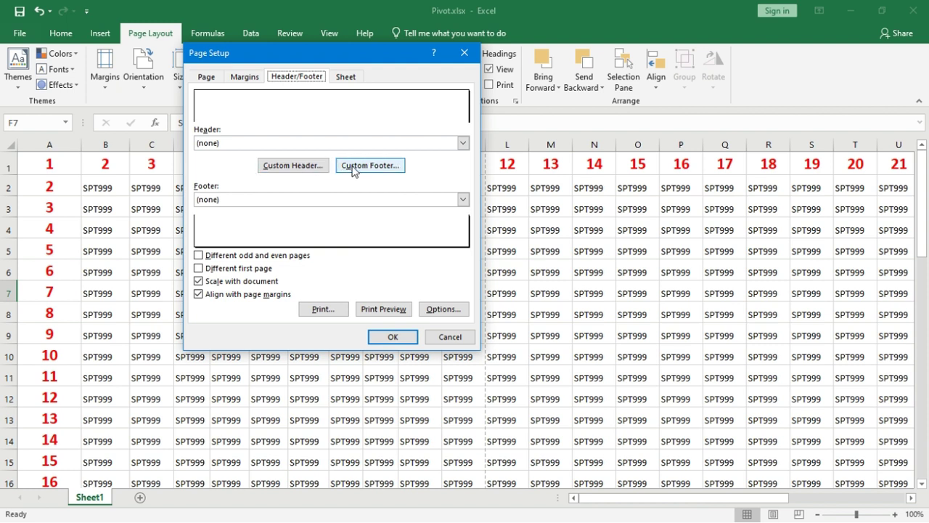
Step: Try the Page 1 and Pivot.xlsx header presets, then set the header to (none)
{"action": "left_click", "coordinate": [262, 142]}
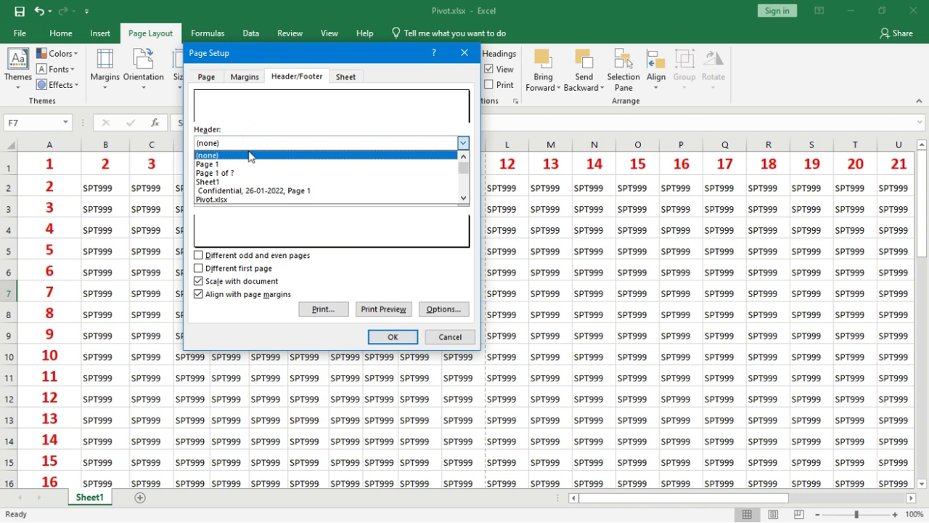
{"action": "left_click", "coordinate": [234, 164]}
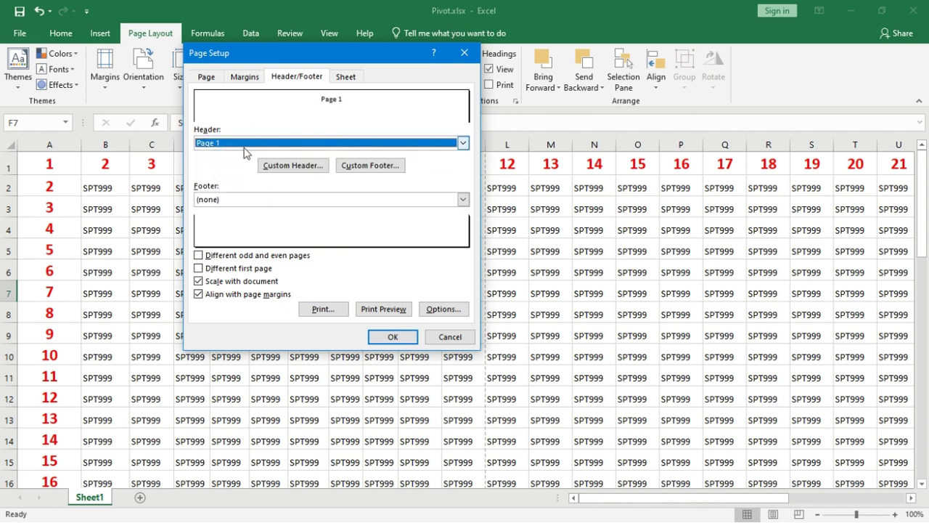
{"action": "left_click", "coordinate": [243, 145]}
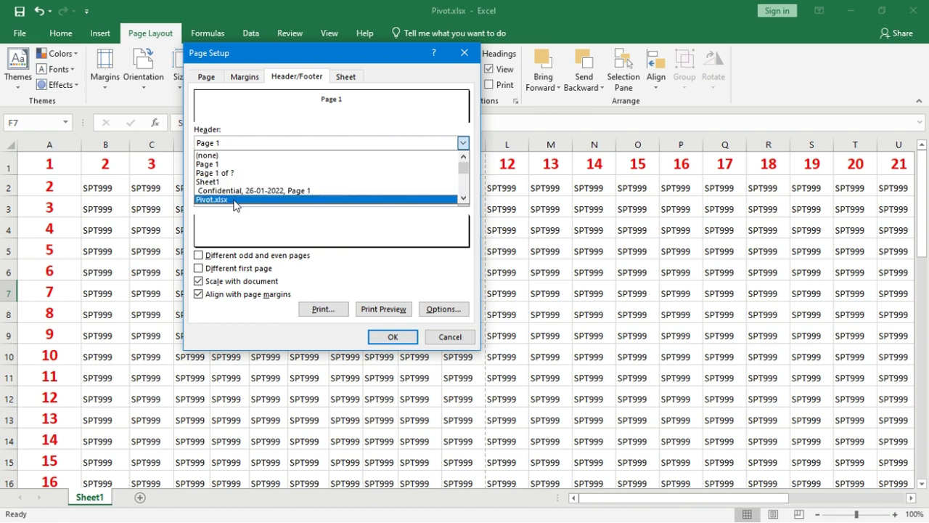
{"action": "left_click", "coordinate": [234, 199]}
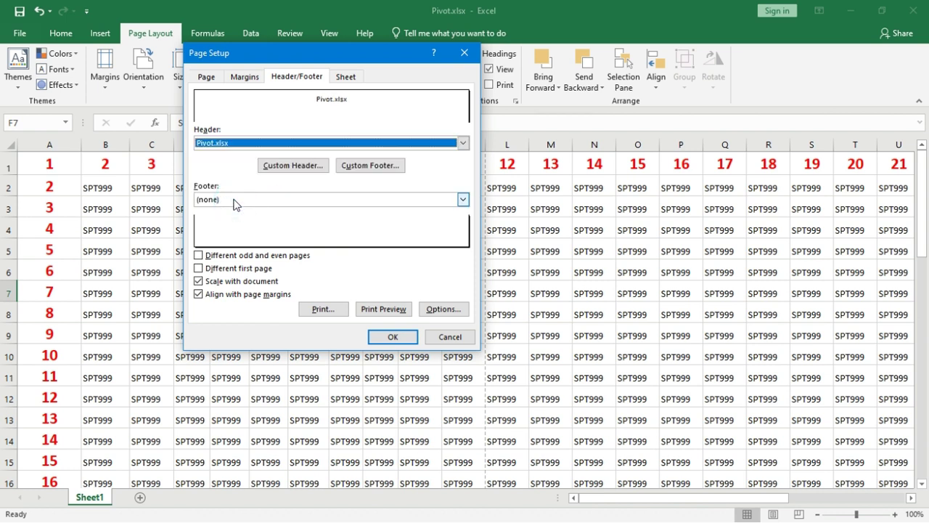
{"action": "left_click", "coordinate": [255, 142]}
{"action": "left_click", "coordinate": [238, 157]}
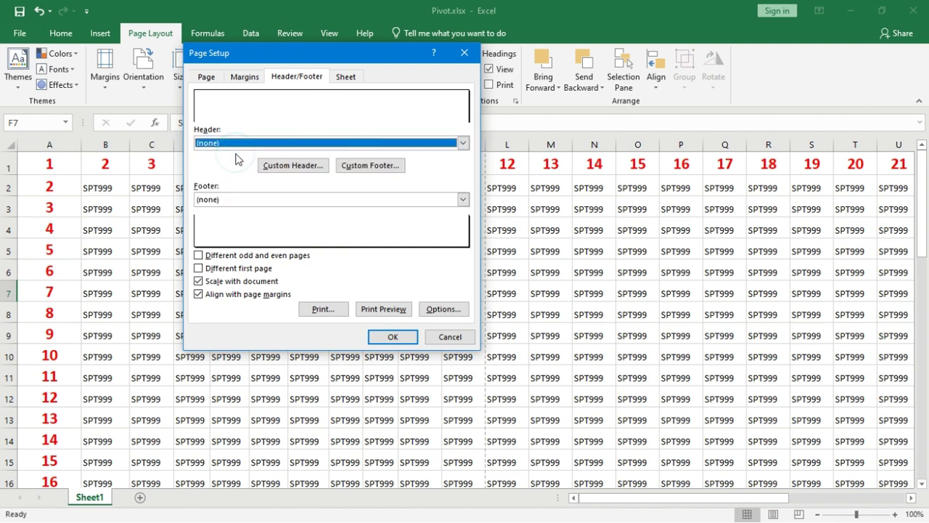
Step: Start a custom header and insert the page number in its left section
{"action": "left_click", "coordinate": [270, 167]}
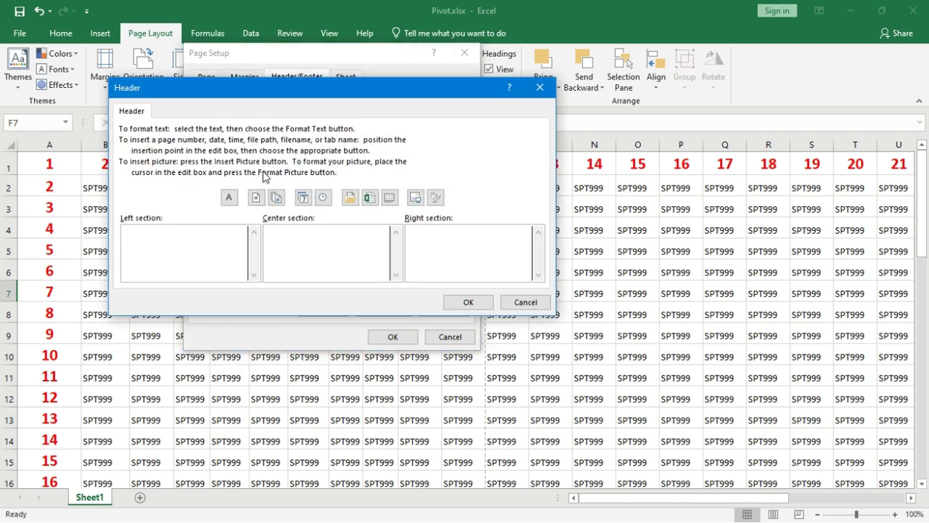
{"action": "left_click", "coordinate": [151, 254]}
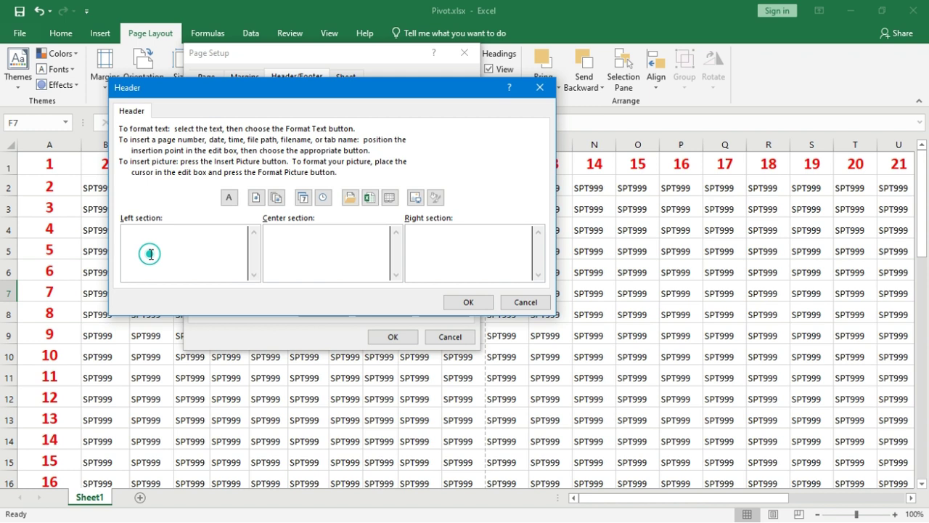
{"action": "left_click", "coordinate": [324, 246]}
{"action": "left_click", "coordinate": [441, 250]}
{"action": "left_click", "coordinate": [209, 222]}
{"action": "left_click", "coordinate": [205, 267]}
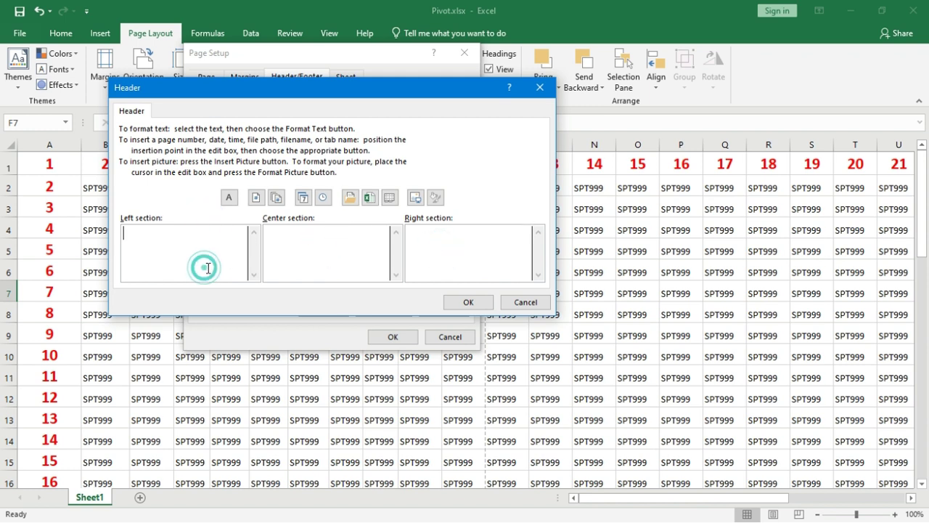
{"action": "left_click", "coordinate": [283, 248]}
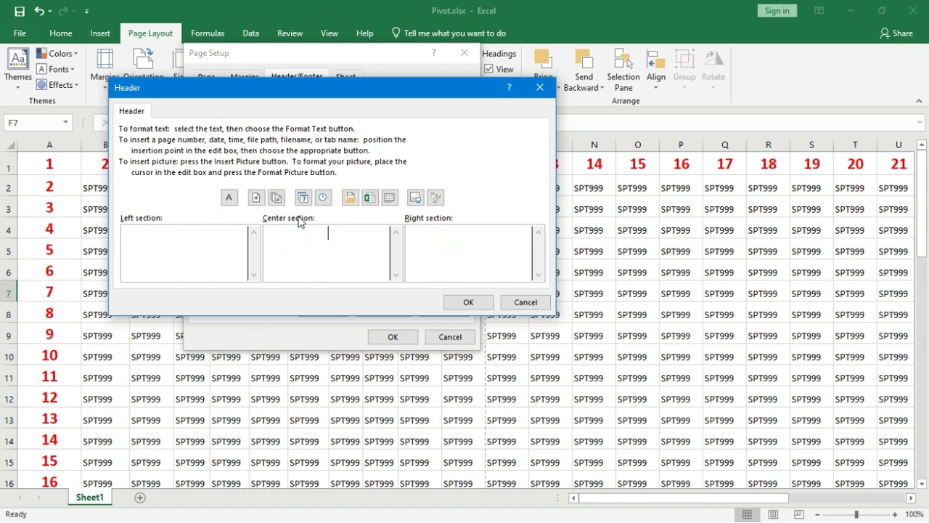
{"action": "left_click", "coordinate": [184, 257]}
{"action": "left_click", "coordinate": [281, 247]}
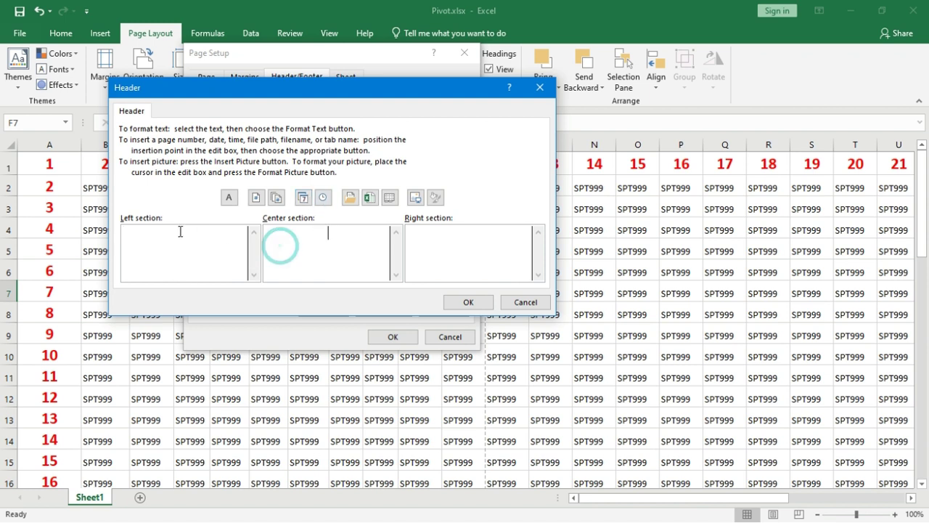
{"action": "left_click", "coordinate": [180, 231]}
{"action": "left_click", "coordinate": [307, 225]}
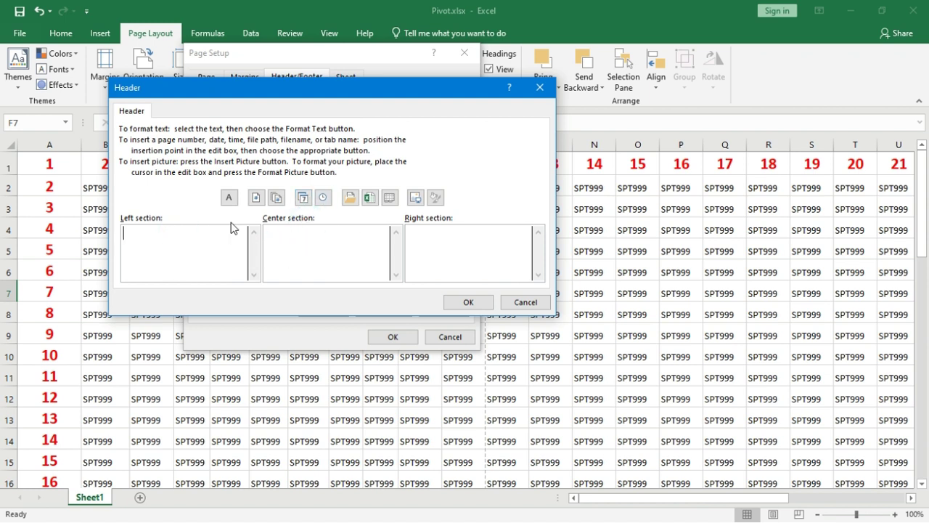
{"action": "left_click", "coordinate": [257, 199]}
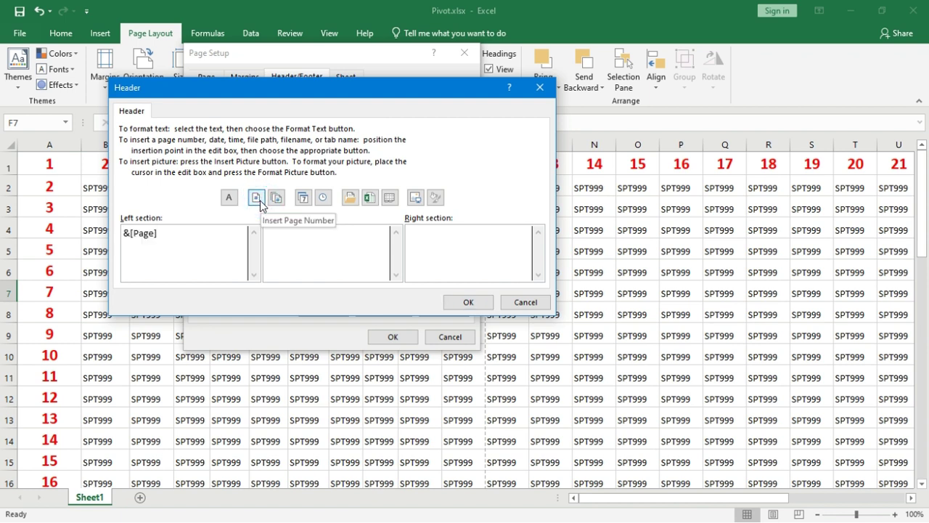
Step: Type a person's name in the center header section and insert the date on the right
{"action": "left_click", "coordinate": [286, 245]}
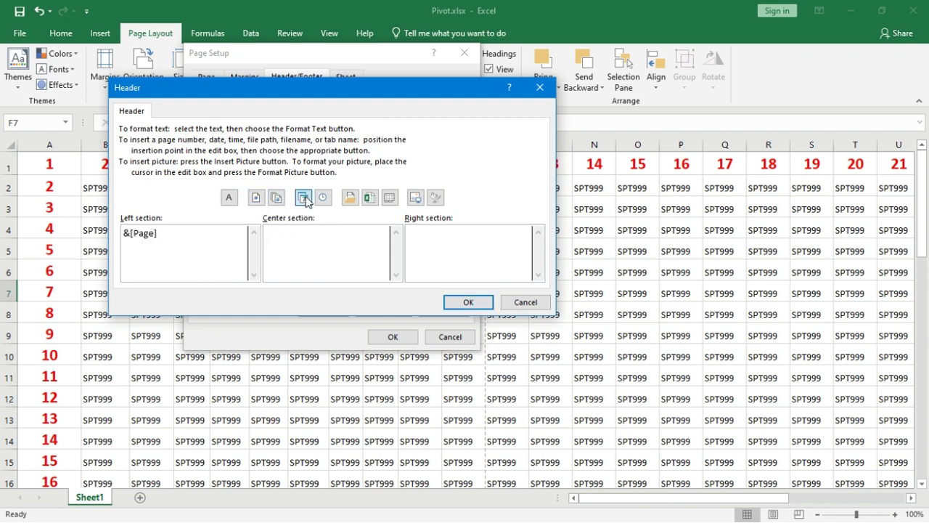
{"action": "left_click", "coordinate": [304, 198]}
{"action": "key", "text": "BackSpace"}
{"action": "key", "text": "BackSpace"}
{"action": "key", "text": "BackSpace"}
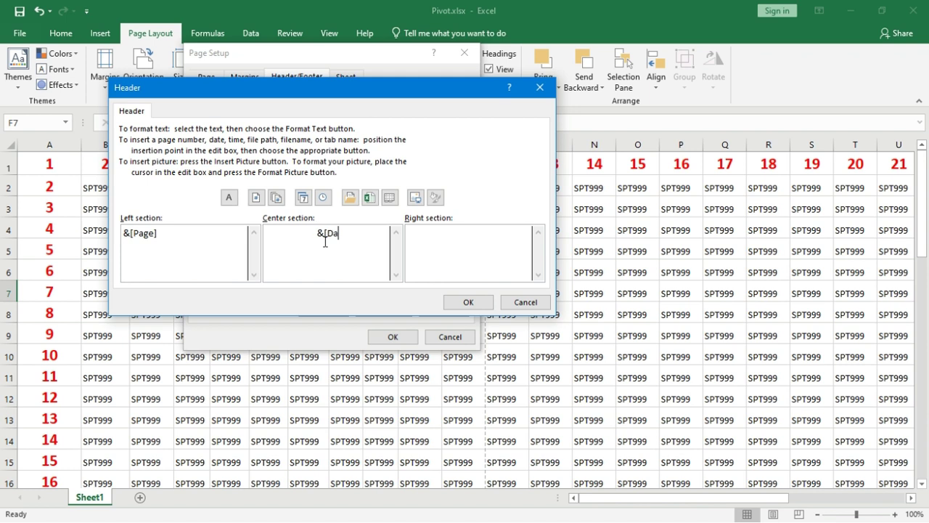
{"action": "key", "text": "BackSpace"}
{"action": "key", "text": "BackSpace"}
{"action": "key", "text": "BackSpace"}
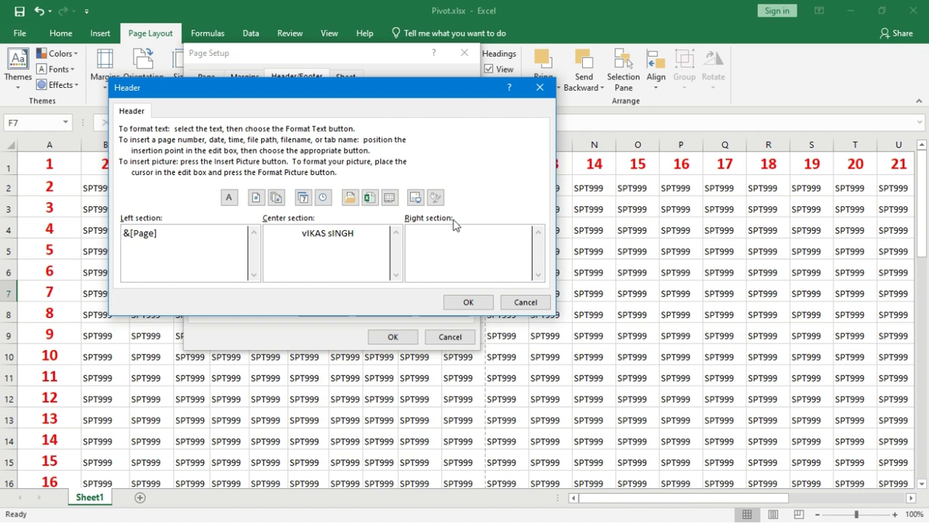
{"action": "left_click", "coordinate": [452, 239]}
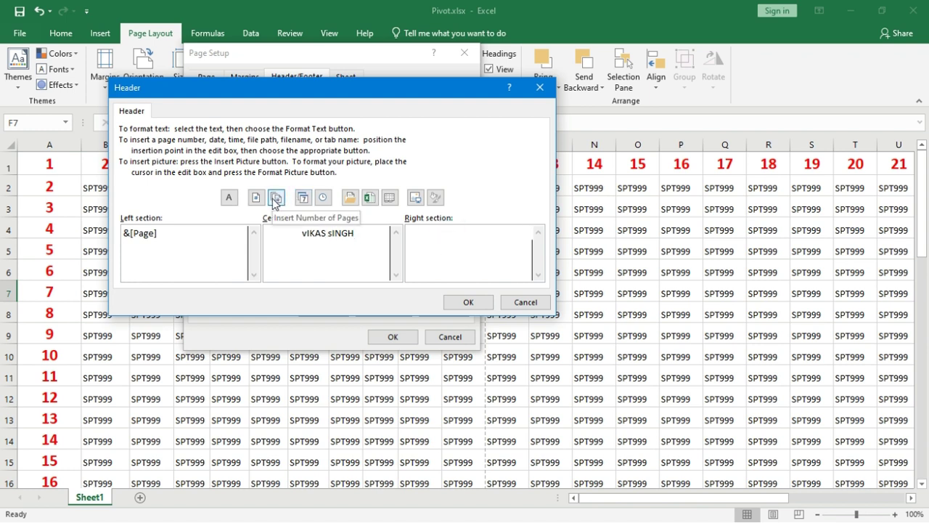
{"action": "left_click", "coordinate": [303, 197]}
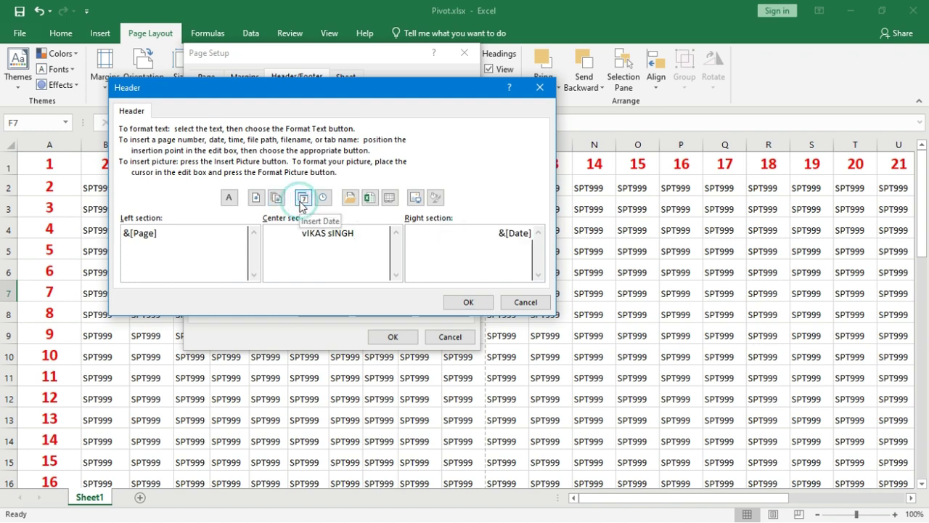
{"action": "left_click", "coordinate": [468, 302]}
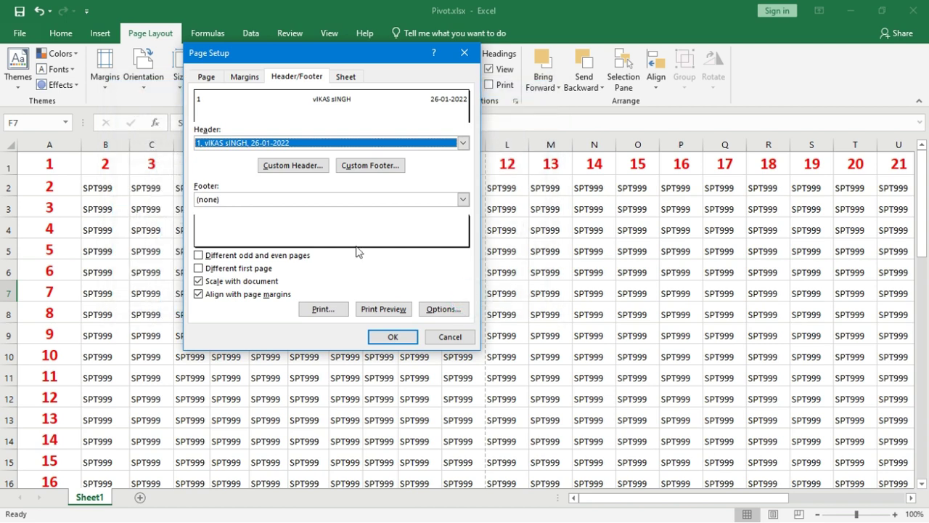
Step: Add a custom footer reading eXCEL in the center and apply the settings
{"action": "left_click", "coordinate": [351, 169]}
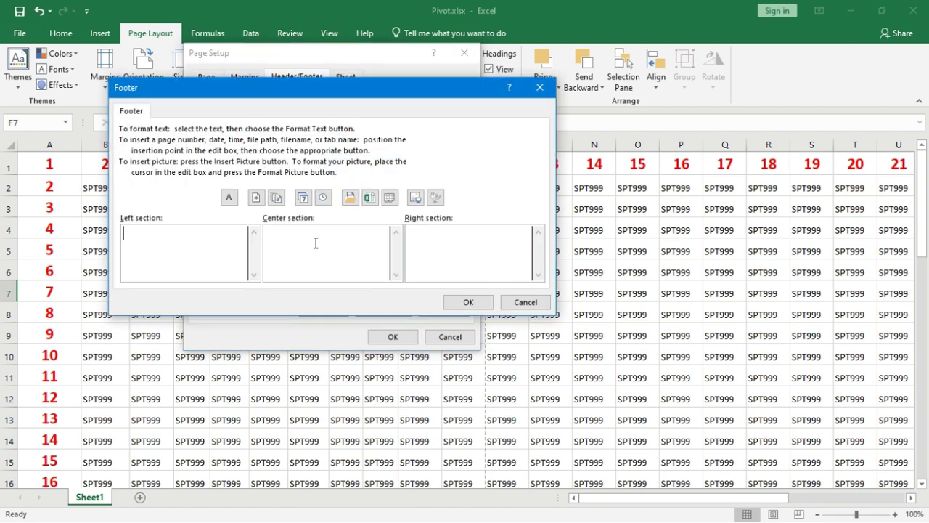
{"action": "left_click", "coordinate": [316, 243]}
{"action": "type", "text": "eXCEL"}
{"action": "left_click", "coordinate": [470, 302]}
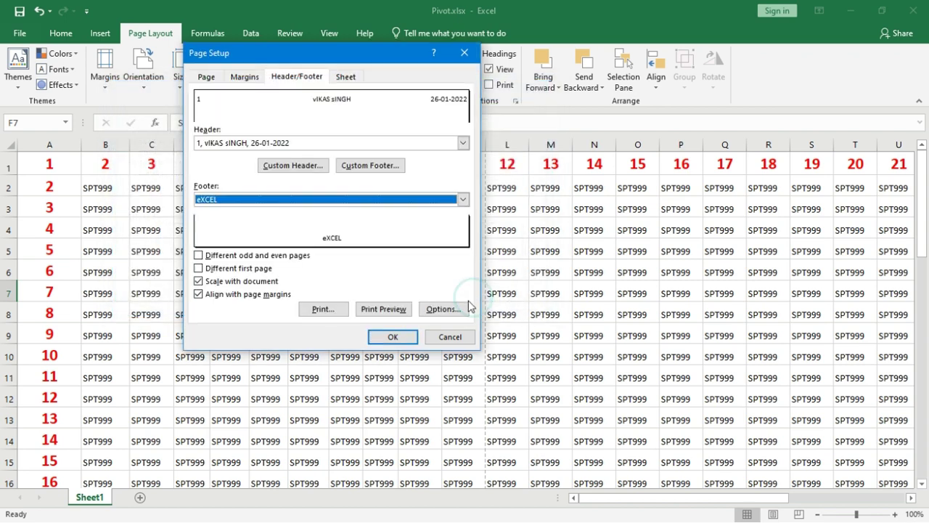
{"action": "left_click", "coordinate": [393, 339]}
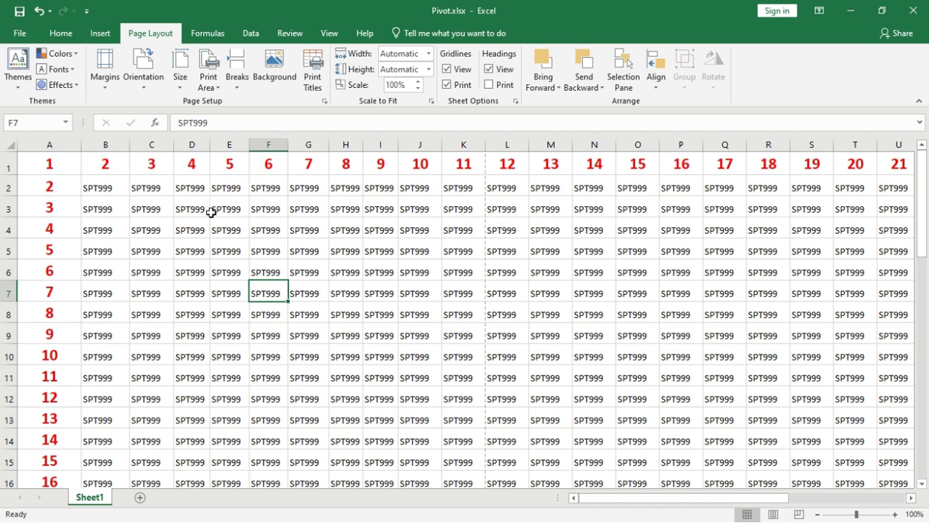
Step: Preview the 6-page printout with the custom header and footer, then return to the sheet
{"action": "key", "text": "ctrl+p"}
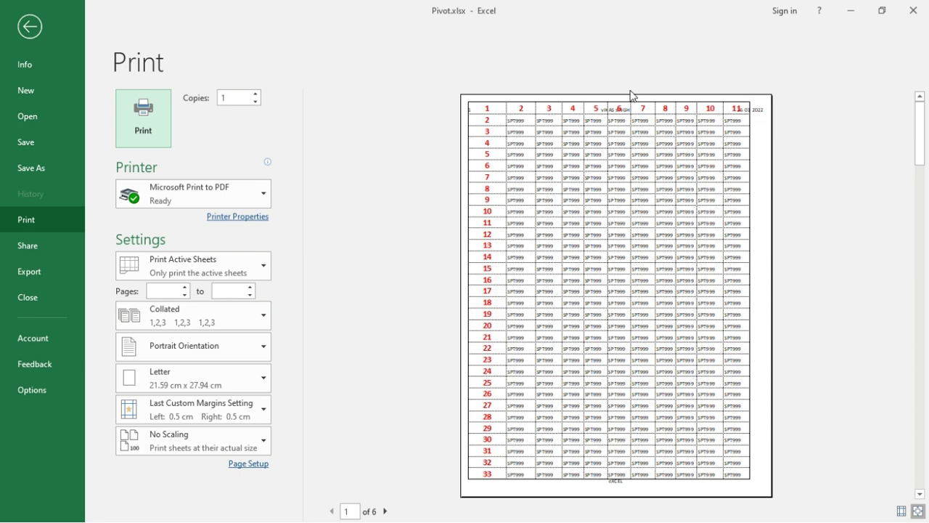
{"action": "key", "text": "Escape"}
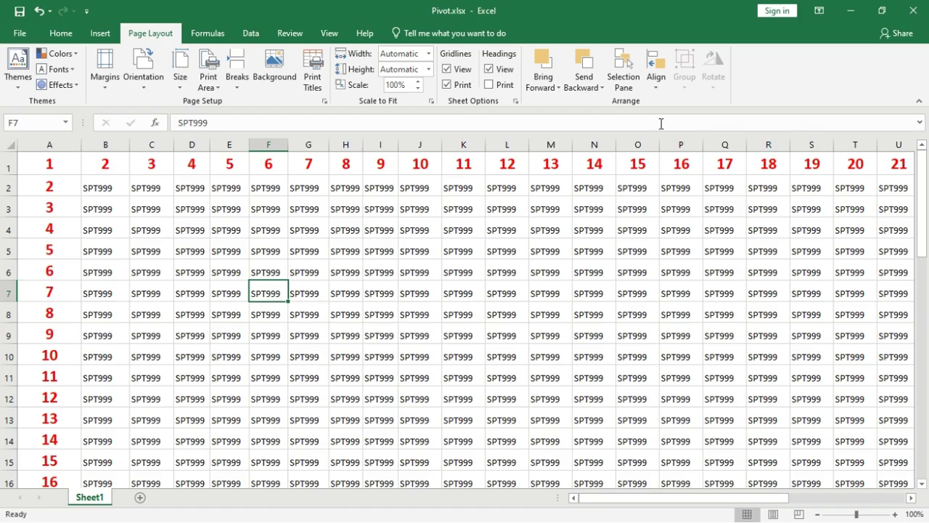
Step: Apply the Normal margin preset and check the 8-page portrait Letter print preview
{"action": "left_click", "coordinate": [106, 81]}
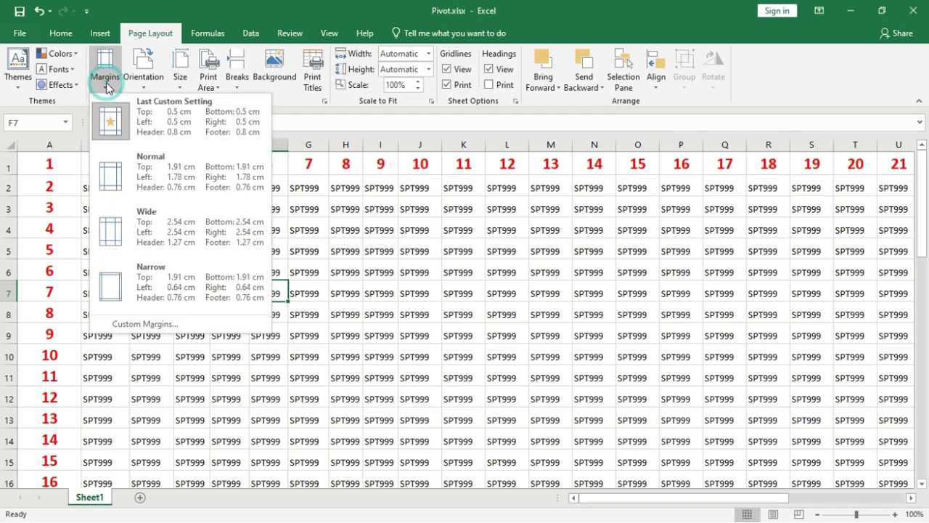
{"action": "left_click", "coordinate": [134, 168]}
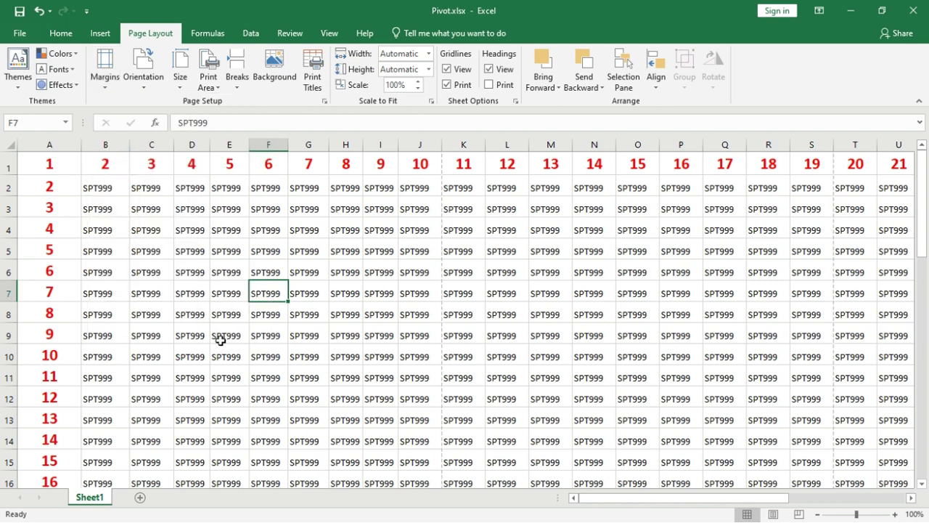
{"action": "key", "text": "ctrl+p"}
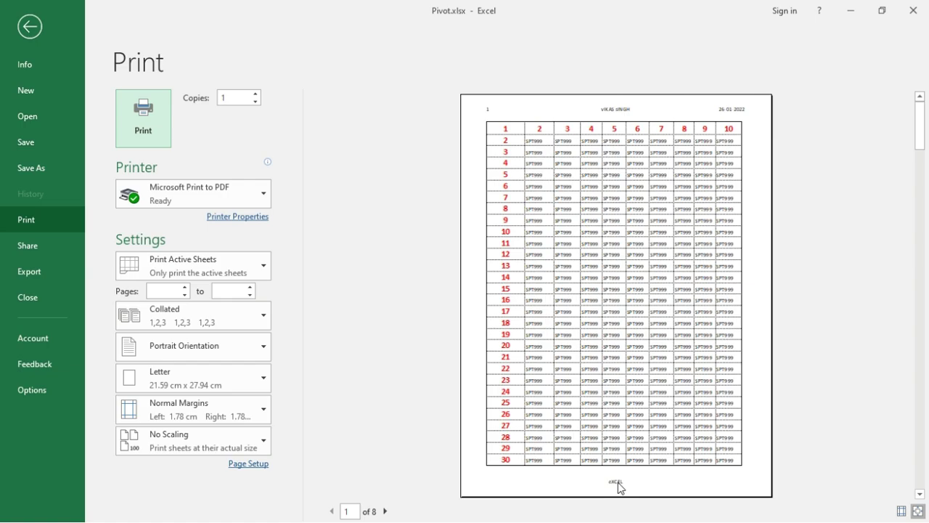
{"action": "key", "text": "Escape"}
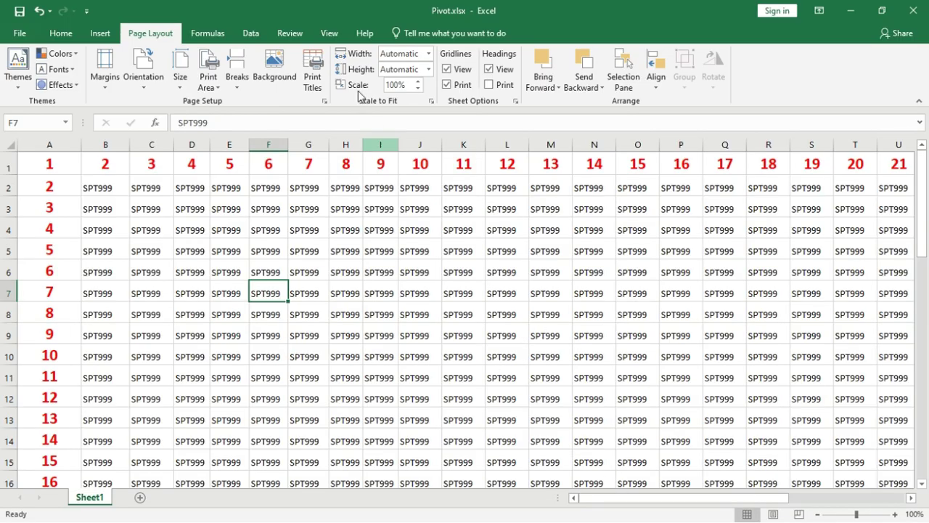
{"action": "left_click", "coordinate": [336, 36]}
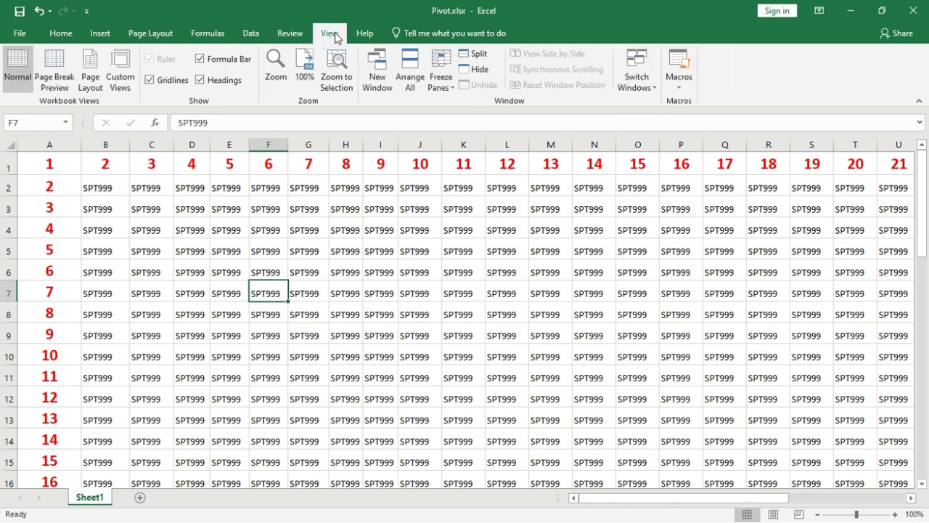
{"action": "left_click", "coordinate": [91, 77]}
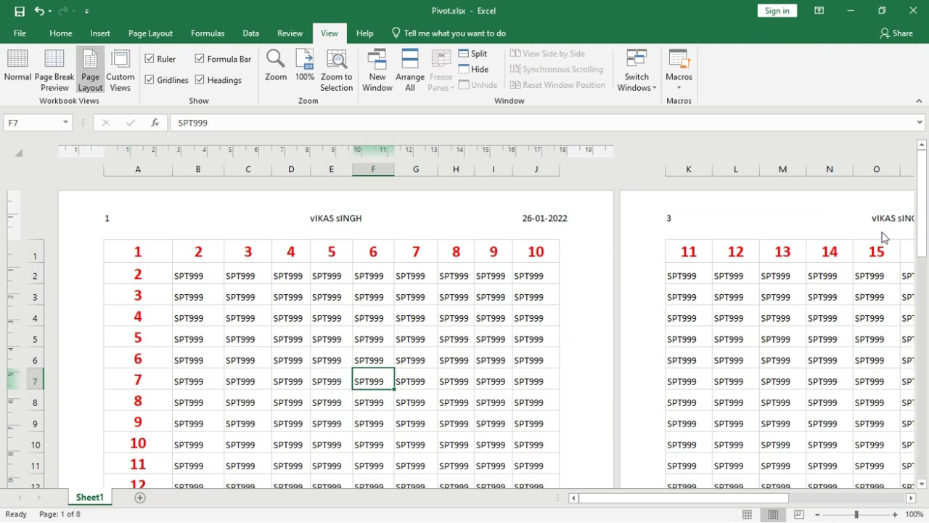
{"action": "left_click_drag", "start_coordinate": [924, 180], "coordinate": [923, 123]}
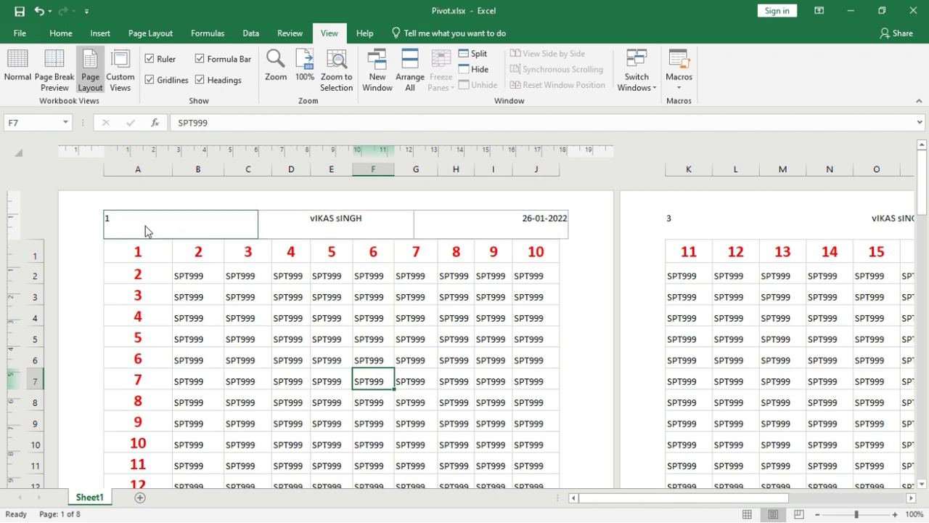
{"action": "left_click_drag", "start_coordinate": [922, 183], "coordinate": [927, 160]}
{"action": "left_click_drag", "start_coordinate": [928, 194], "coordinate": [921, 162]}
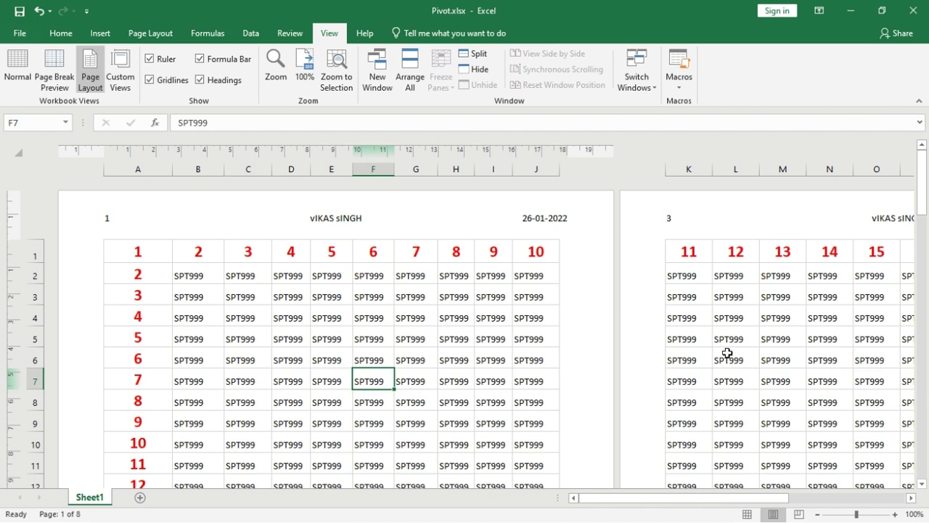
{"action": "left_click", "coordinate": [20, 76]}
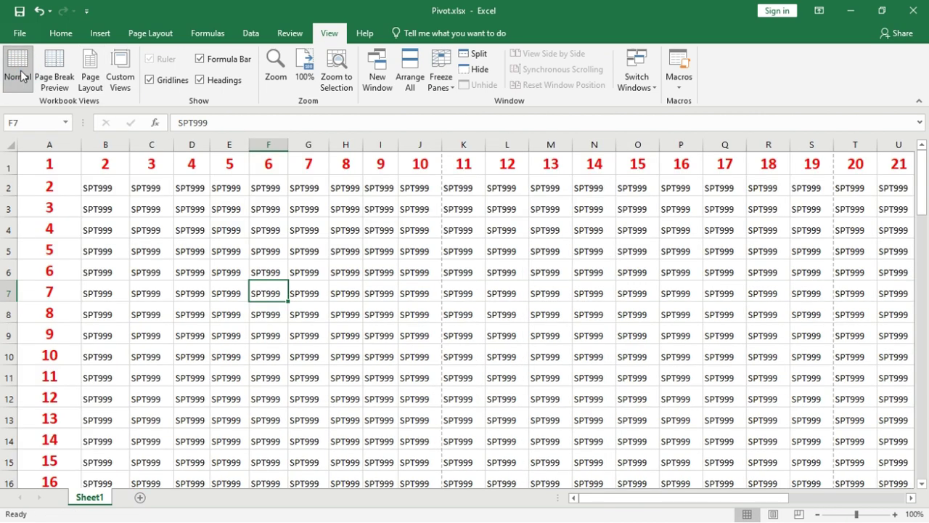
{"action": "scroll", "coordinate": [257, 100], "scroll_direction": "up", "scroll_amount": 4}
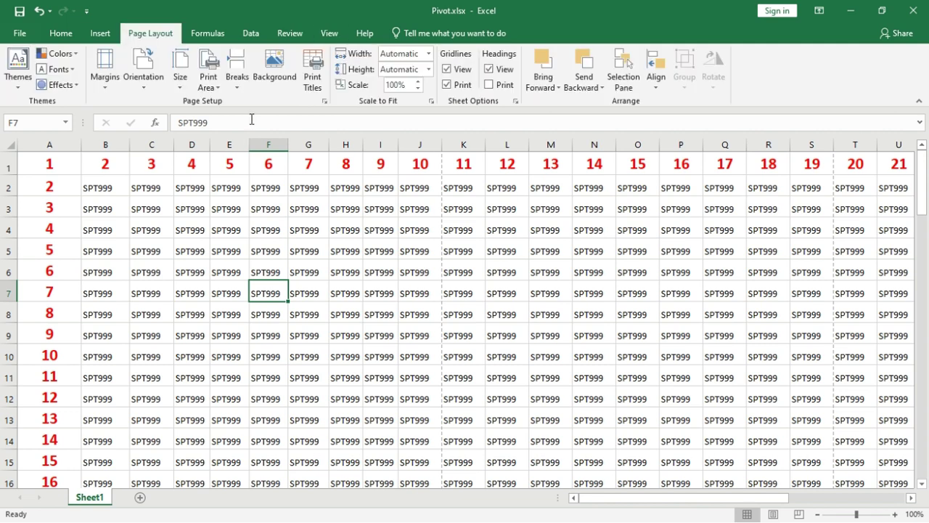
{"action": "left_click", "coordinate": [281, 74]}
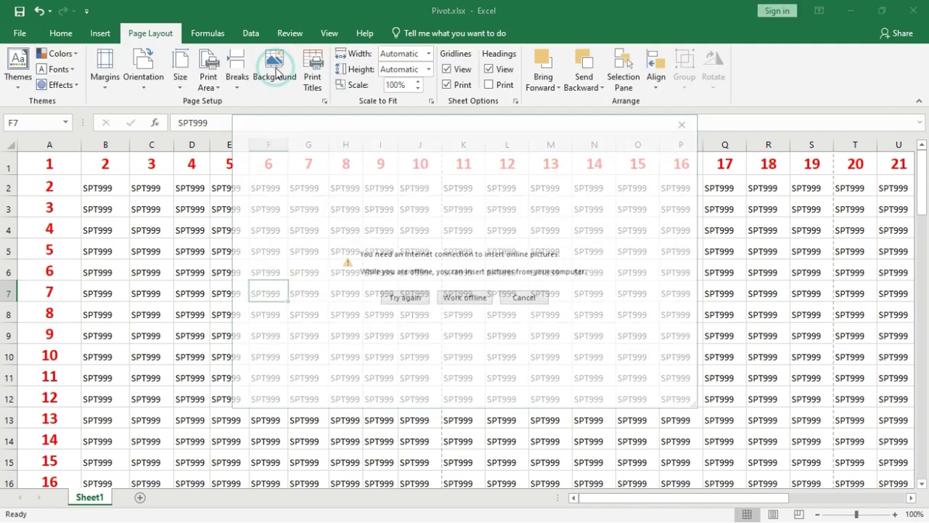
{"action": "left_click", "coordinate": [467, 299]}
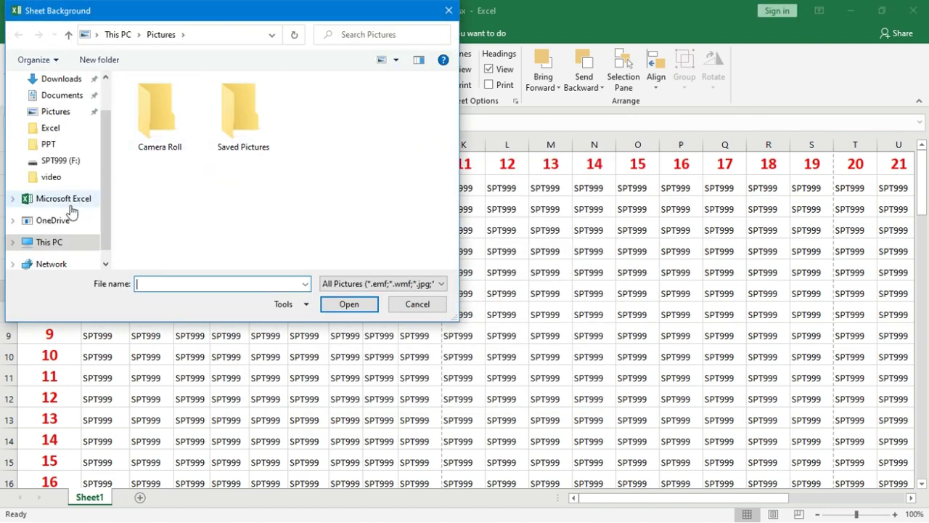
{"action": "left_click", "coordinate": [70, 116]}
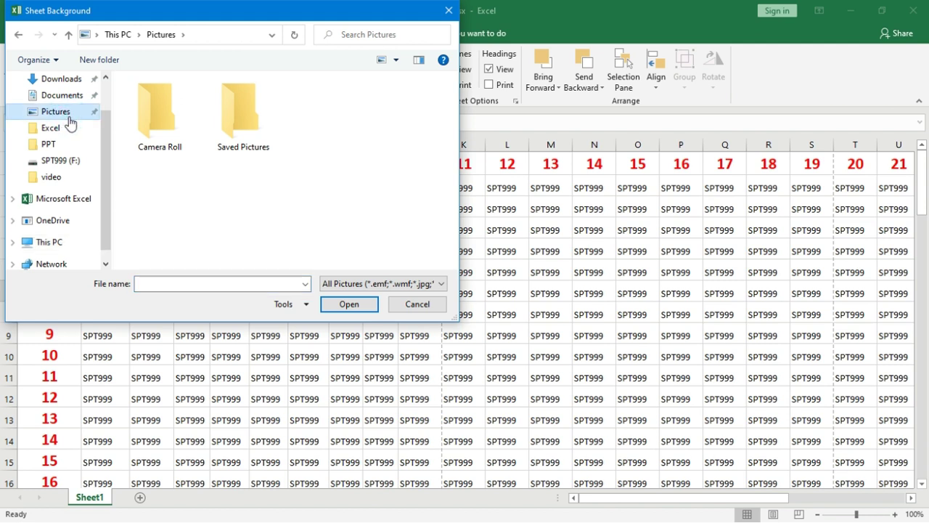
{"action": "double_click", "coordinate": [232, 129]}
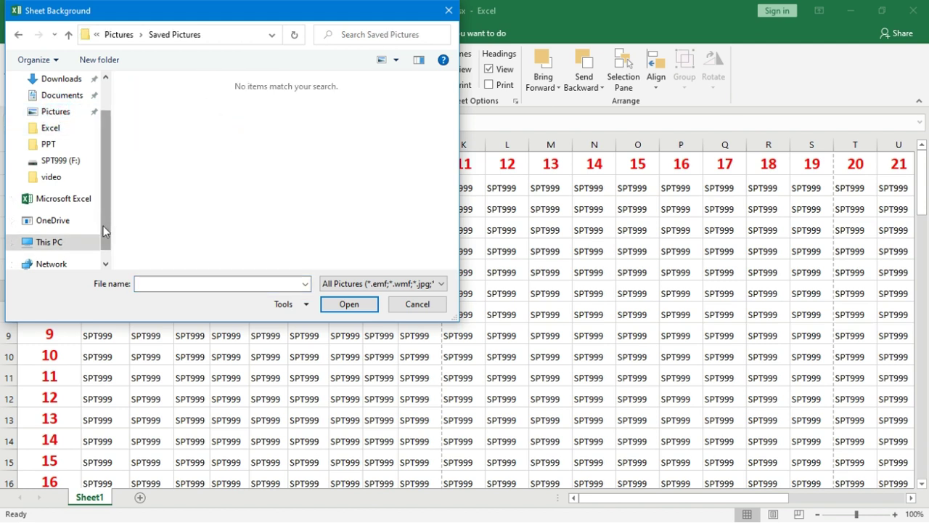
{"action": "left_click", "coordinate": [106, 260]}
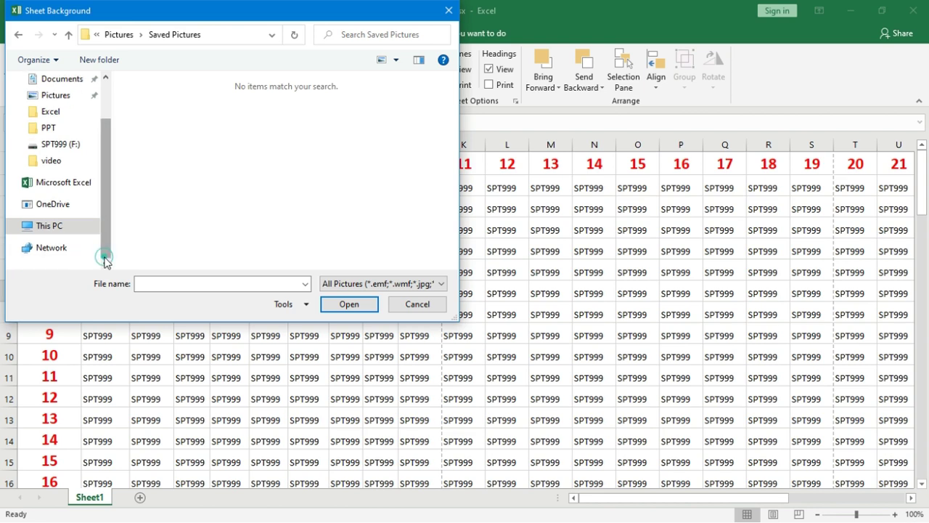
{"action": "left_click", "coordinate": [72, 227]}
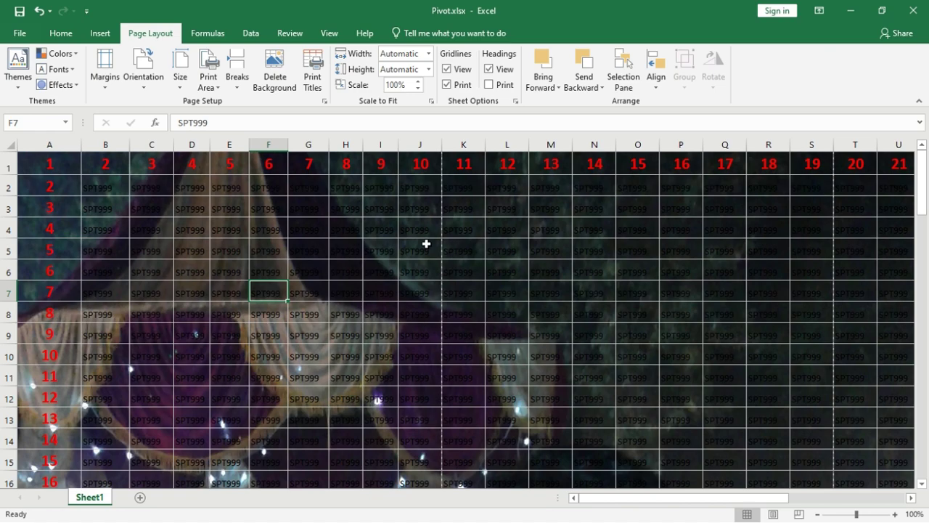
{"action": "key", "text": "ctrl+p"}
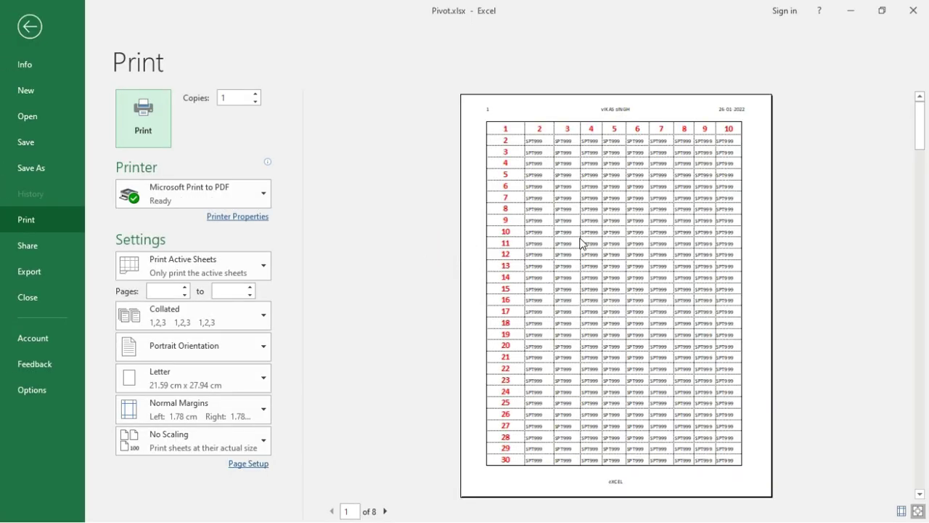
{"action": "key", "text": "Escape"}
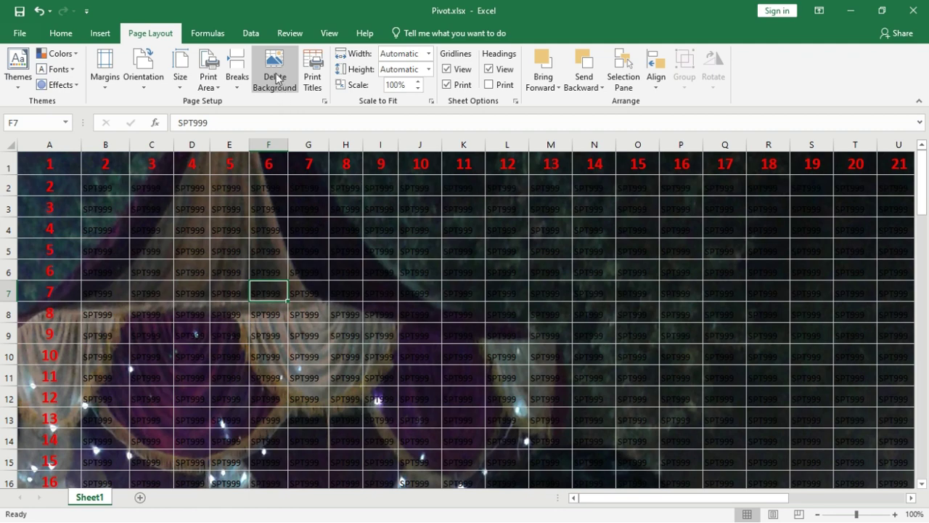
{"action": "left_click", "coordinate": [276, 79]}
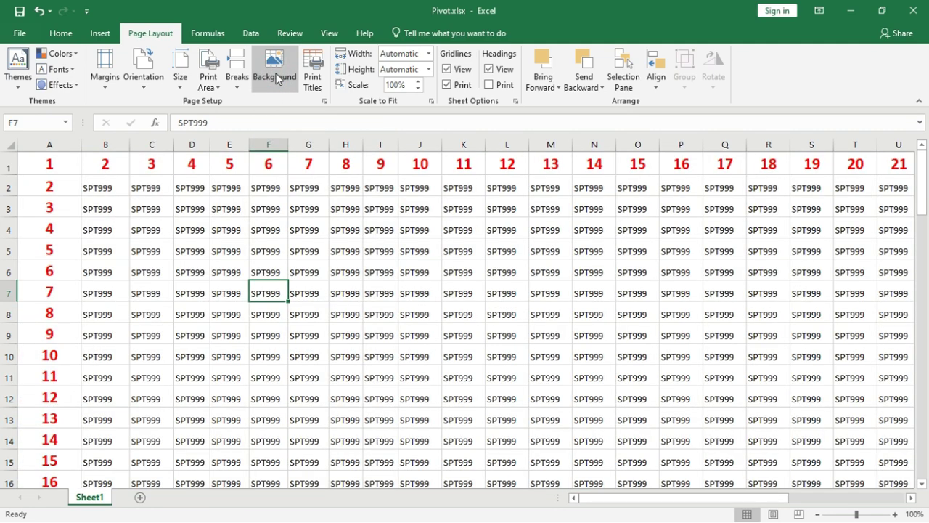
Step: Insert page breaks at cell J10, above row 10 and left of column J
{"action": "left_click", "coordinate": [239, 84]}
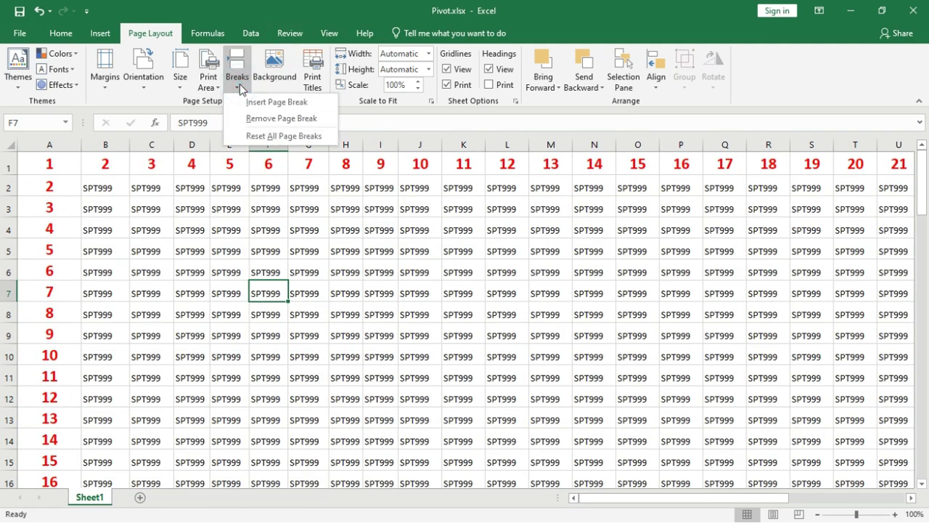
{"action": "left_click", "coordinate": [406, 353]}
{"action": "left_click", "coordinate": [406, 353]}
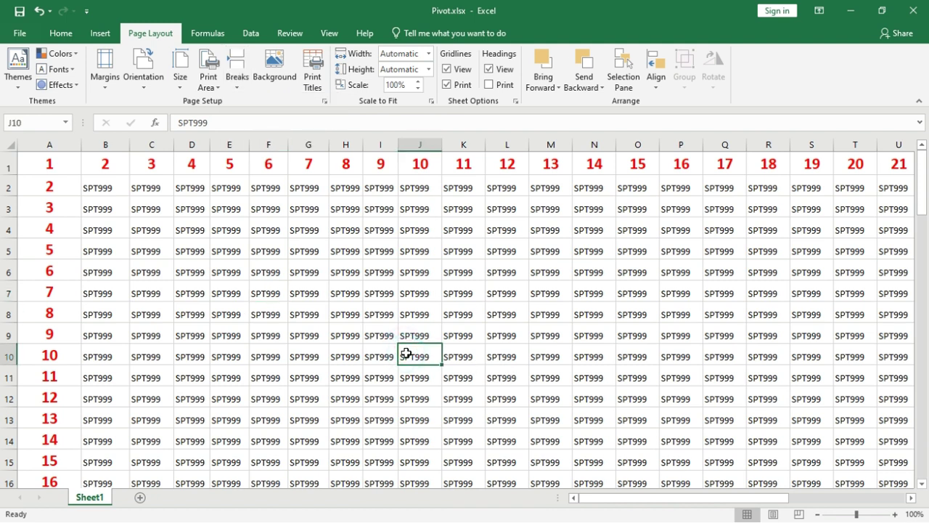
{"action": "left_click", "coordinate": [239, 85]}
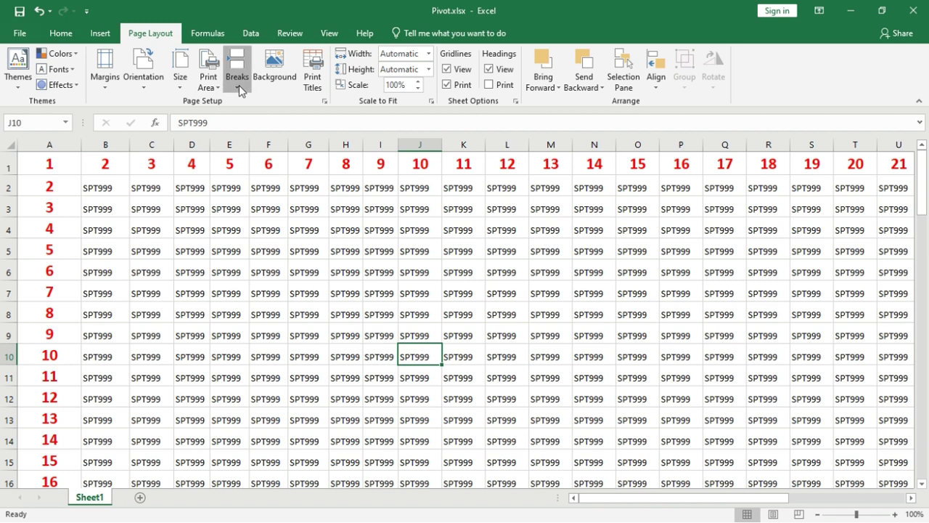
{"action": "left_click", "coordinate": [261, 102]}
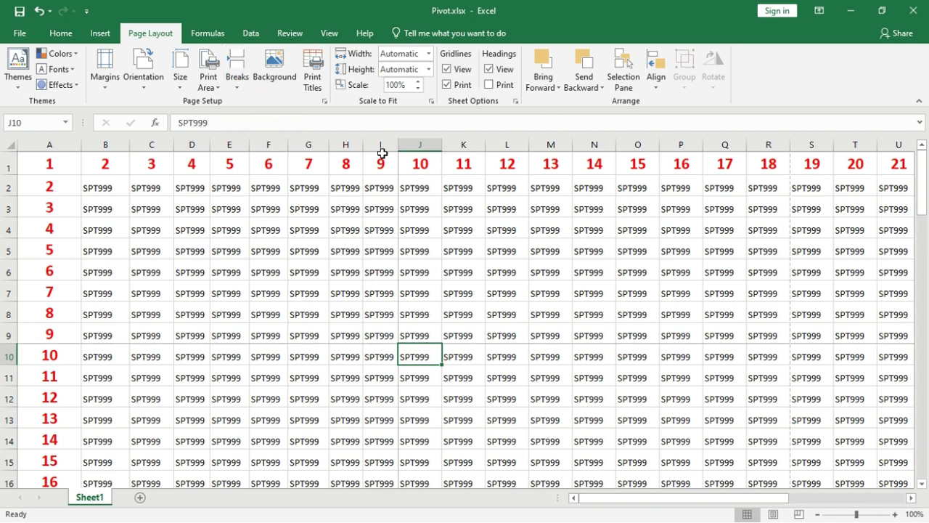
Step: Preview the new page breaks, then remove the manual break before column J
{"action": "left_click_drag", "start_coordinate": [382, 154], "coordinate": [58, 339]}
{"action": "left_click_drag", "start_coordinate": [429, 157], "coordinate": [758, 332]}
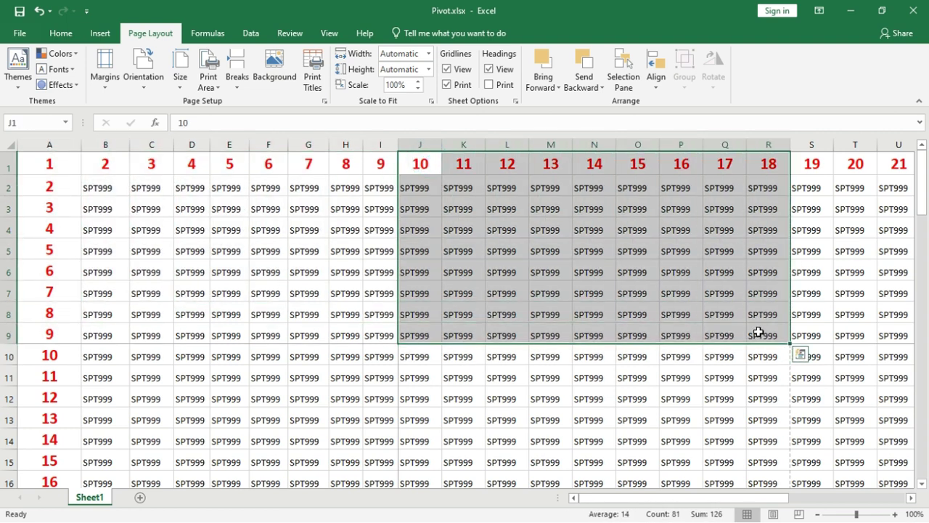
{"action": "left_click", "coordinate": [439, 420]}
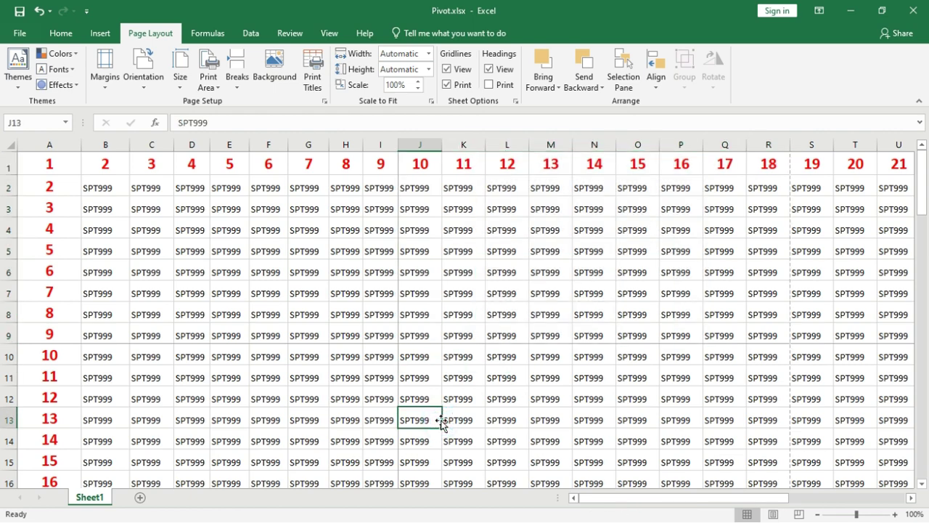
{"action": "key", "text": "ctrl+p"}
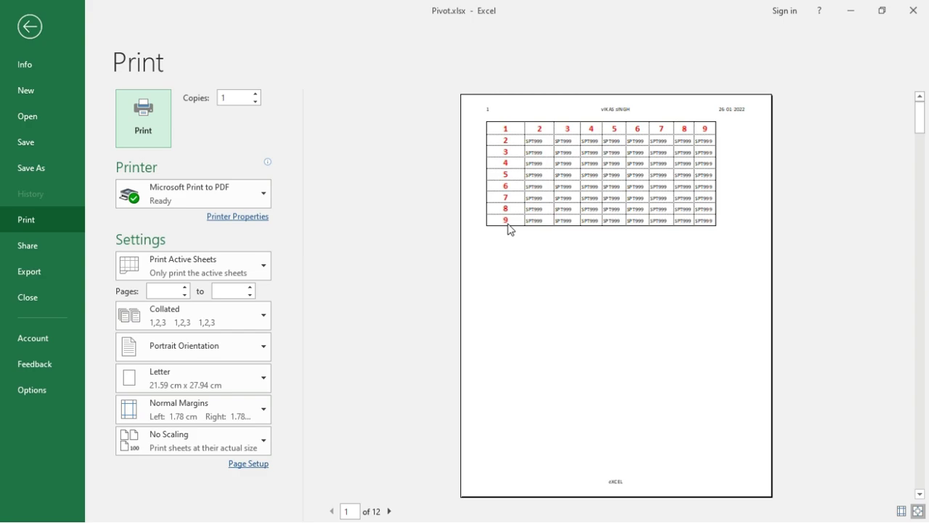
{"action": "key", "text": "Escape"}
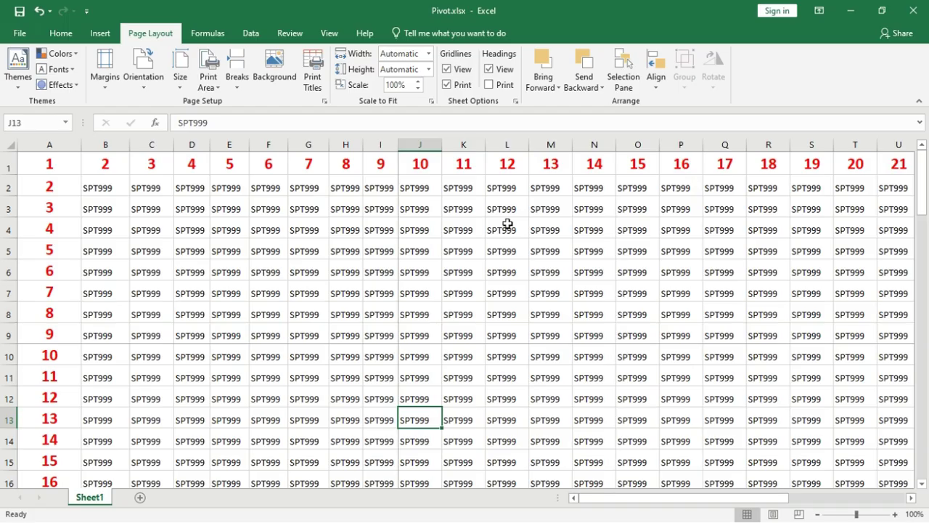
{"action": "left_click", "coordinate": [239, 84]}
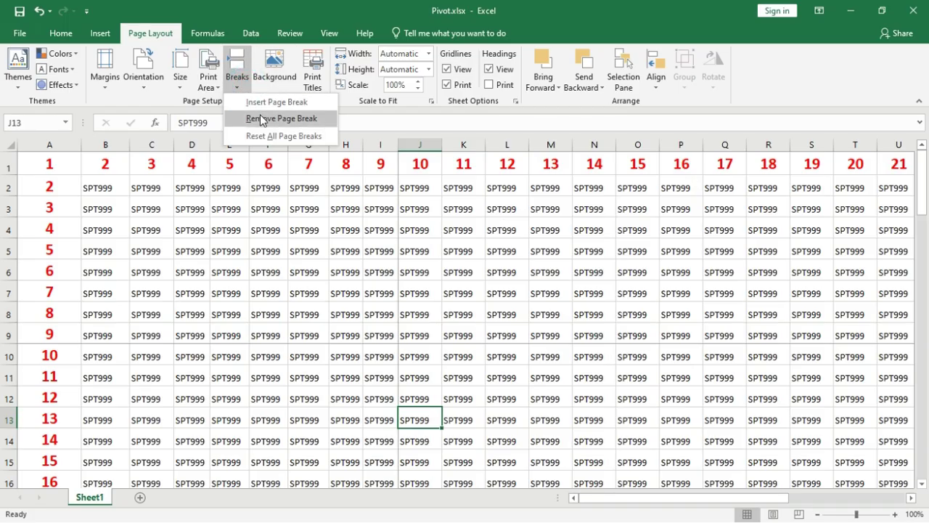
{"action": "left_click", "coordinate": [260, 116]}
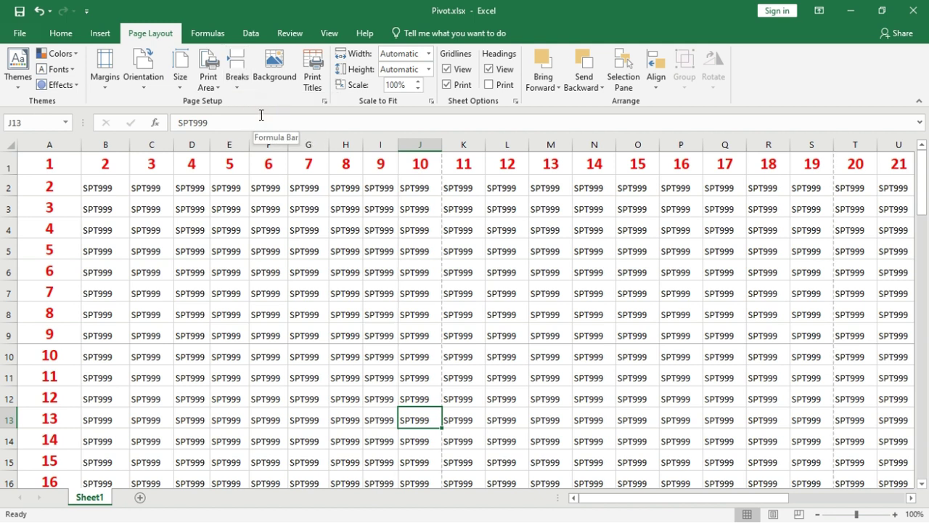
Step: Enter 43 in cell J8
{"action": "left_click", "coordinate": [208, 78]}
{"action": "left_click", "coordinate": [473, 356]}
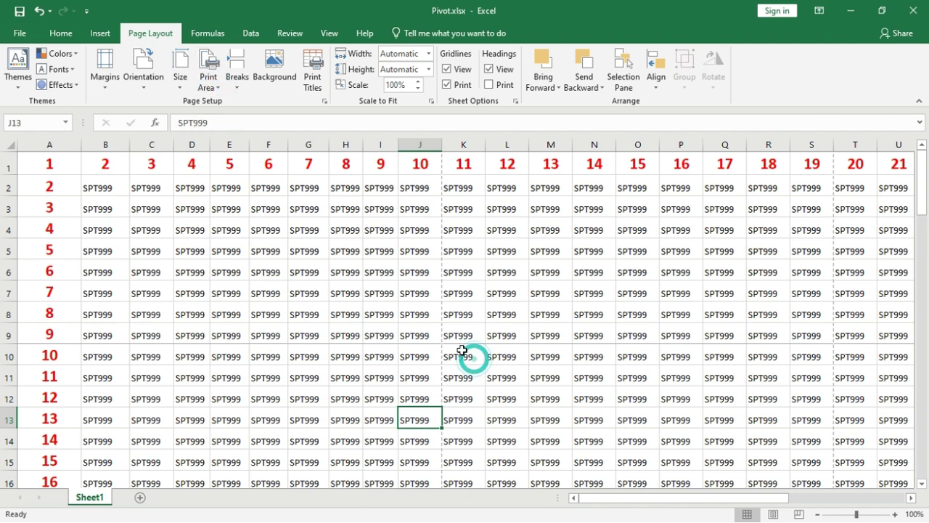
{"action": "left_click", "coordinate": [427, 318]}
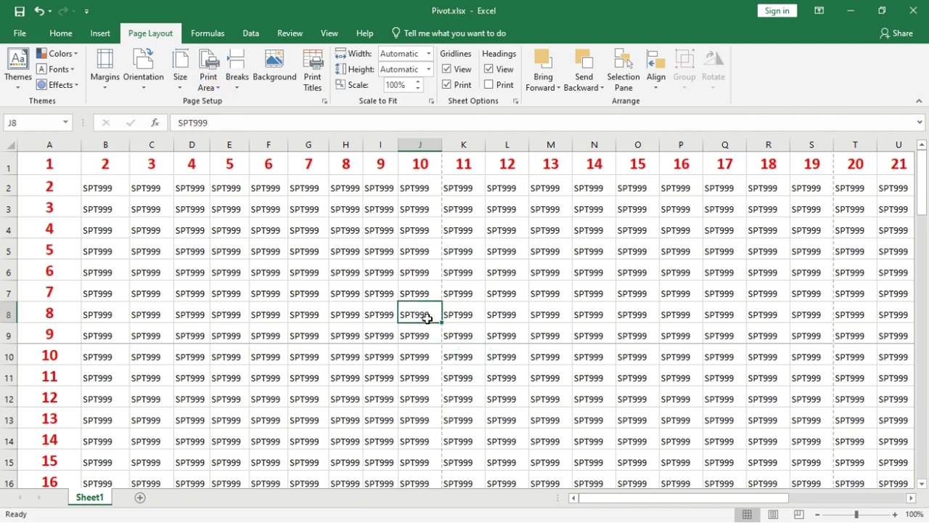
{"action": "type", "text": "43"}
{"action": "key", "text": "Return"}
{"action": "key", "text": "Return"}
Step: Enter the remaining numbers (456, 657, 567, 6, 67, 8, 76867, 678) into the block
{"action": "type", "text": "456 657 567 6 67"}
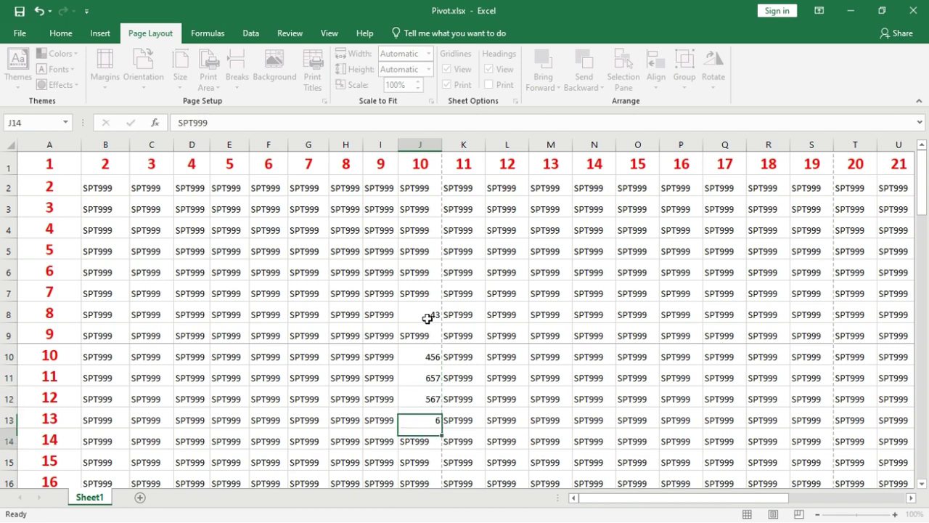
{"action": "key", "text": "Tab"}
{"action": "type", "text": "8"}
{"action": "key", "text": "Up"}
{"action": "type", "text": "76867"}
{"action": "key", "text": "Up"}
{"action": "type", "text": "8"}
{"action": "key", "text": "Up"}
{"action": "type", "text": "678"}
{"action": "key", "text": "Up"}
{"action": "type", "text": "67"}
{"action": "key", "text": "Up"}
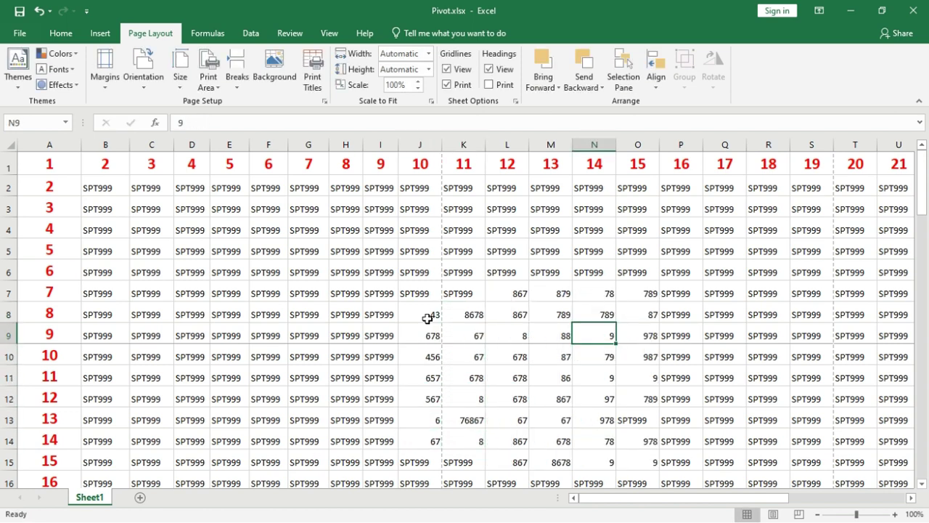
{"action": "left_click", "coordinate": [439, 401]}
Step: Set J8:N14 as the print area and confirm it previews as one page
{"action": "left_click_drag", "start_coordinate": [400, 316], "coordinate": [557, 436]}
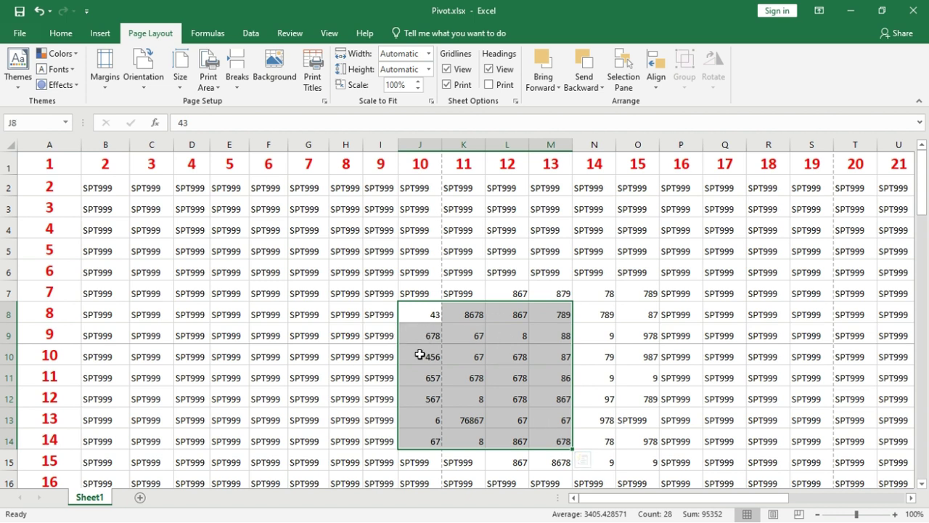
{"action": "key", "text": "shift+Right"}
{"action": "left_click", "coordinate": [207, 79]}
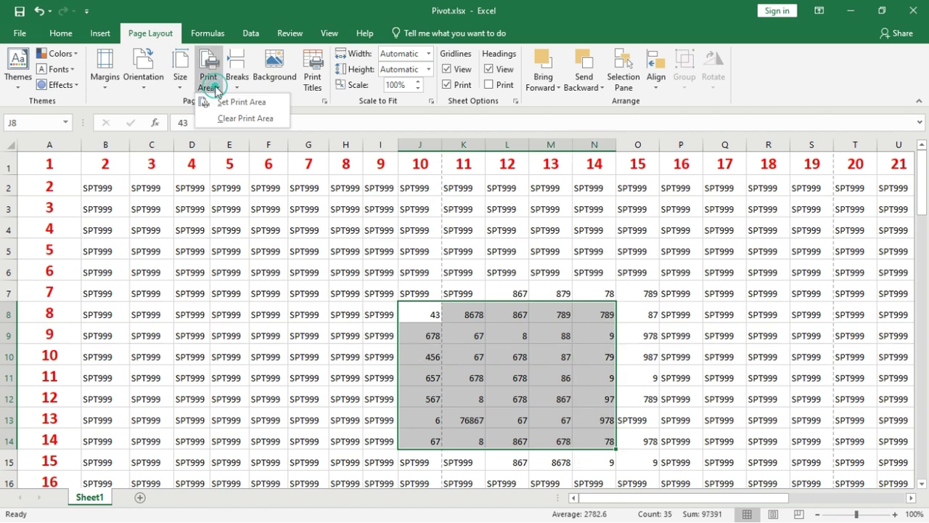
{"action": "left_click", "coordinate": [228, 102]}
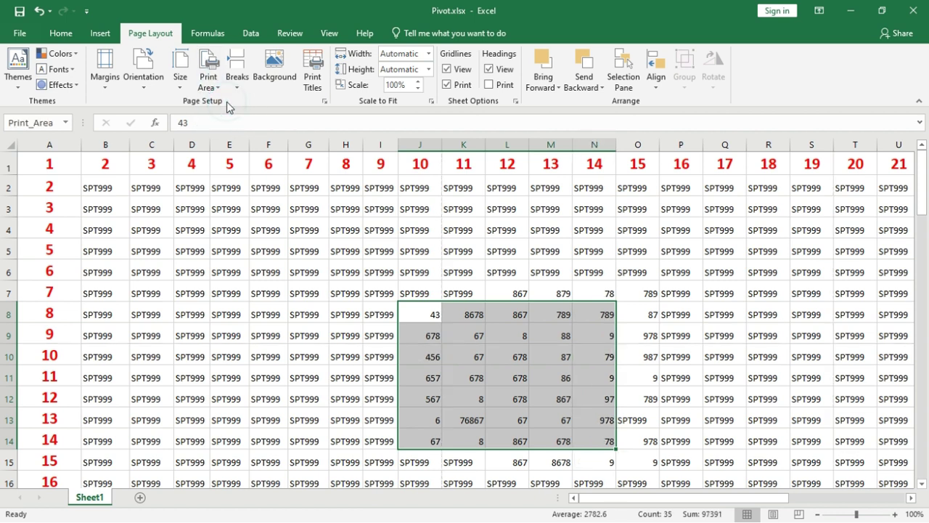
{"action": "left_click", "coordinate": [330, 348]}
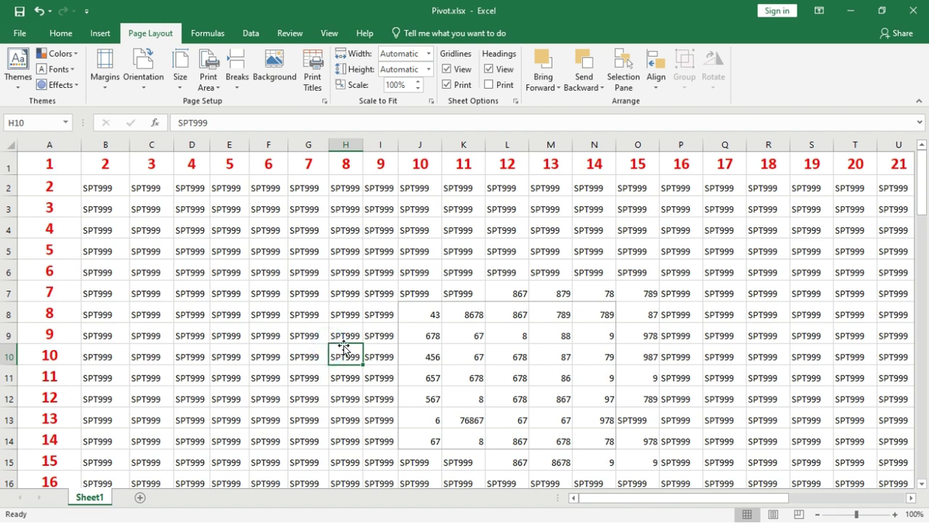
{"action": "left_click_drag", "start_coordinate": [403, 315], "coordinate": [616, 444]}
{"action": "left_click", "coordinate": [342, 347]}
{"action": "key", "text": "ctrl+p"}
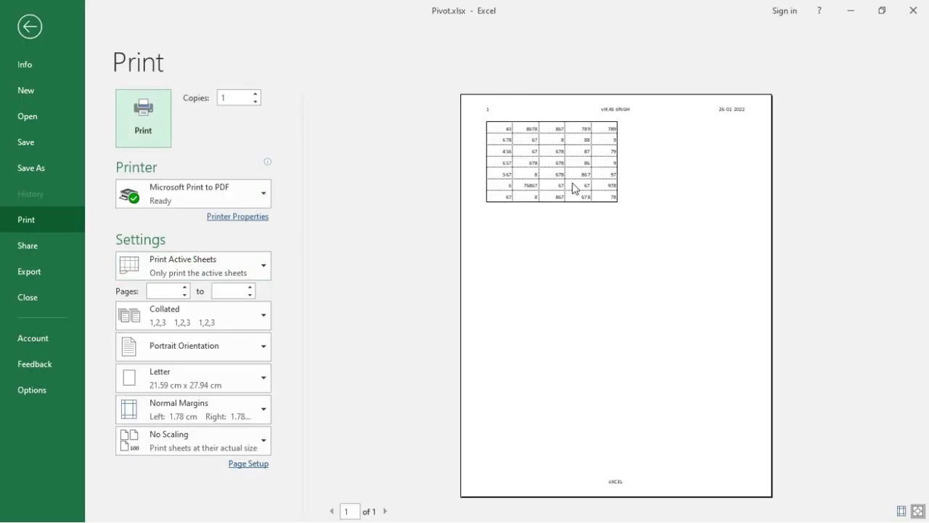
{"action": "key", "text": "Escape"}
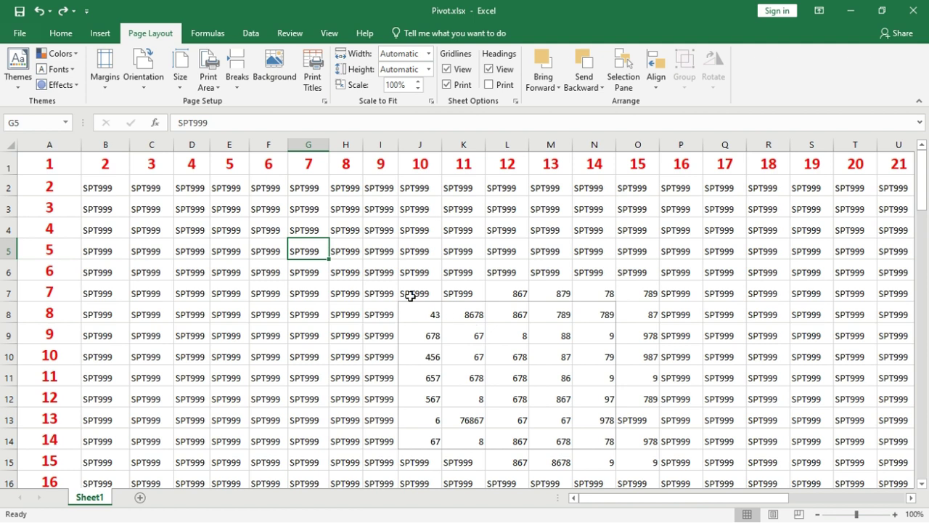
Step: Clear the print area from the sheet again
{"action": "left_click", "coordinate": [236, 80]}
{"action": "left_click", "coordinate": [213, 87]}
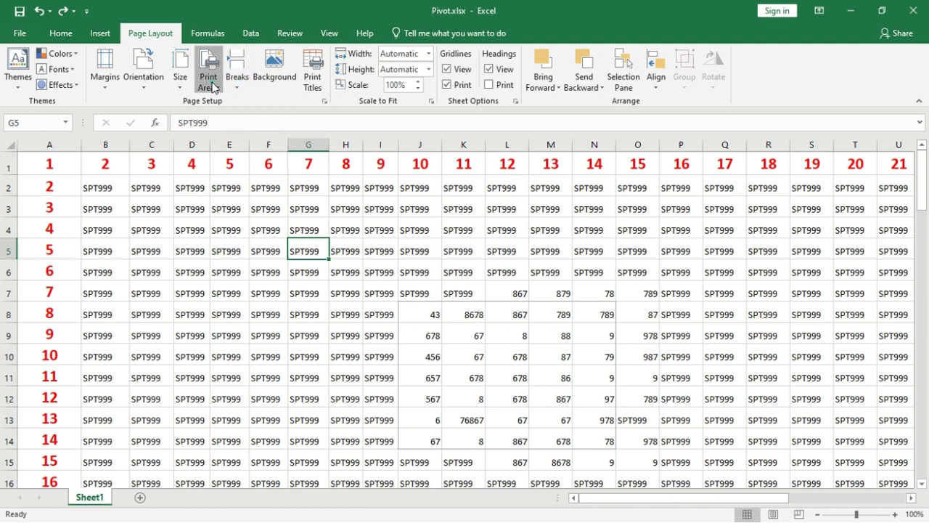
{"action": "left_click", "coordinate": [232, 120]}
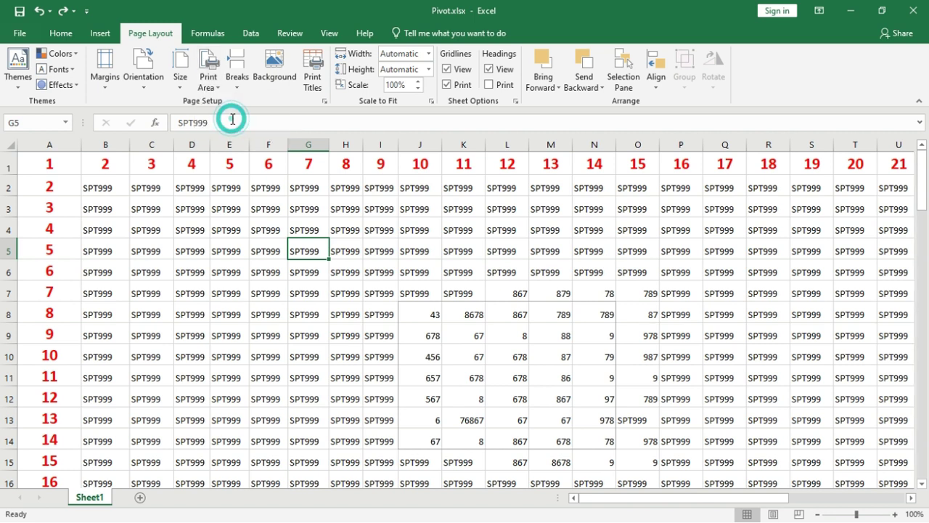
{"action": "left_click", "coordinate": [382, 332]}
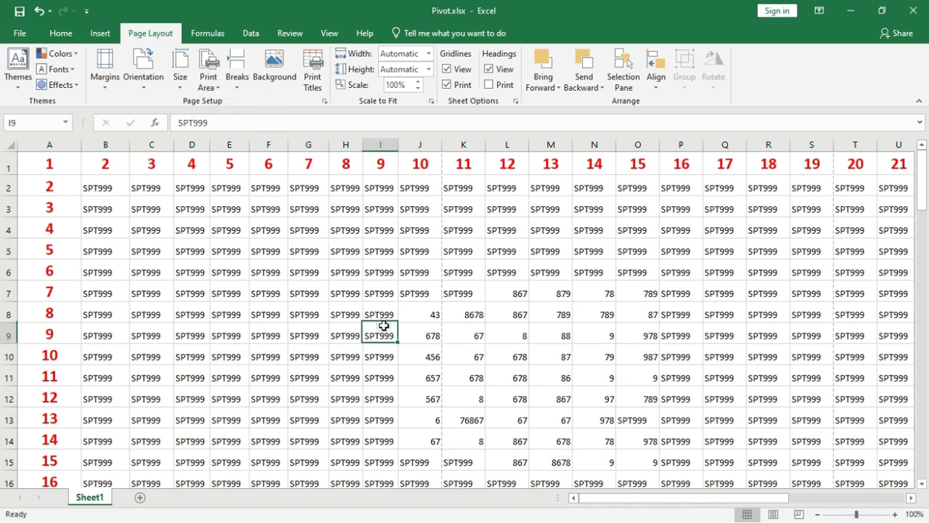
Step: In Page Setup's Sheet tab, set row 1 as the rows to repeat at top
{"action": "left_click", "coordinate": [324, 101]}
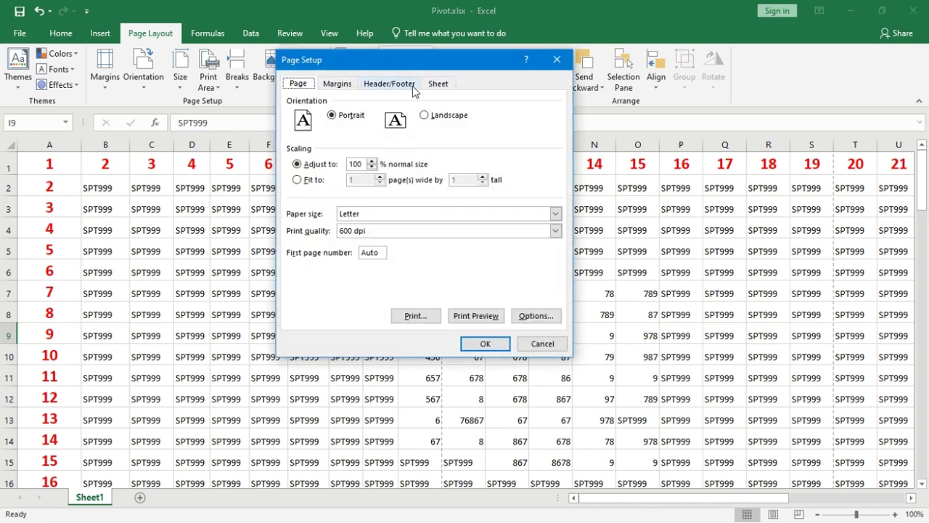
{"action": "left_click", "coordinate": [435, 88]}
{"action": "left_click_drag", "start_coordinate": [441, 66], "coordinate": [487, 55]}
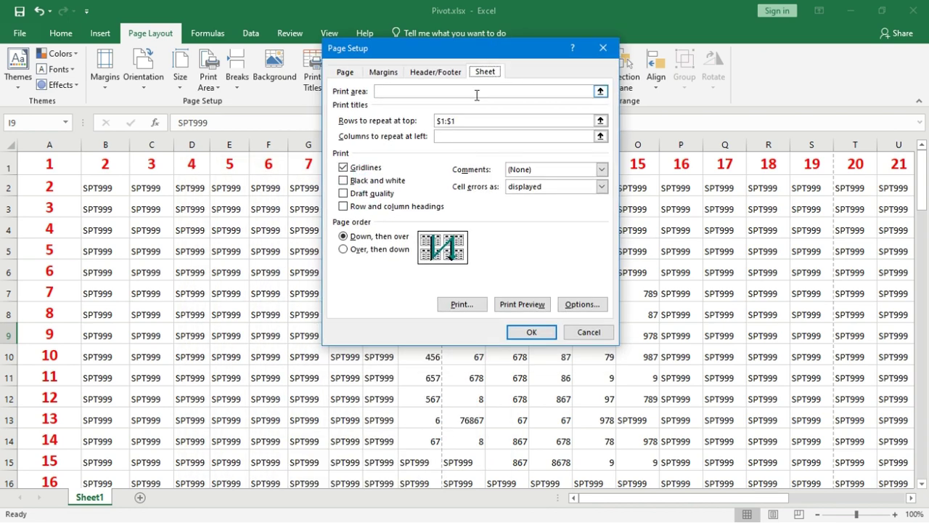
{"action": "left_click", "coordinate": [463, 122]}
{"action": "key", "text": "BackSpace"}
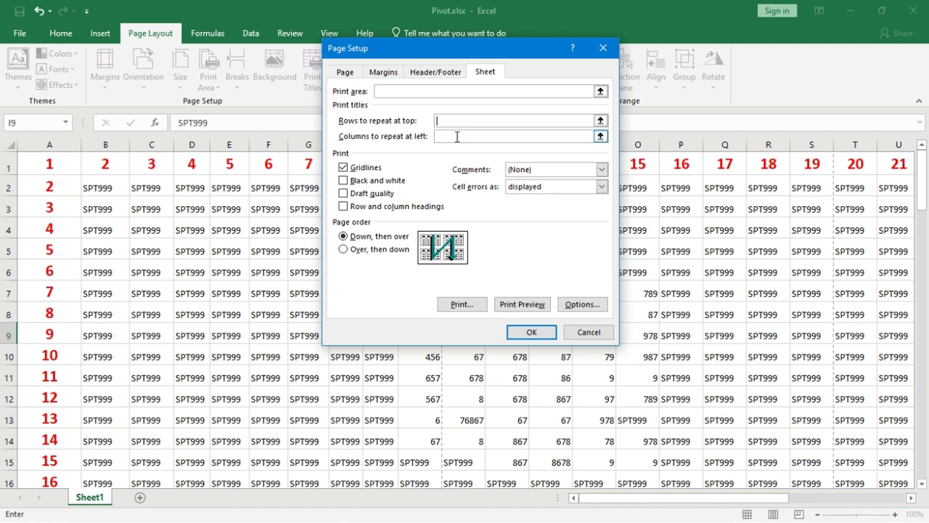
{"action": "left_click", "coordinate": [456, 138]}
{"action": "left_click", "coordinate": [443, 120]}
{"action": "left_click", "coordinate": [443, 120]}
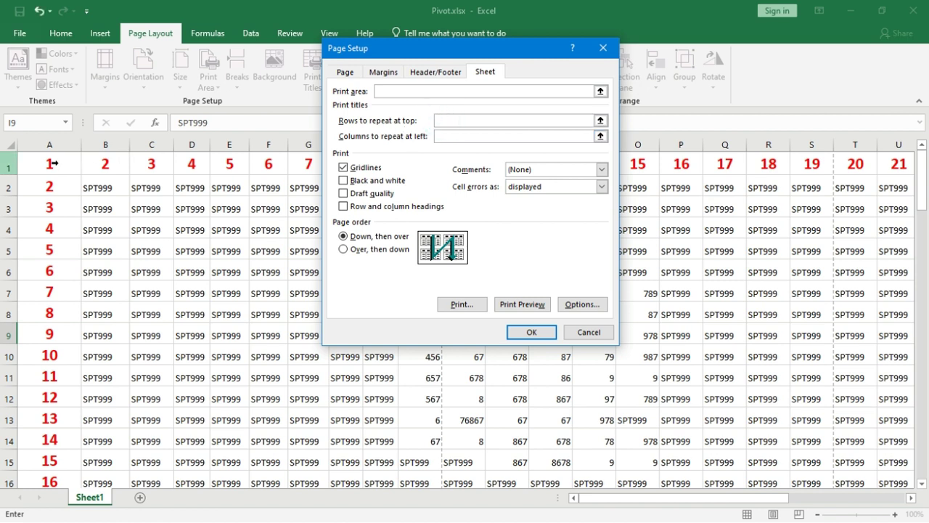
{"action": "left_click", "coordinate": [11, 165]}
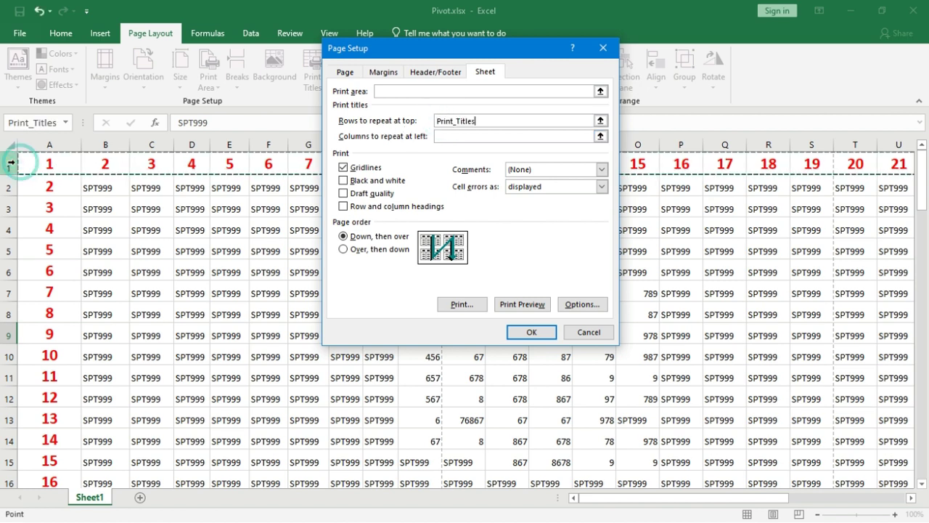
{"action": "left_click", "coordinate": [531, 333]}
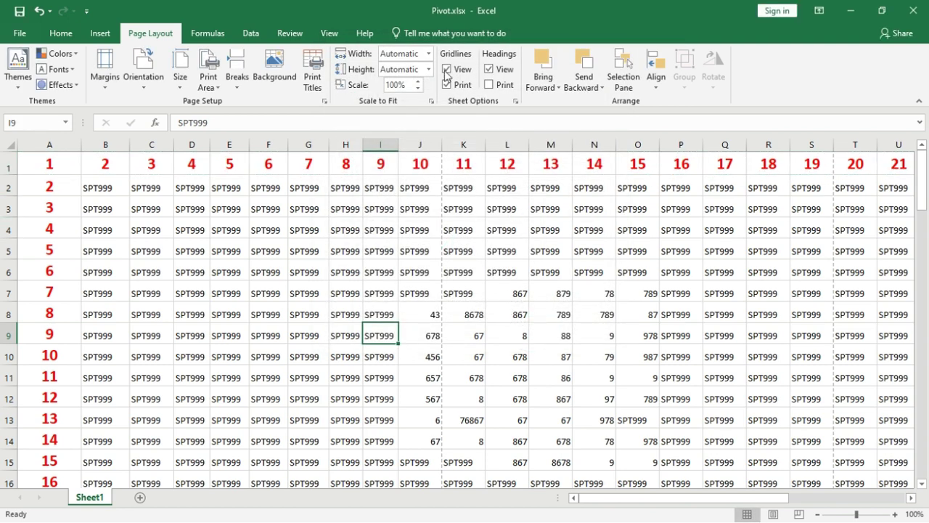
{"action": "left_click", "coordinate": [332, 32]}
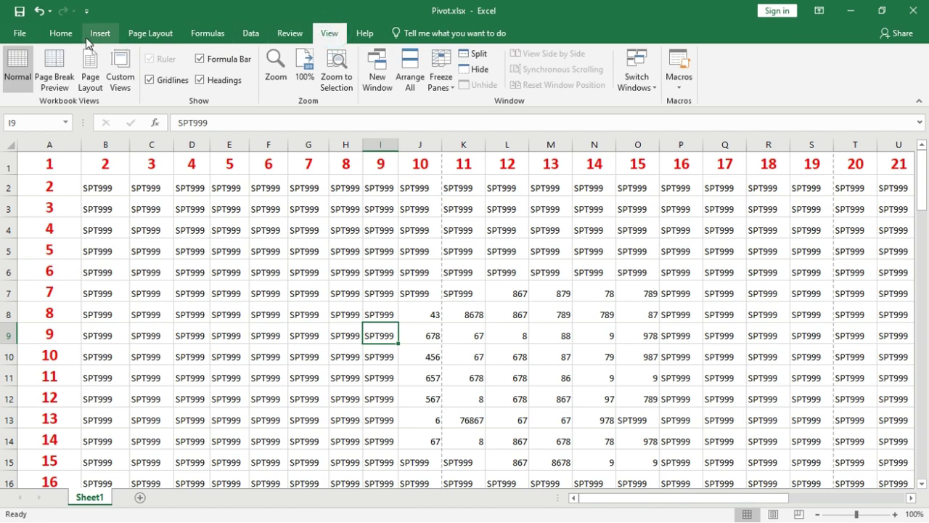
Step: Switch to Page Layout view and scroll the pages to see row 1 repeating, e.g. above row 65
{"action": "left_click", "coordinate": [91, 71]}
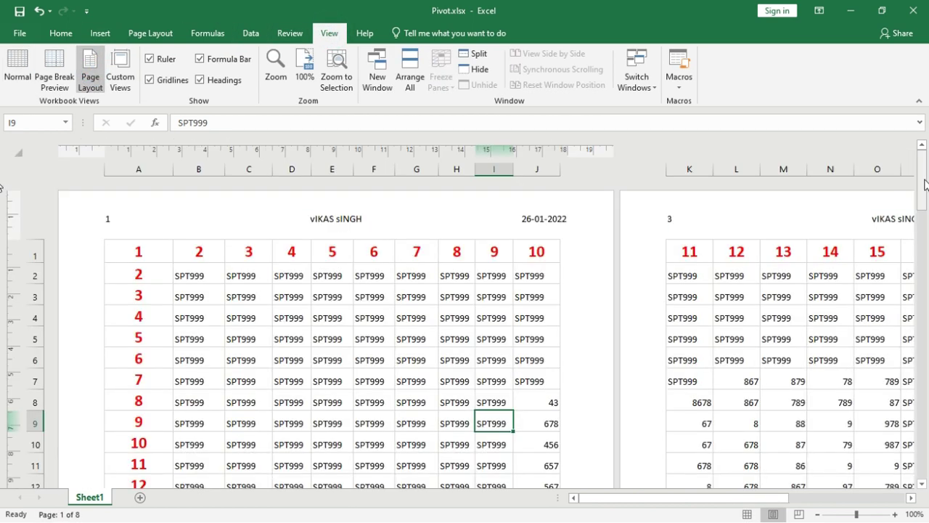
{"action": "left_click_drag", "start_coordinate": [928, 193], "coordinate": [927, 450]}
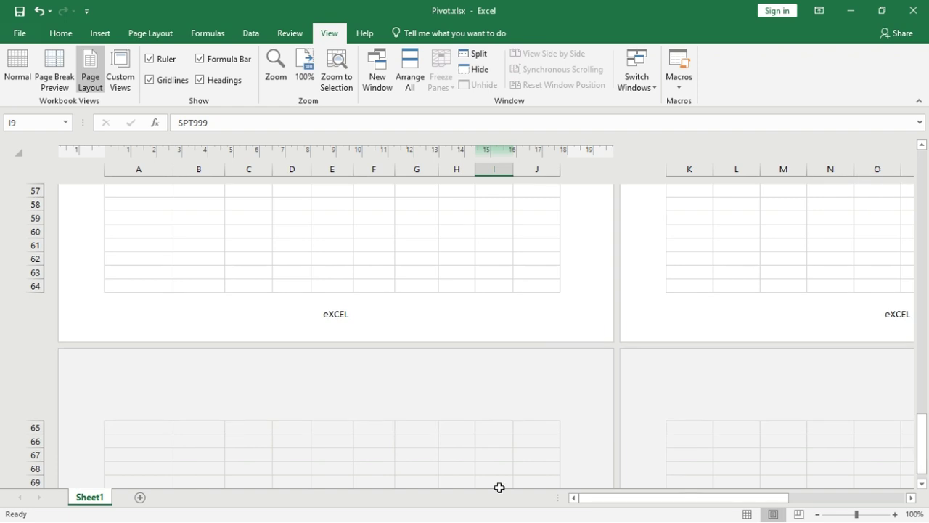
{"action": "left_click", "coordinate": [423, 481]}
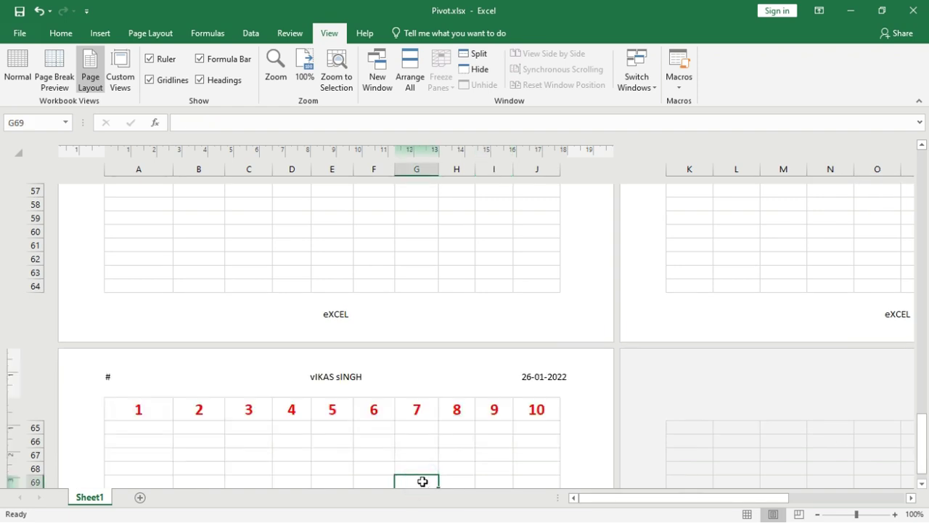
{"action": "left_click", "coordinate": [771, 453]}
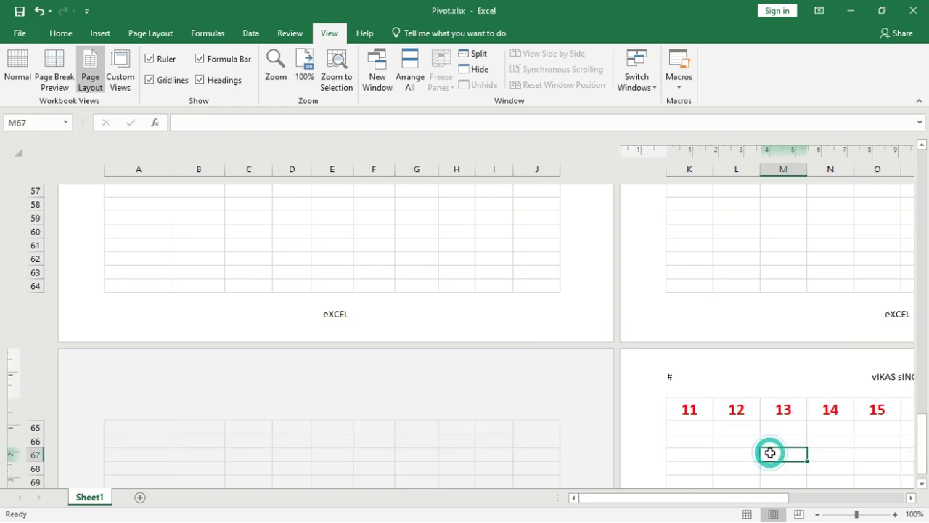
{"action": "left_click", "coordinate": [407, 456]}
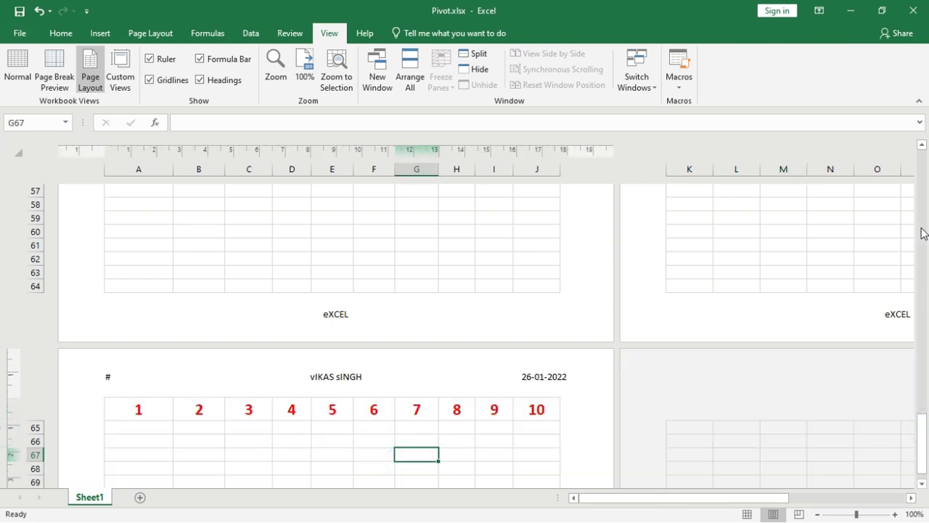
{"action": "left_click_drag", "start_coordinate": [923, 458], "coordinate": [856, 131]}
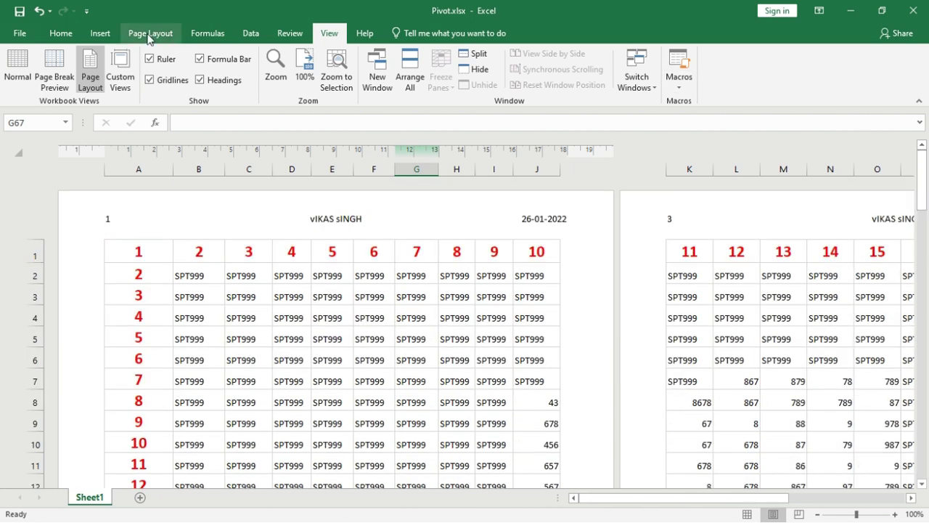
{"action": "left_click", "coordinate": [151, 33]}
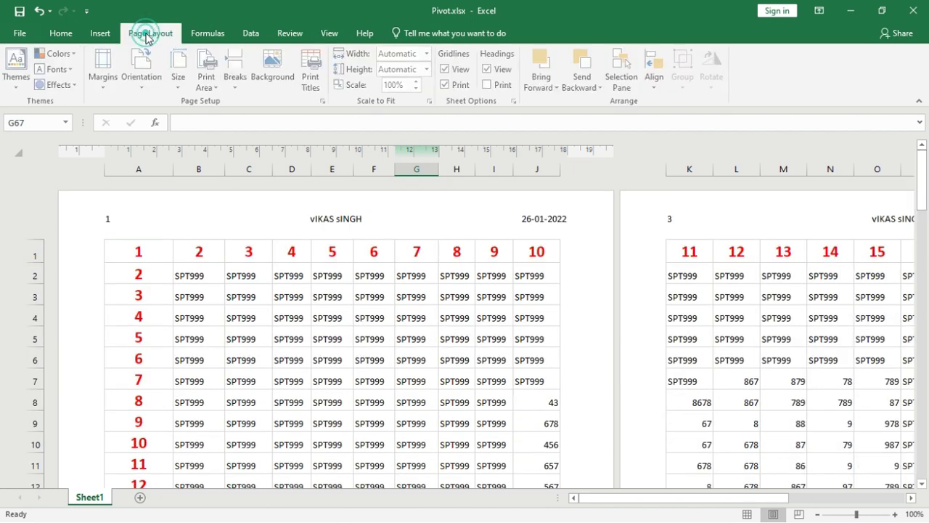
Step: Clear the repeating row 1 in Print Titles and set column A to repeat at left
{"action": "left_click", "coordinate": [312, 81]}
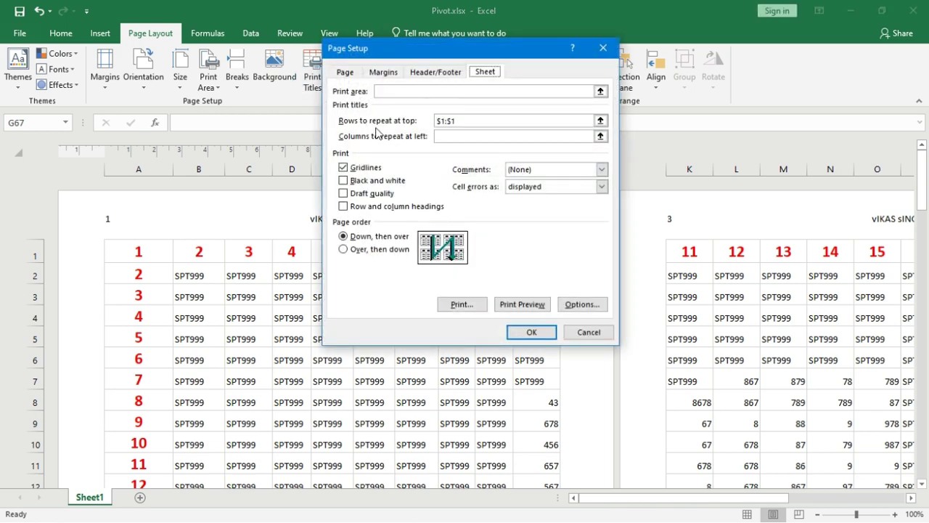
{"action": "left_click", "coordinate": [462, 120]}
{"action": "key", "text": "BackSpace"}
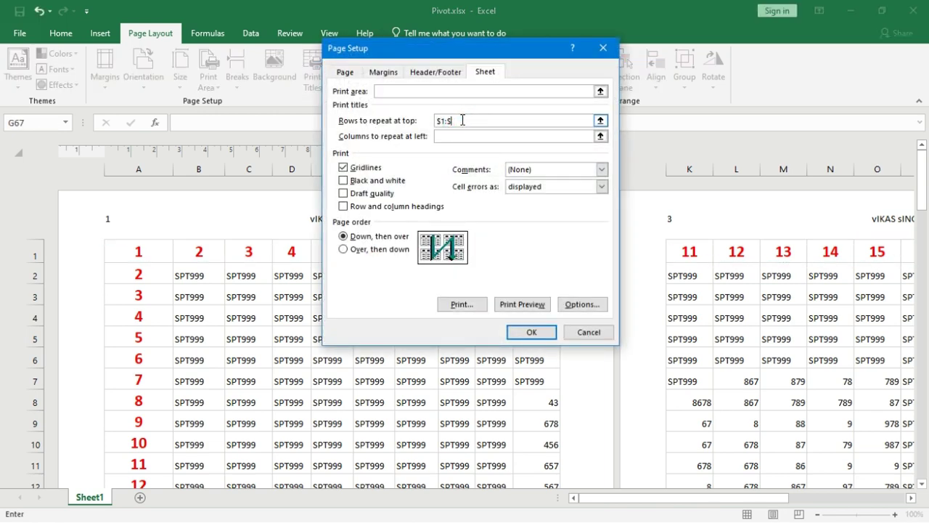
{"action": "left_click", "coordinate": [461, 136]}
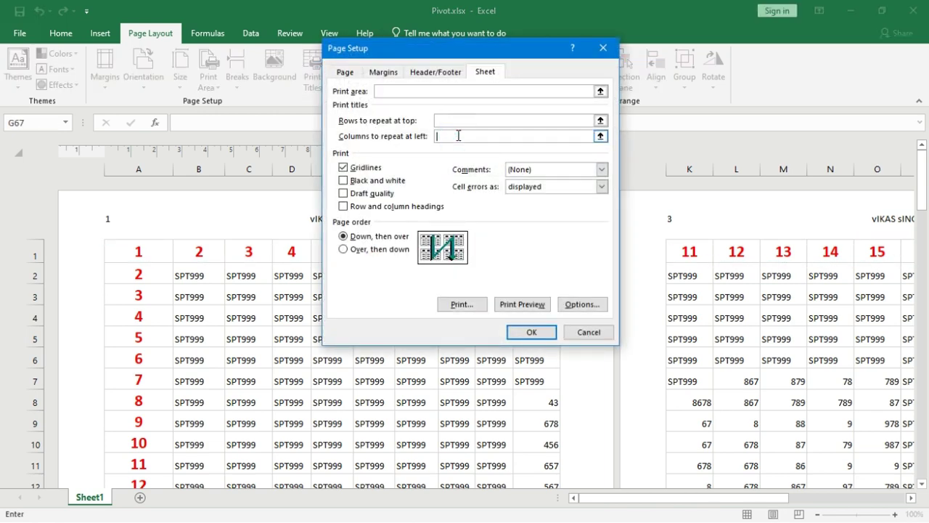
{"action": "left_click", "coordinate": [140, 164]}
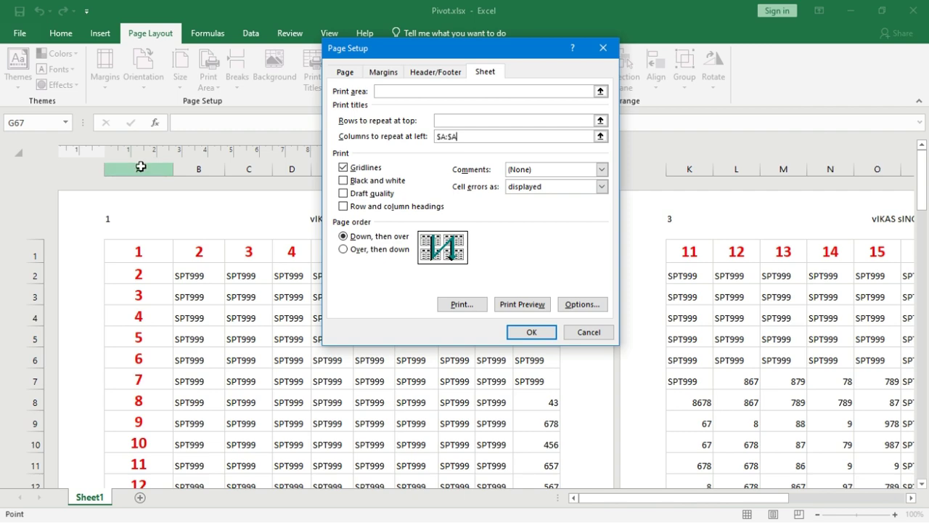
{"action": "left_click", "coordinate": [530, 332]}
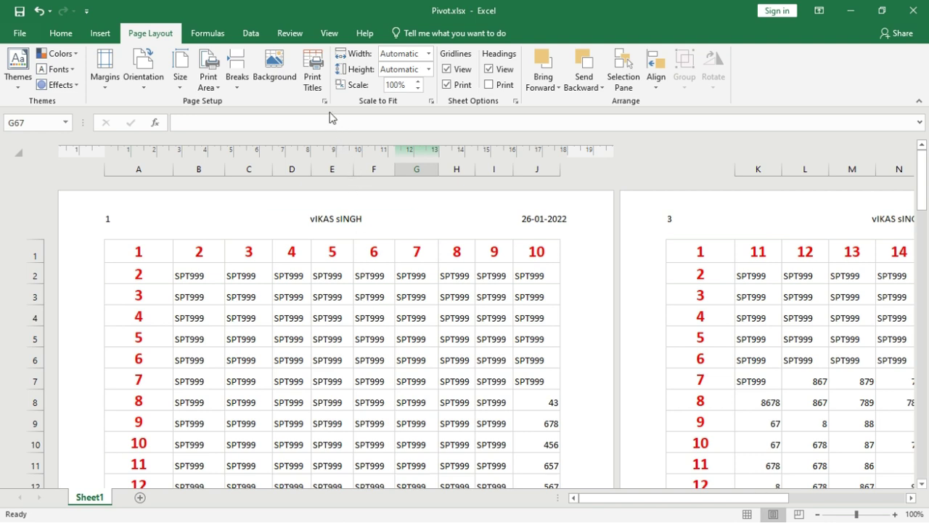
{"action": "left_click", "coordinate": [324, 31]}
Step: Back in Normal view, try Gridlines, Black and white and Draft quality, then cancel Page Setup
{"action": "left_click", "coordinate": [18, 69]}
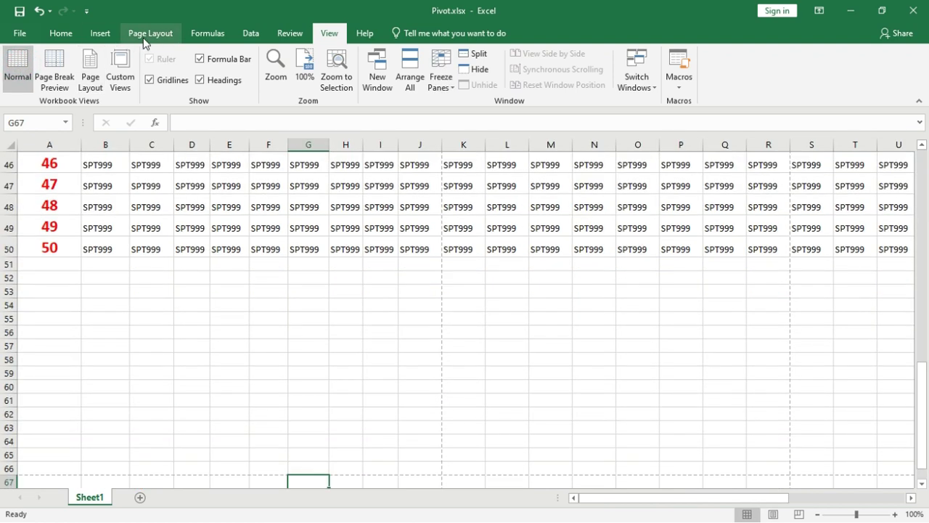
{"action": "left_click", "coordinate": [148, 32]}
{"action": "left_click", "coordinate": [324, 101]}
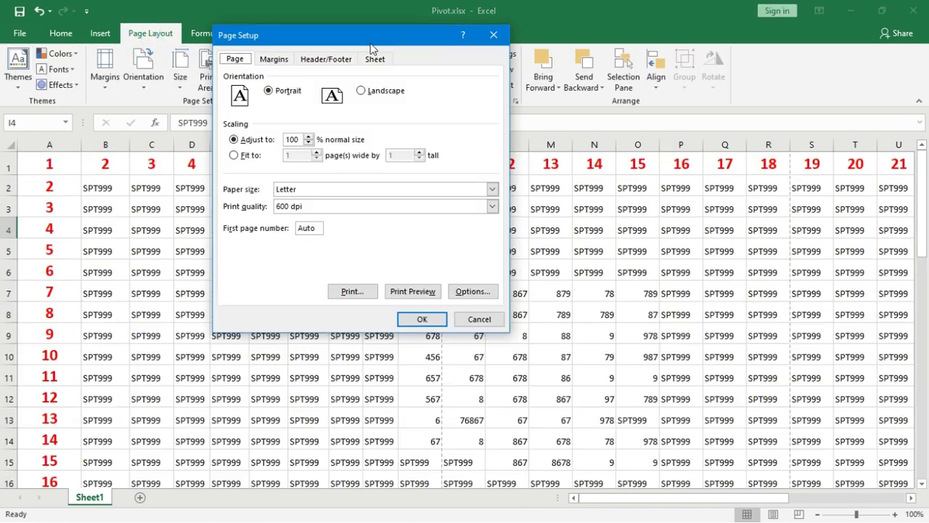
{"action": "left_click", "coordinate": [374, 60]}
{"action": "left_click", "coordinate": [255, 156]}
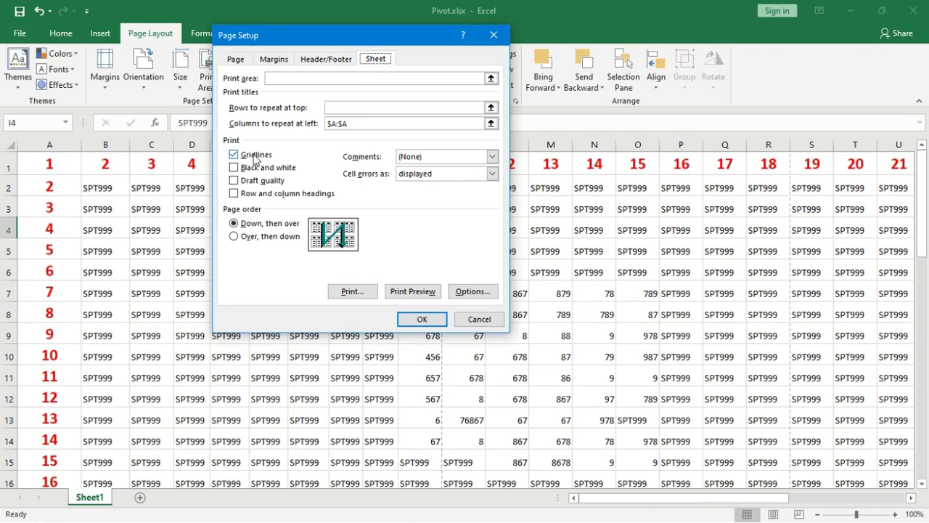
{"action": "left_click", "coordinate": [242, 156]}
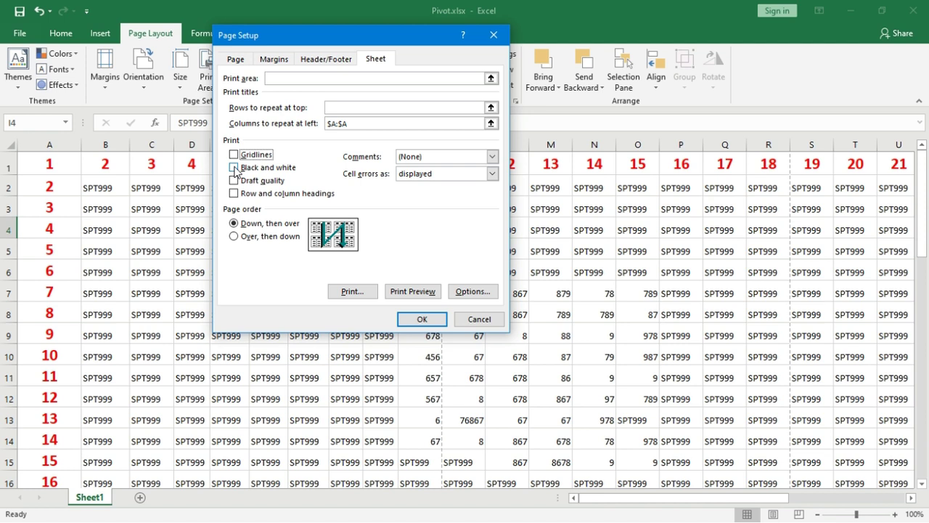
{"action": "left_click", "coordinate": [234, 168]}
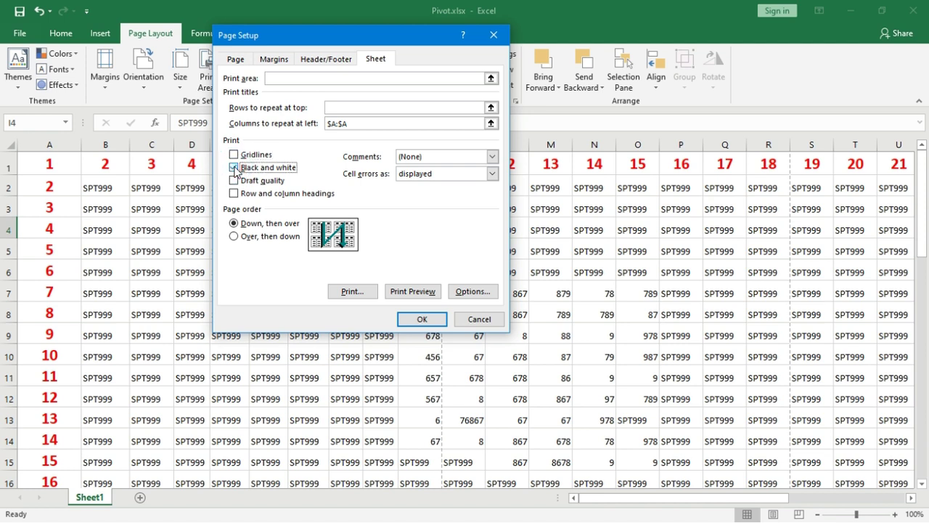
{"action": "left_click", "coordinate": [234, 167]}
{"action": "left_click", "coordinate": [234, 180]}
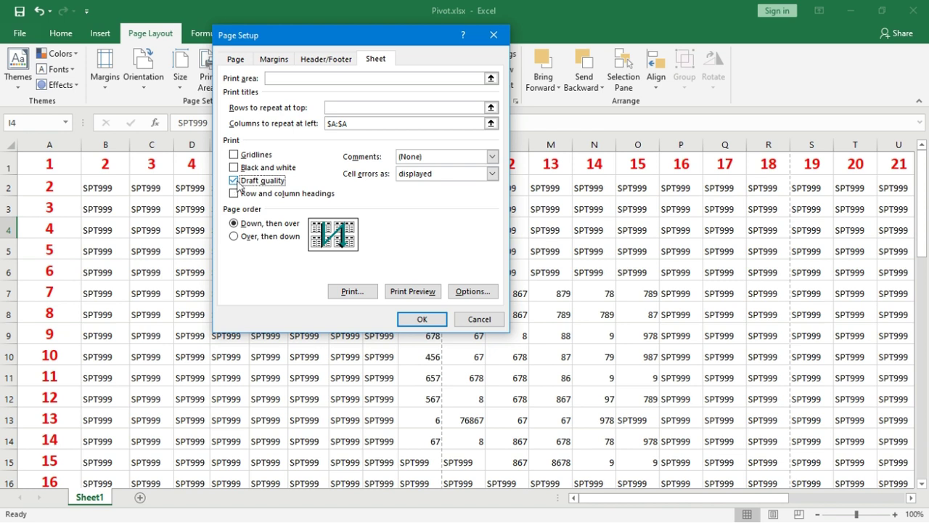
{"action": "left_click", "coordinate": [234, 181]}
{"action": "left_click", "coordinate": [479, 320]}
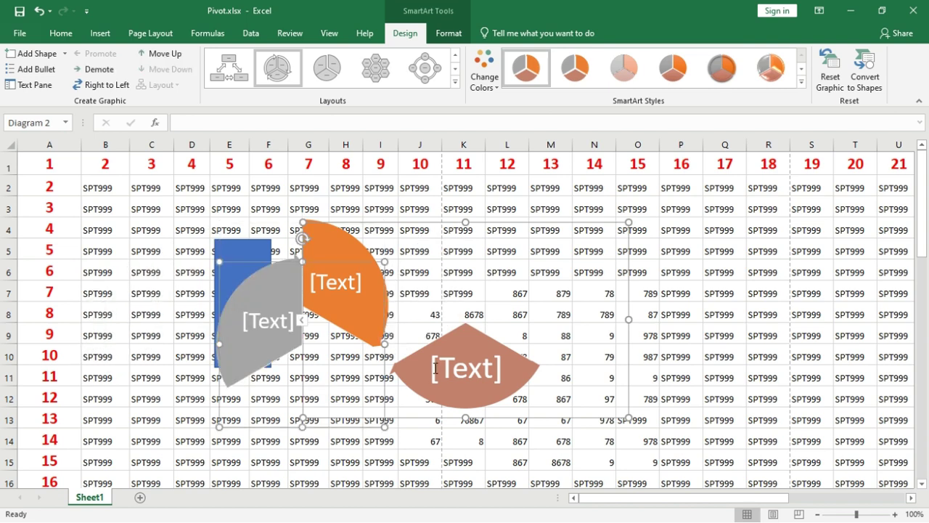
Step: Preview the sheet showing the shapes on page 1 of 8, then return to the worksheet
{"action": "left_click", "coordinate": [301, 175]}
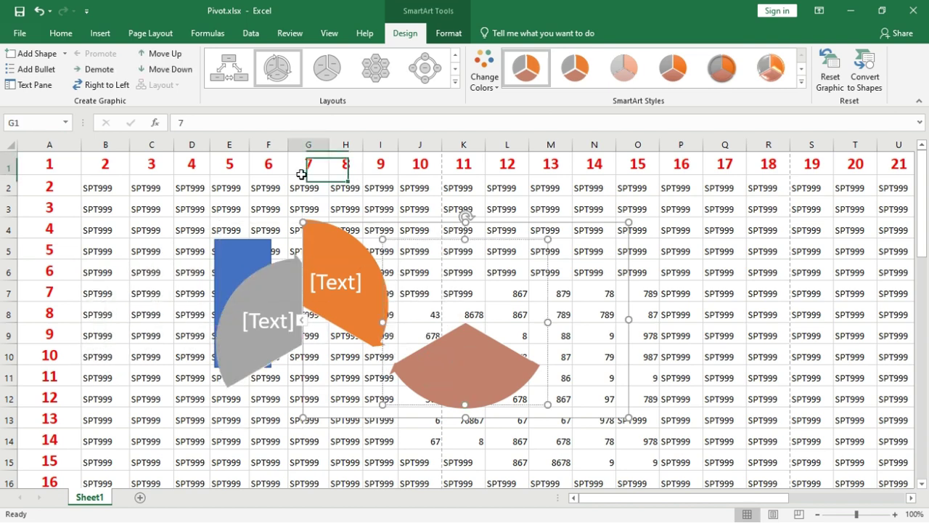
{"action": "key", "text": "ctrl+p"}
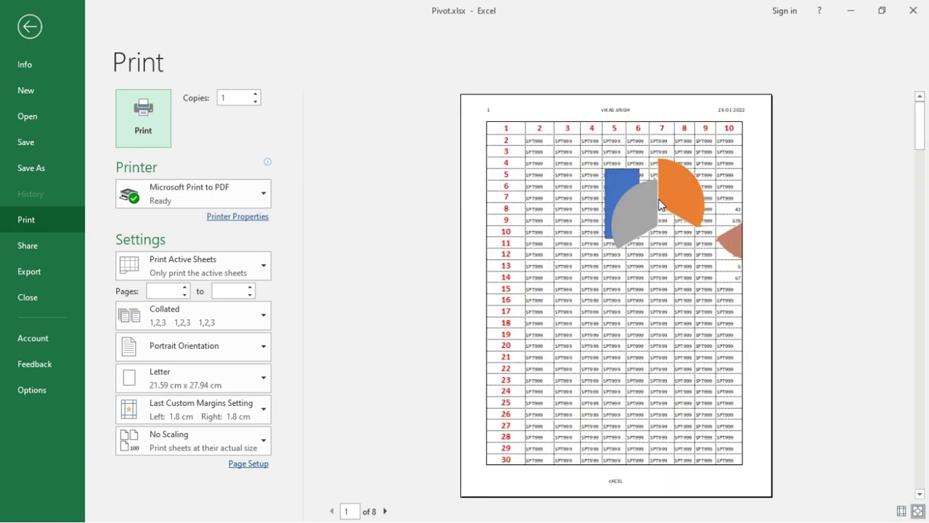
{"action": "key", "text": "Escape"}
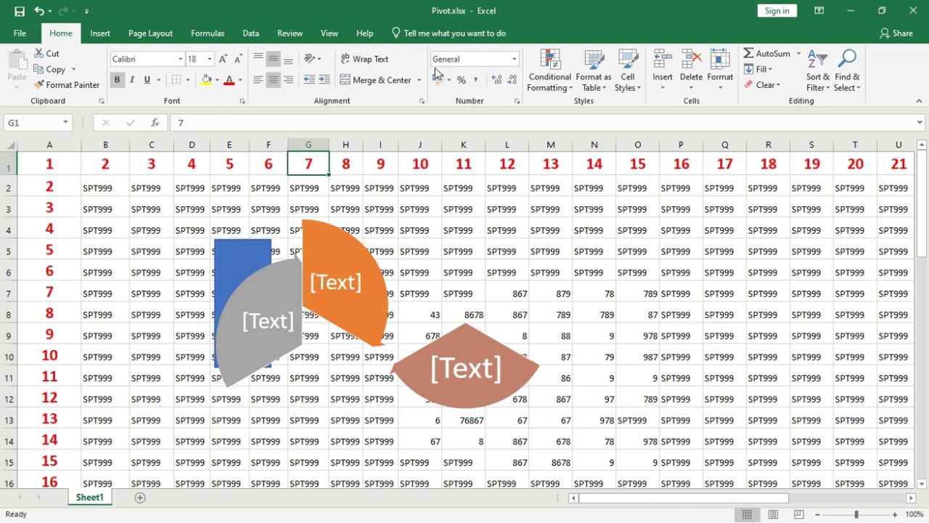
{"action": "left_click", "coordinate": [148, 33]}
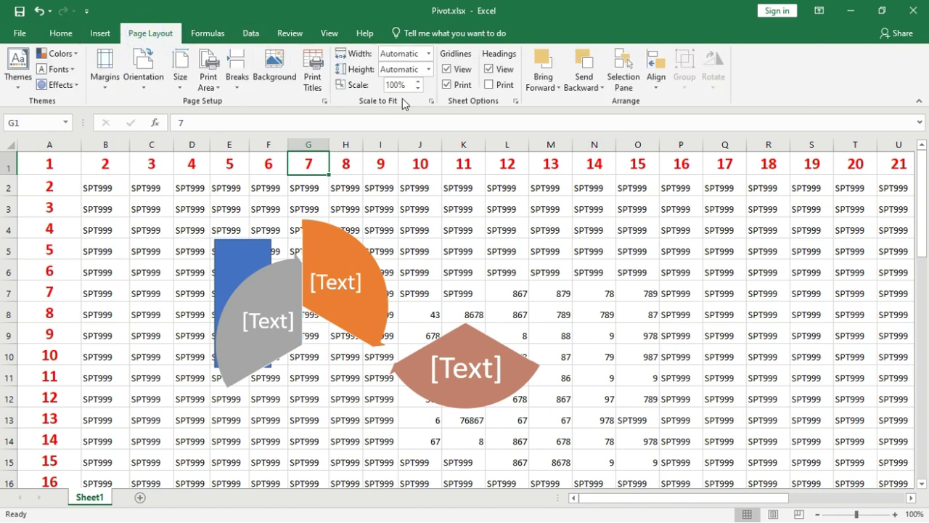
Step: Turn on draft quality printing and check it in the print preview
{"action": "left_click", "coordinate": [324, 102]}
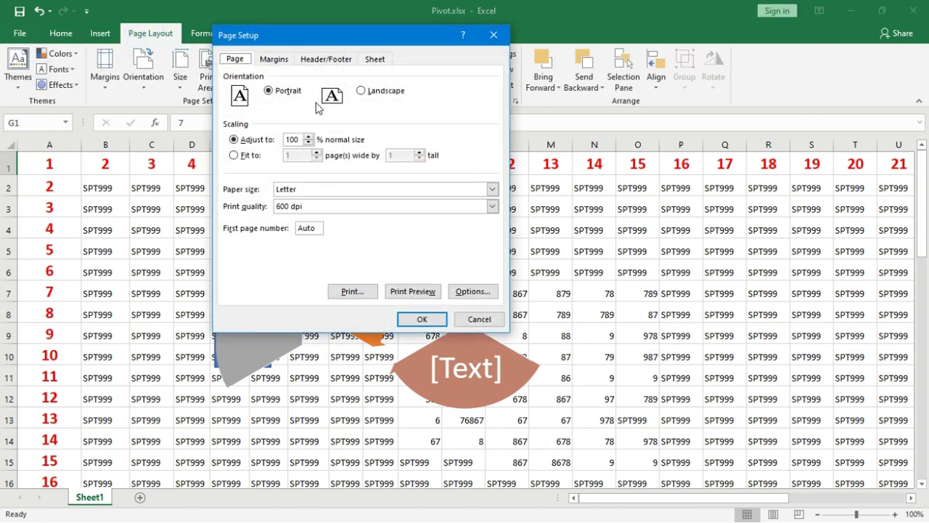
{"action": "left_click", "coordinate": [369, 60]}
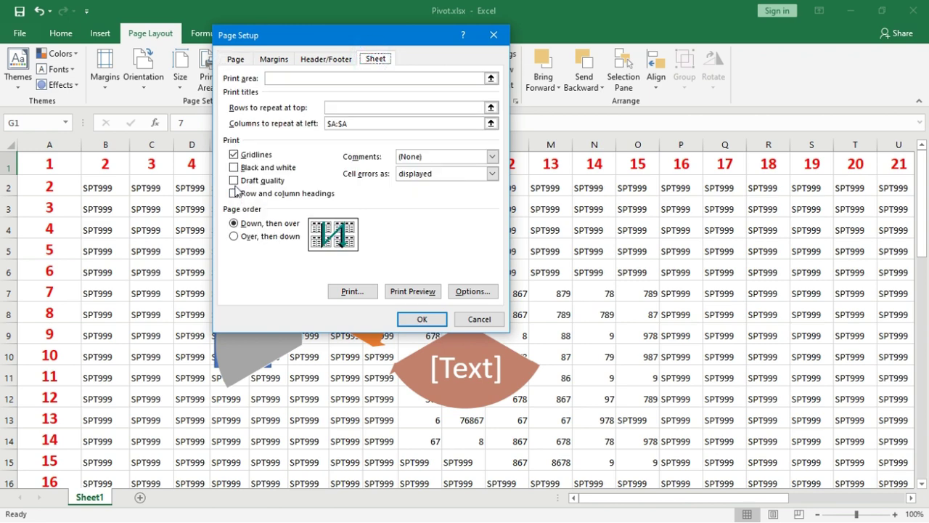
{"action": "left_click", "coordinate": [235, 181]}
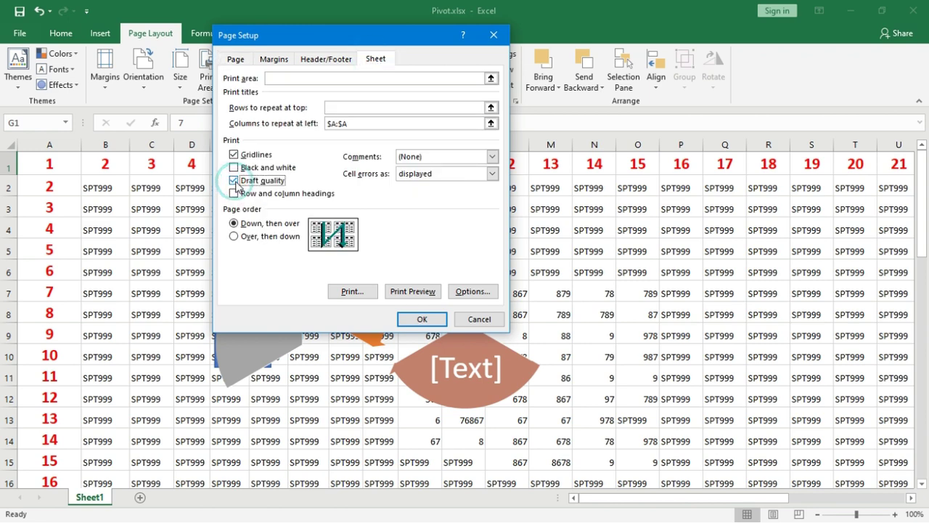
{"action": "left_click", "coordinate": [422, 313]}
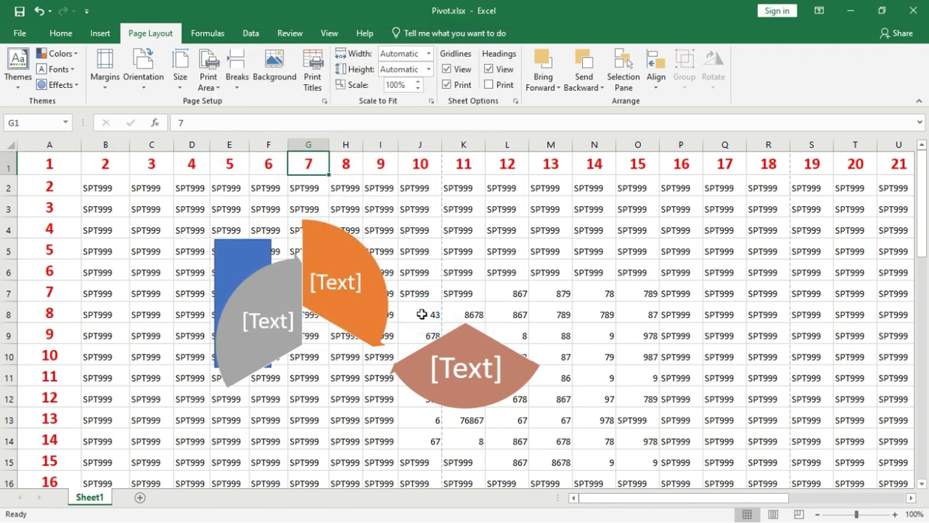
{"action": "key", "text": "ctrl+p"}
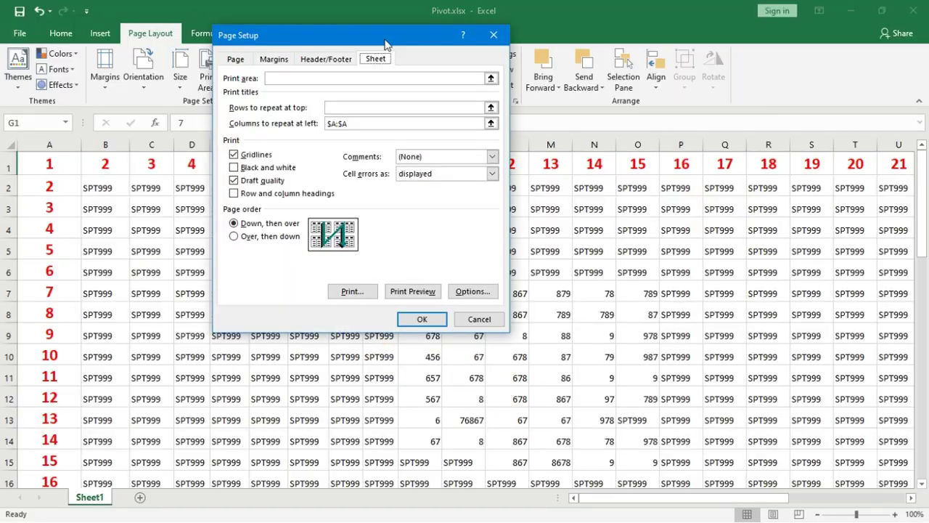
Step: Turn draft quality off and set the page order to Over, then down
{"action": "left_click", "coordinate": [242, 181]}
{"action": "left_click", "coordinate": [234, 236]}
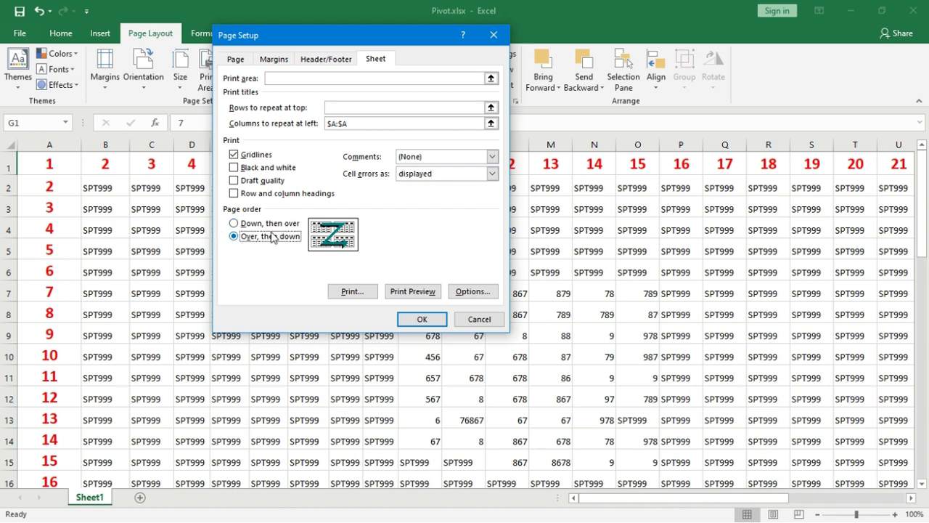
{"action": "left_click", "coordinate": [479, 319]}
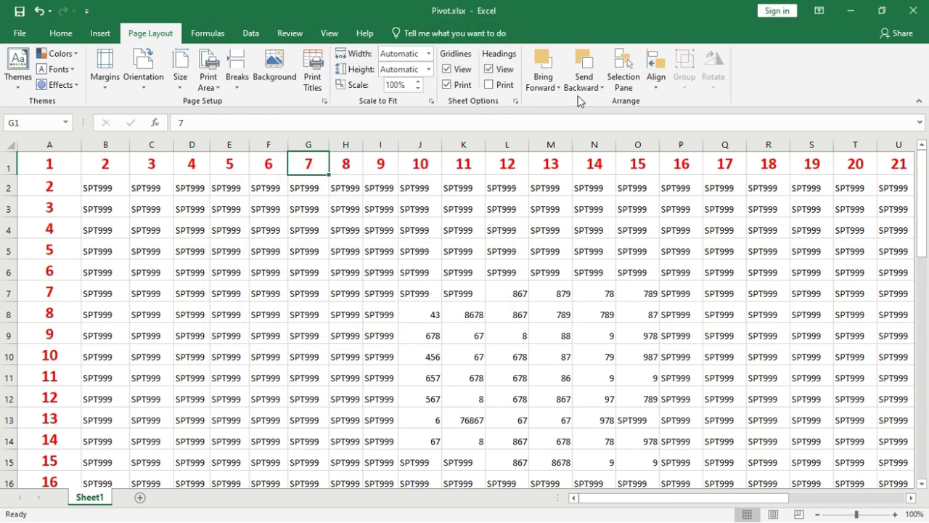
{"action": "left_click", "coordinate": [557, 89]}
Step: Draw a blue rectangle over cells G3:I7 using the Rectangle shape
{"action": "left_click", "coordinate": [556, 84]}
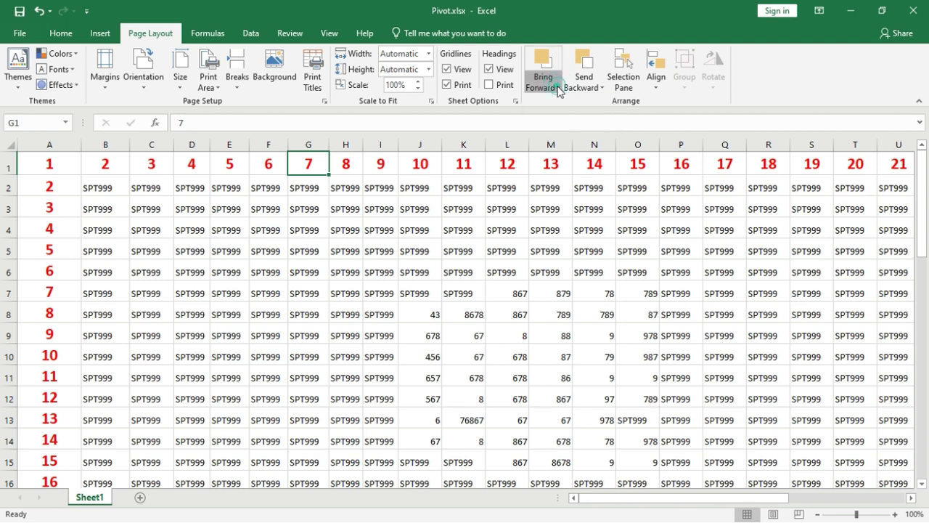
{"action": "left_click", "coordinate": [99, 33]}
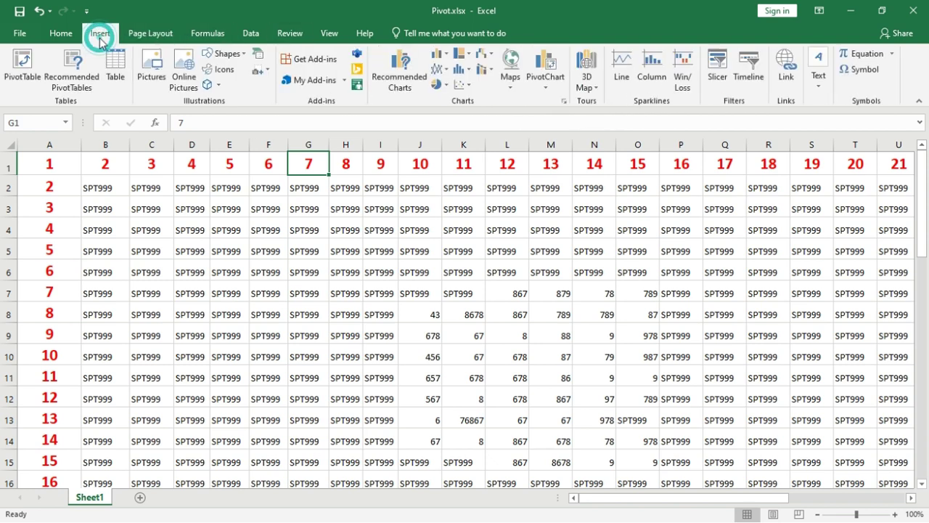
{"action": "left_click", "coordinate": [242, 58]}
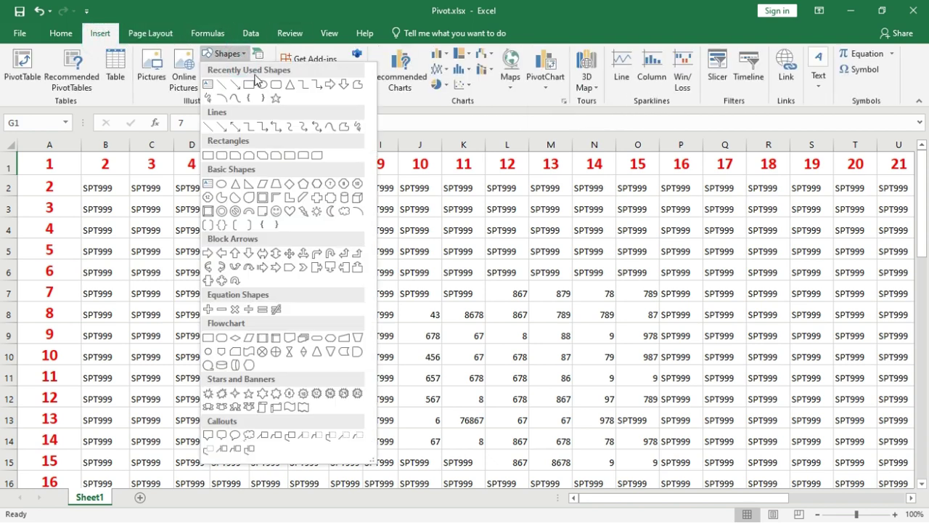
{"action": "left_click", "coordinate": [257, 87]}
{"action": "mouse_move", "coordinate": [294, 205]}
{"action": "left_mouse_down"}
{"action": "mouse_move", "coordinate": [404, 363]}
{"action": "mouse_move", "coordinate": [409, 309]}
{"action": "left_mouse_up"}
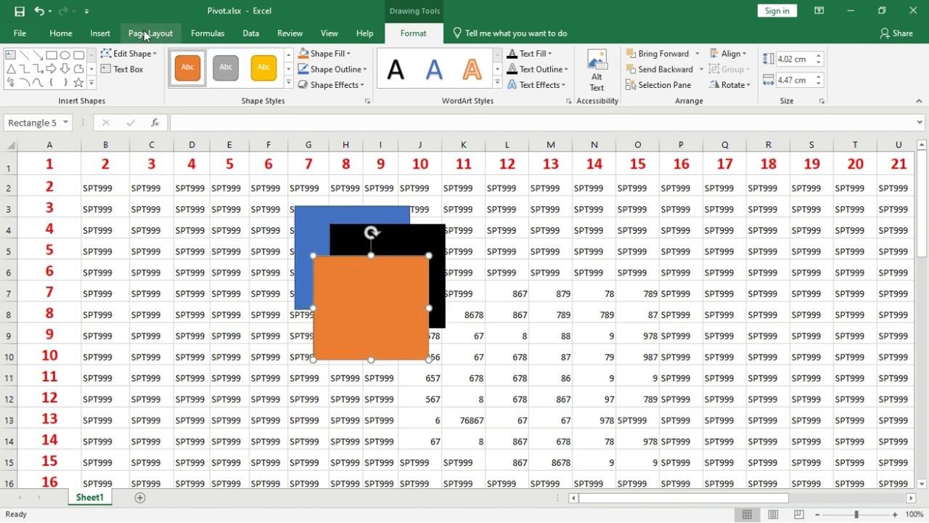
{"action": "left_click", "coordinate": [150, 33]}
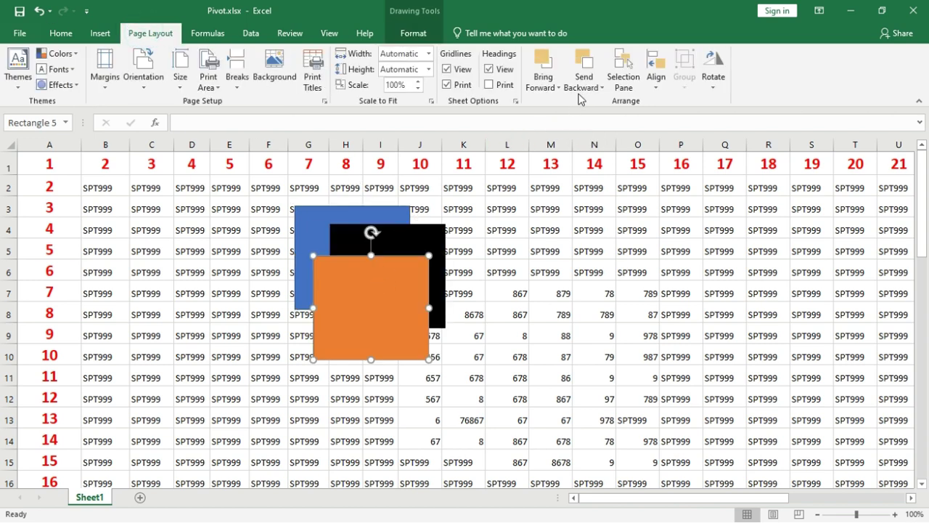
{"action": "left_click", "coordinate": [590, 88]}
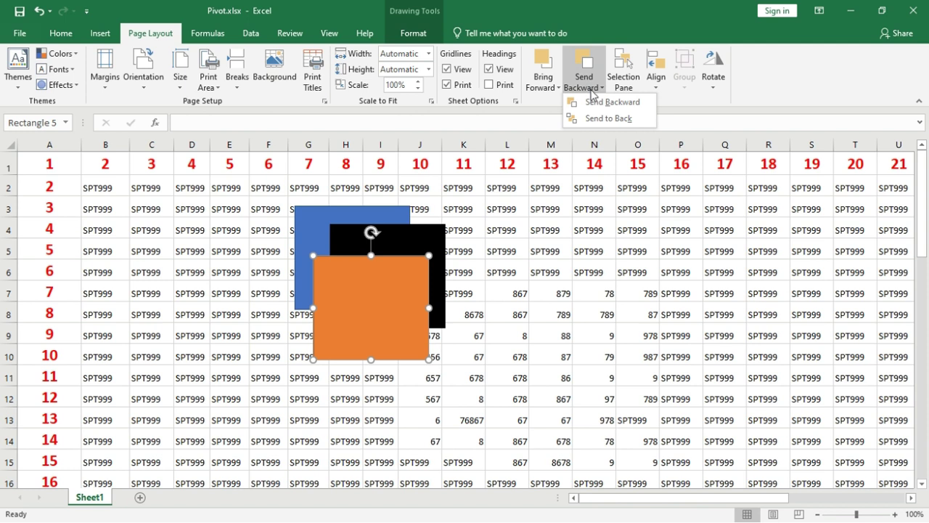
{"action": "left_click", "coordinate": [602, 119]}
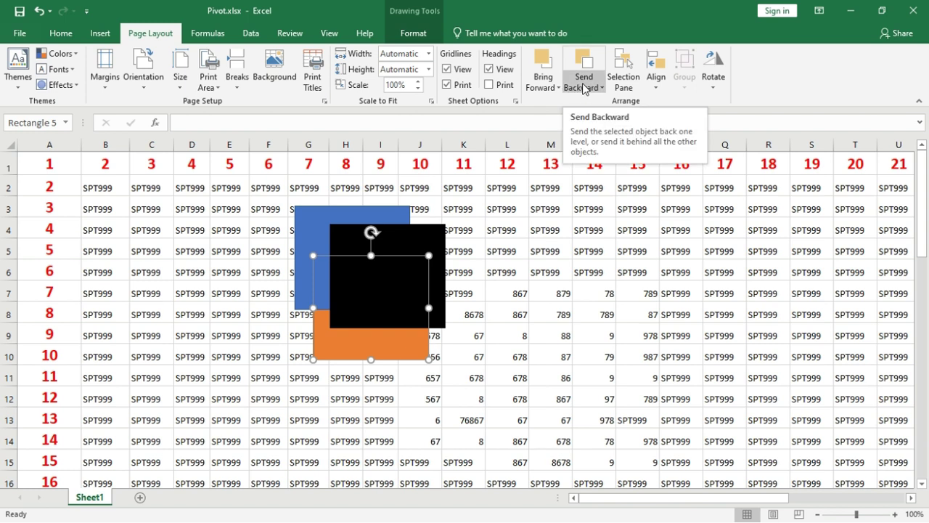
{"action": "left_click", "coordinate": [542, 83]}
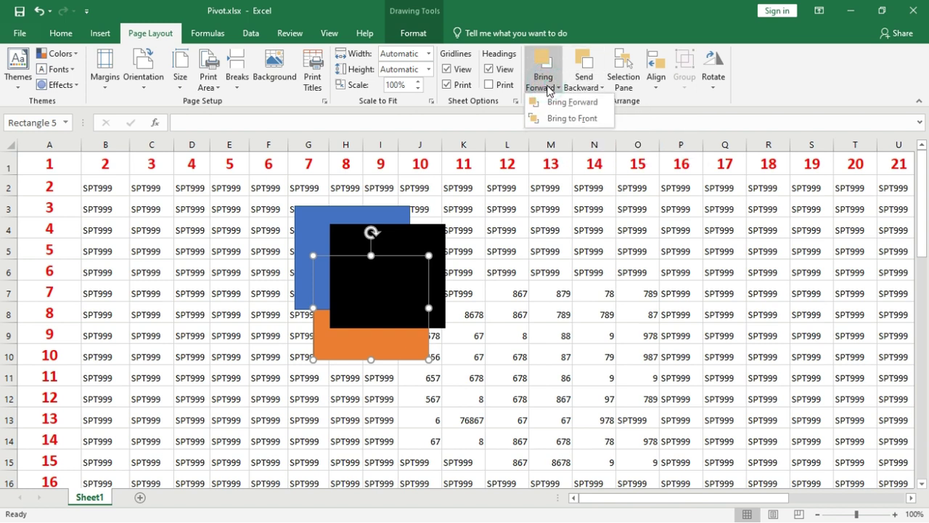
{"action": "left_click", "coordinate": [552, 103]}
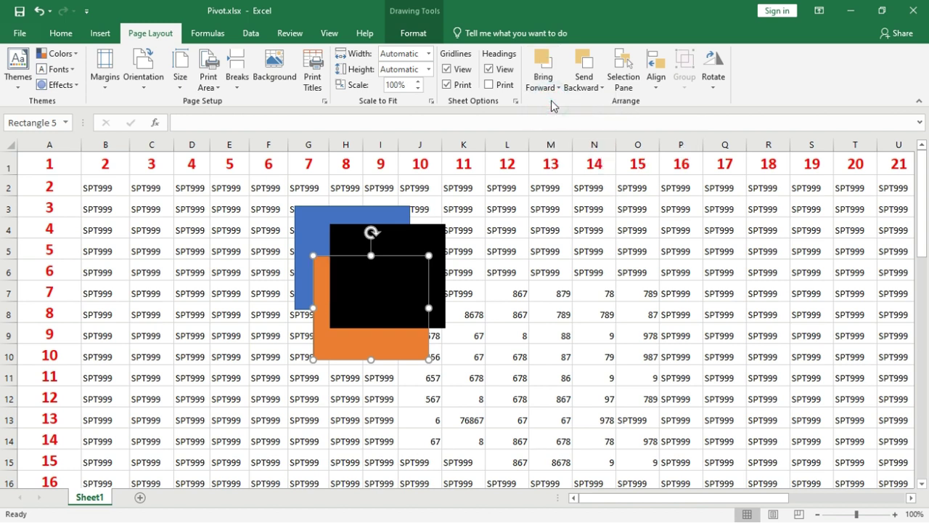
{"action": "left_click", "coordinate": [551, 87]}
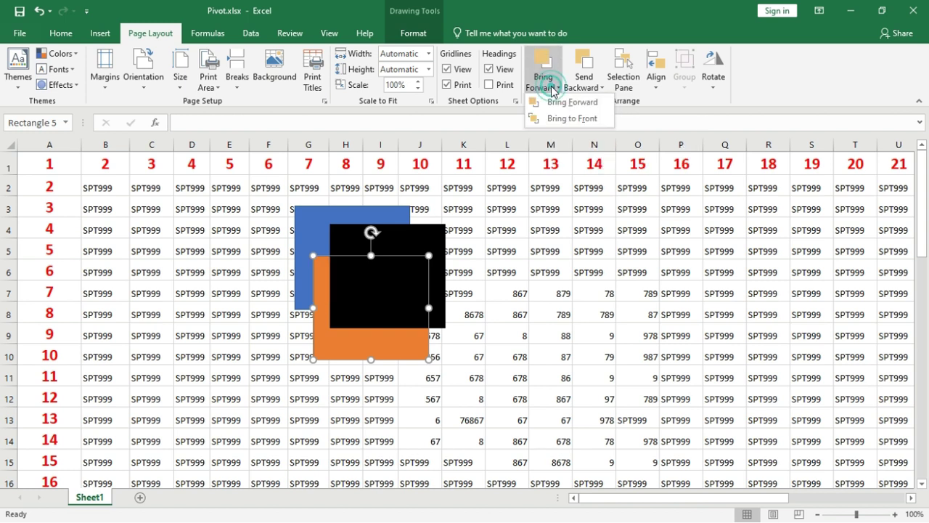
{"action": "left_click", "coordinate": [554, 102]}
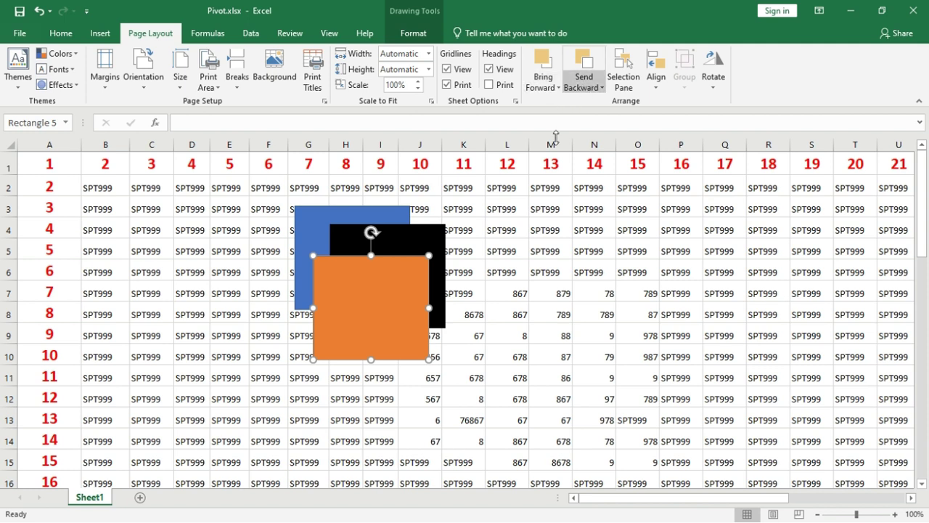
{"action": "left_click", "coordinate": [710, 86]}
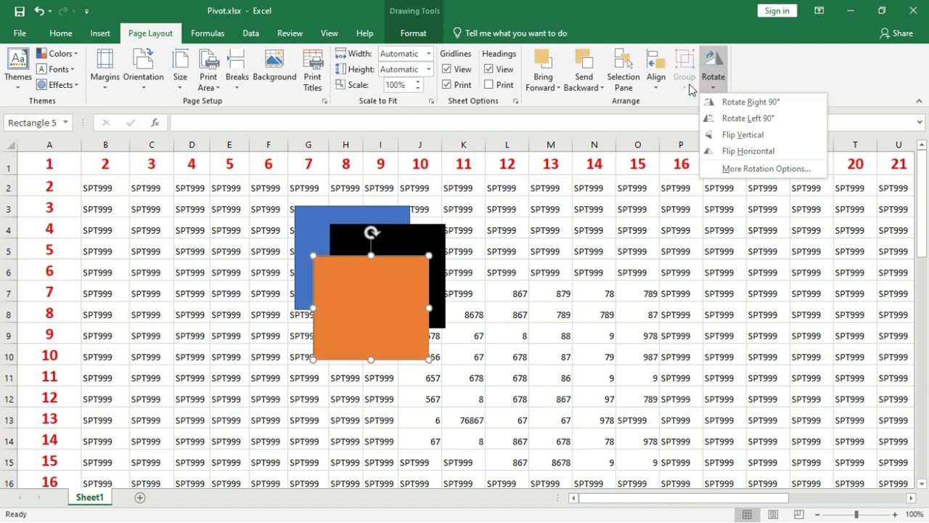
Step: Make the orange rectangle narrower and widen the black rectangle to the right
{"action": "left_click", "coordinate": [661, 90]}
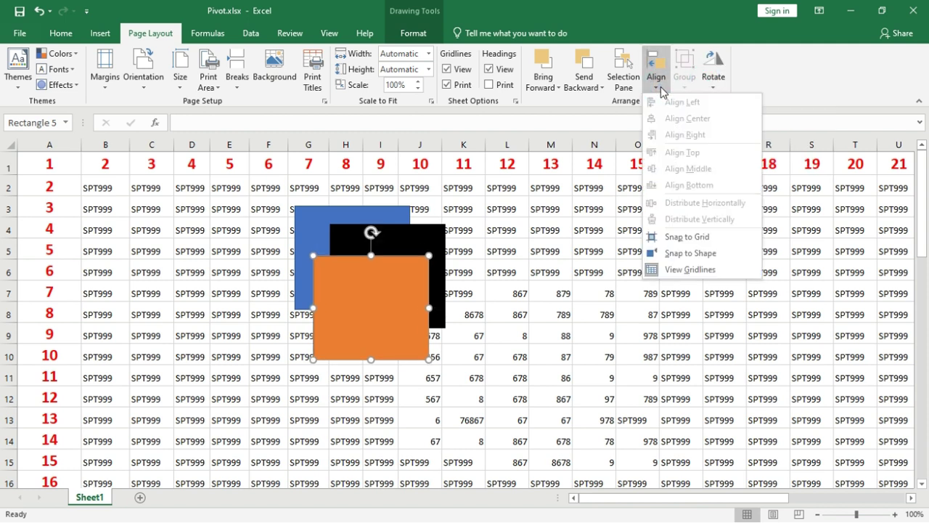
{"action": "left_click", "coordinate": [423, 308]}
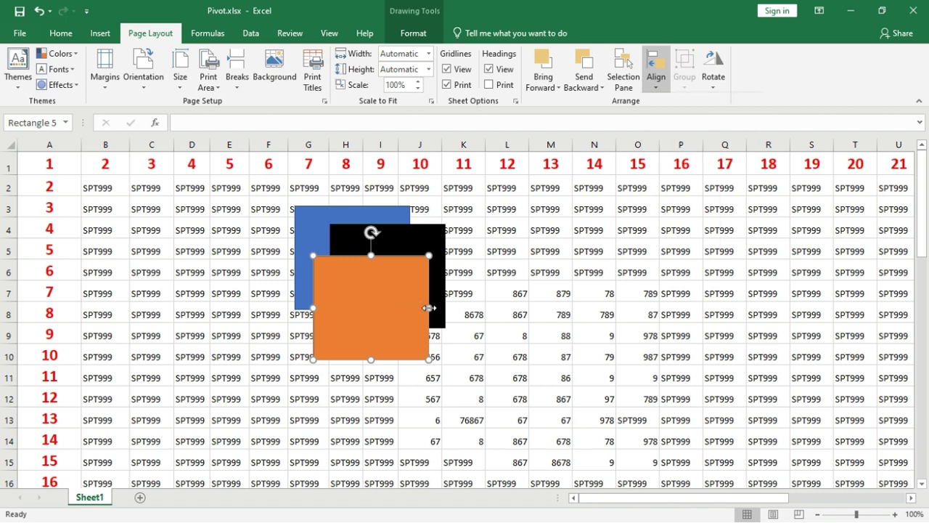
{"action": "left_click", "coordinate": [367, 306]}
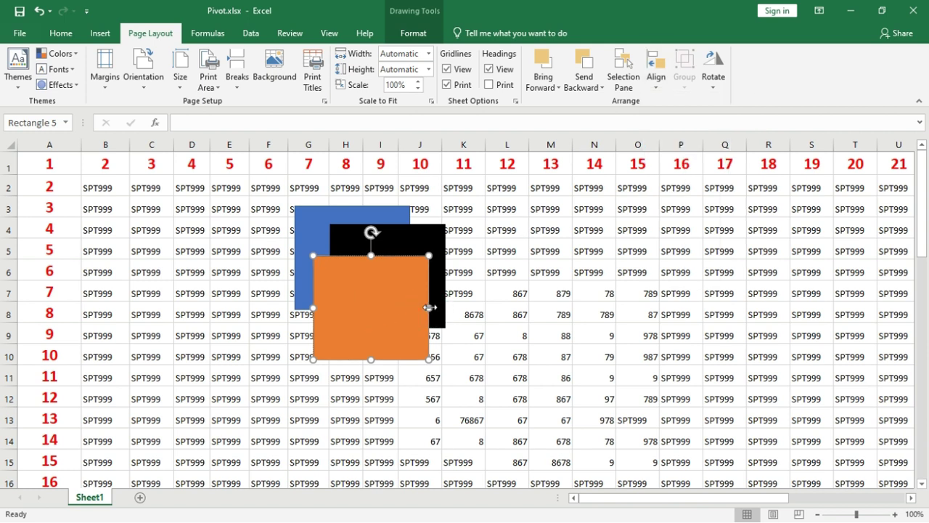
{"action": "left_click_drag", "start_coordinate": [429, 308], "coordinate": [382, 308]}
{"action": "left_click", "coordinate": [400, 282]}
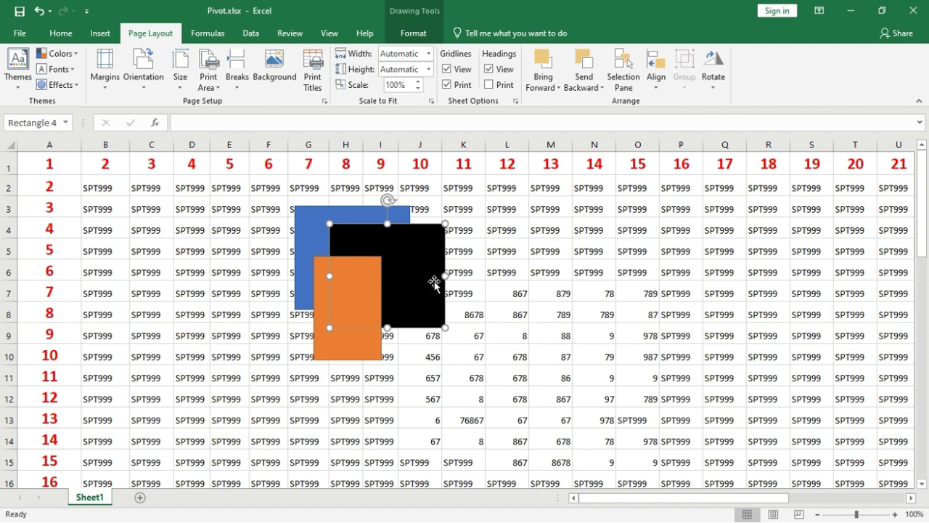
{"action": "left_click_drag", "start_coordinate": [445, 276], "coordinate": [480, 276]}
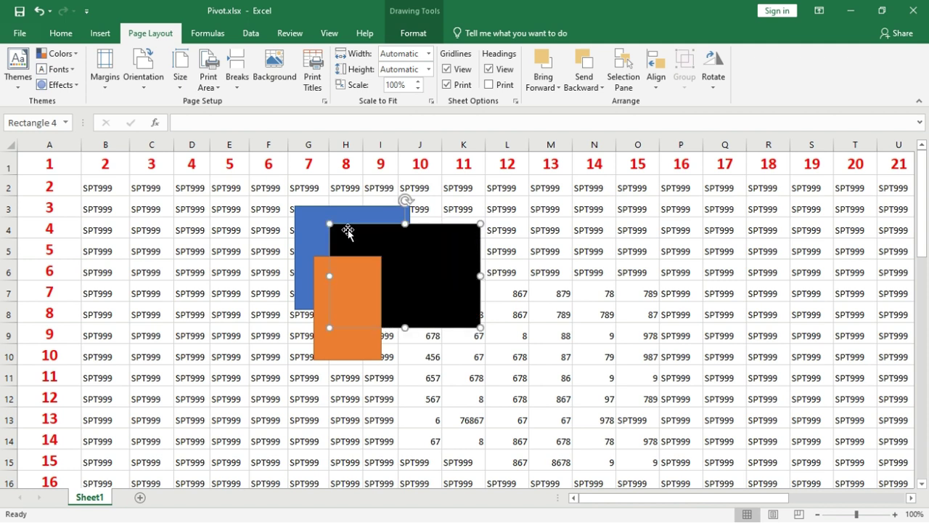
Step: Align the three rectangles left, then center, then right, and finally distribute them horizontally
{"action": "left_click", "coordinate": [319, 219], "text": "shift"}
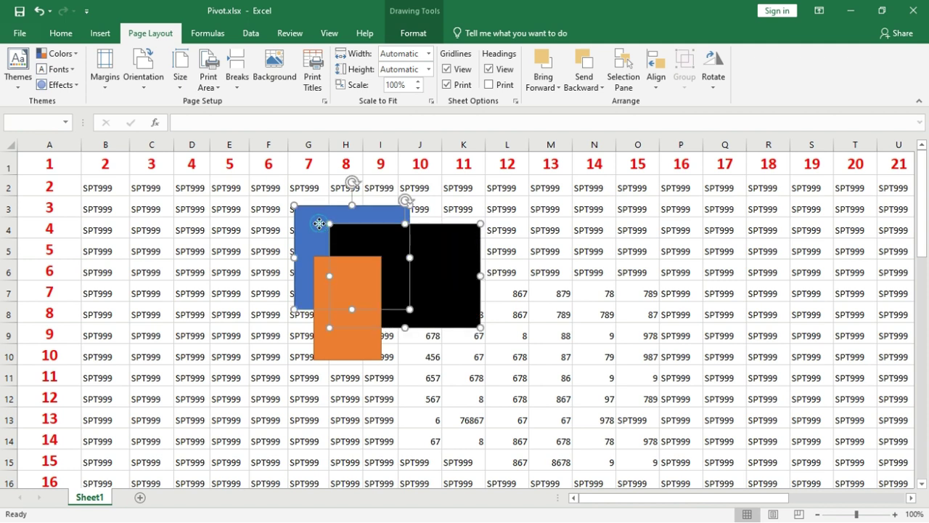
{"action": "left_click", "coordinate": [334, 345], "text": "shift"}
{"action": "left_click", "coordinate": [657, 87]}
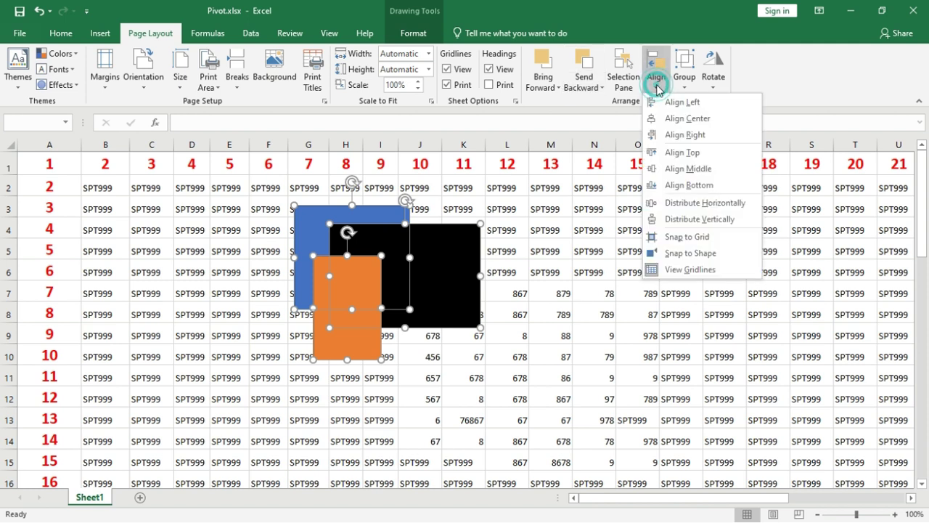
{"action": "left_click", "coordinate": [660, 105]}
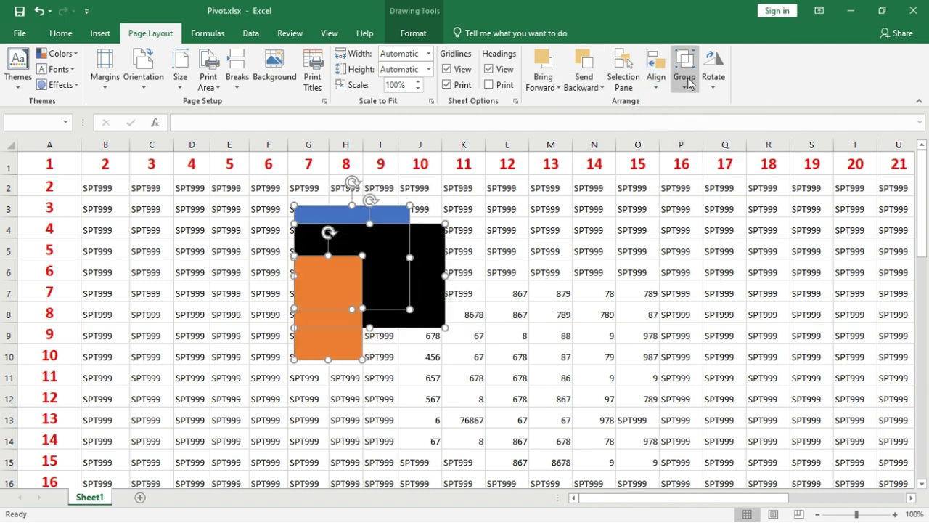
{"action": "left_click", "coordinate": [663, 81]}
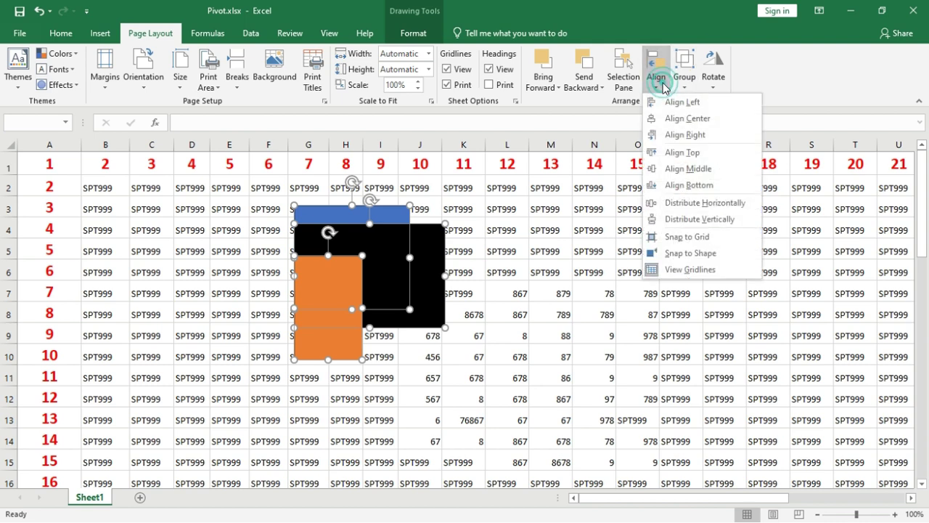
{"action": "left_click", "coordinate": [683, 118]}
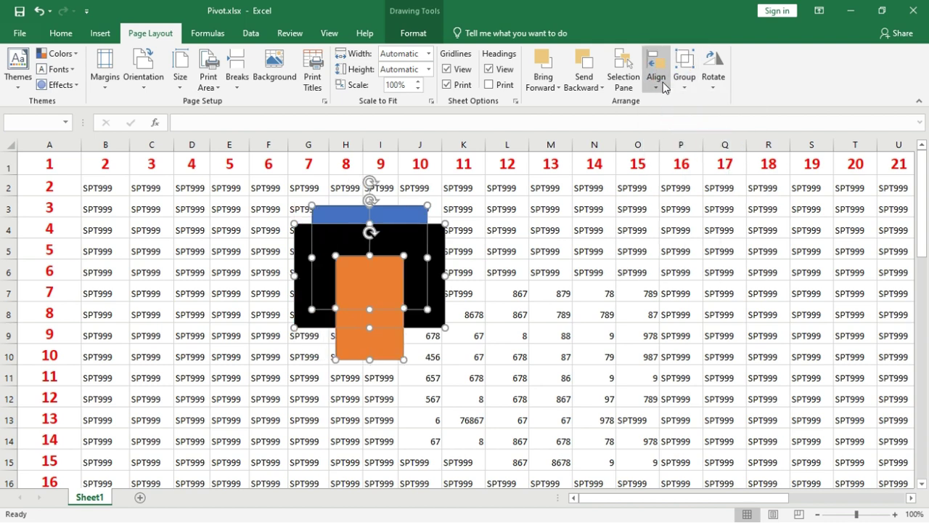
{"action": "left_click", "coordinate": [656, 76]}
{"action": "left_click", "coordinate": [686, 135]}
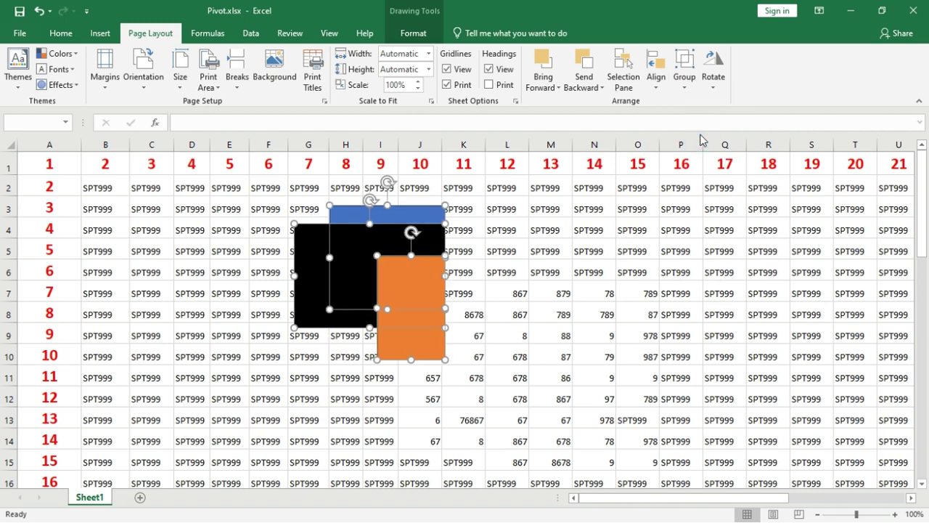
{"action": "left_click", "coordinate": [657, 81]}
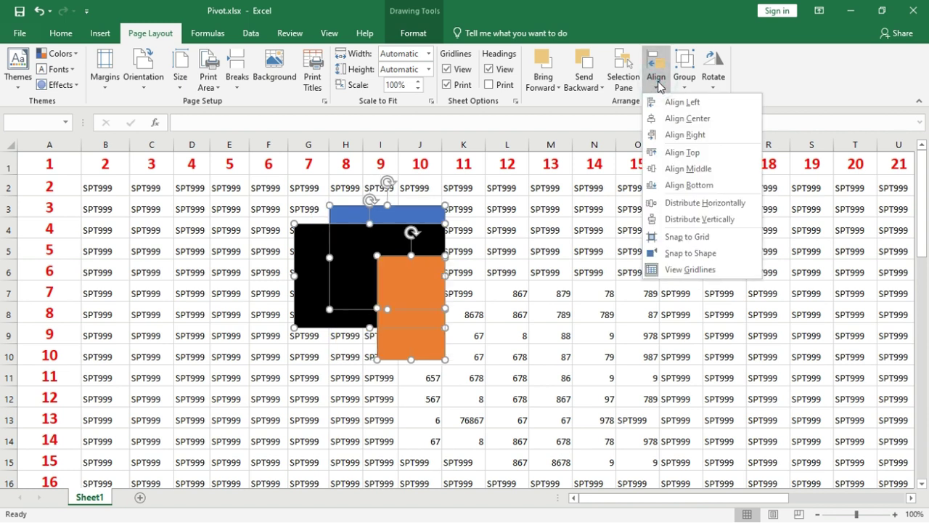
{"action": "left_click", "coordinate": [695, 204]}
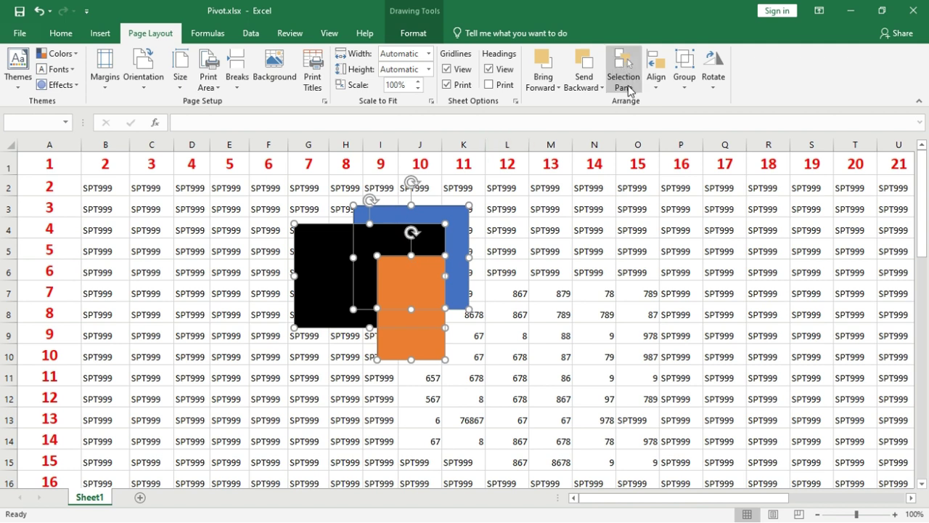
Step: Using the Selection Pane, move the grouped rectangles right and slightly down, then delete all three
{"action": "left_click", "coordinate": [626, 87]}
{"action": "left_click", "coordinate": [655, 73]}
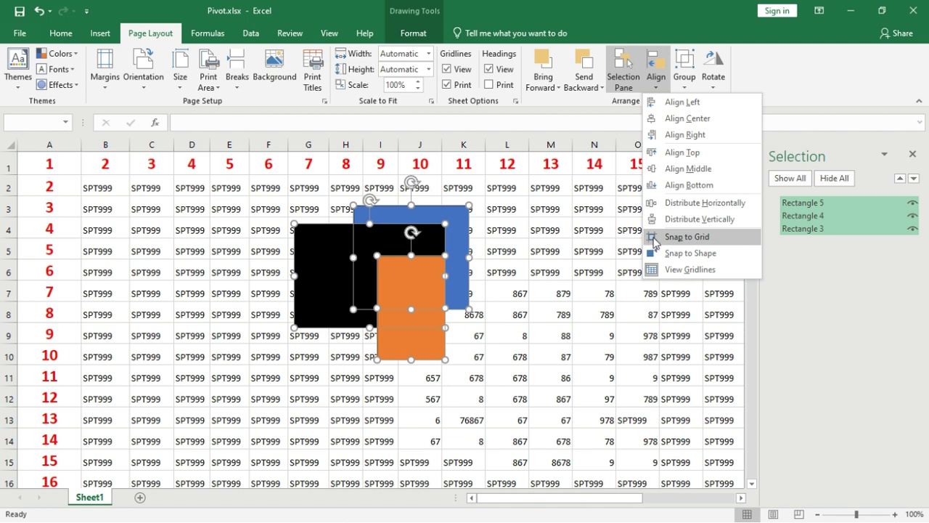
{"action": "left_click", "coordinate": [654, 242]}
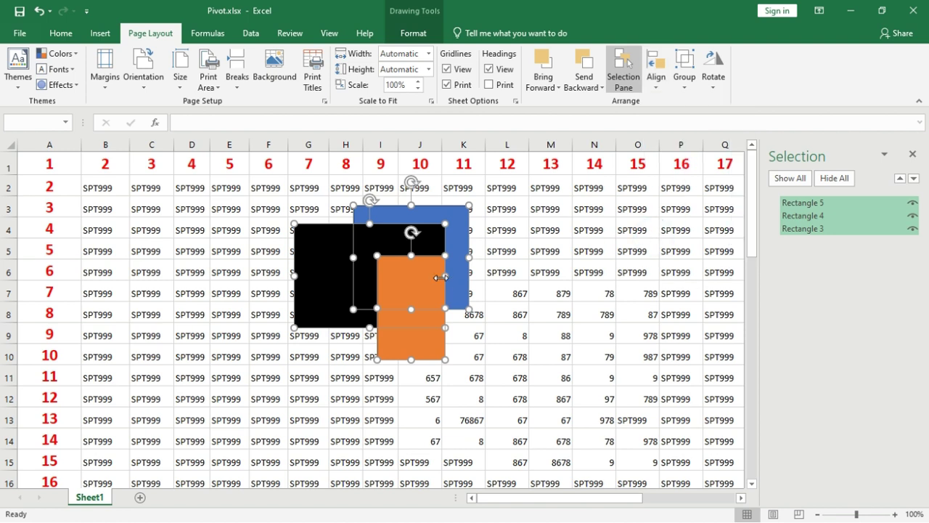
{"action": "left_click_drag", "start_coordinate": [430, 276], "coordinate": [438, 254]}
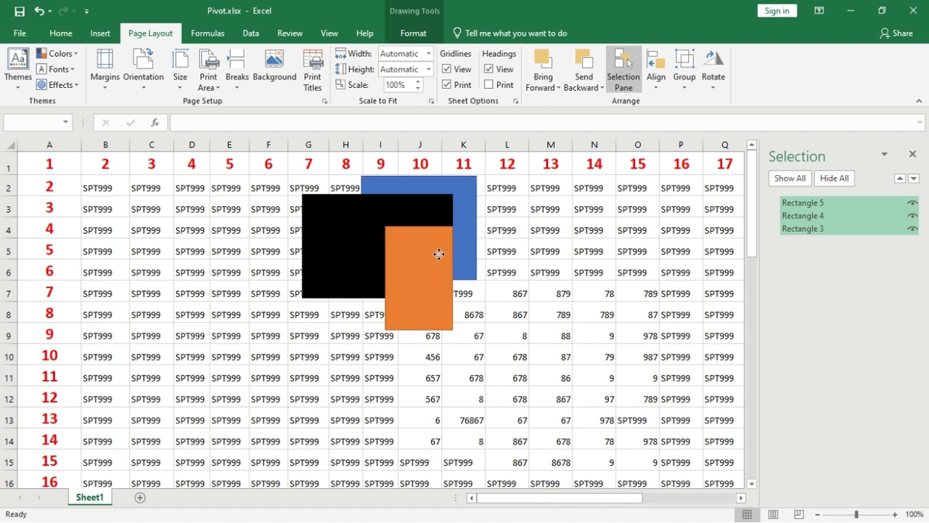
{"action": "key", "text": "Down"}
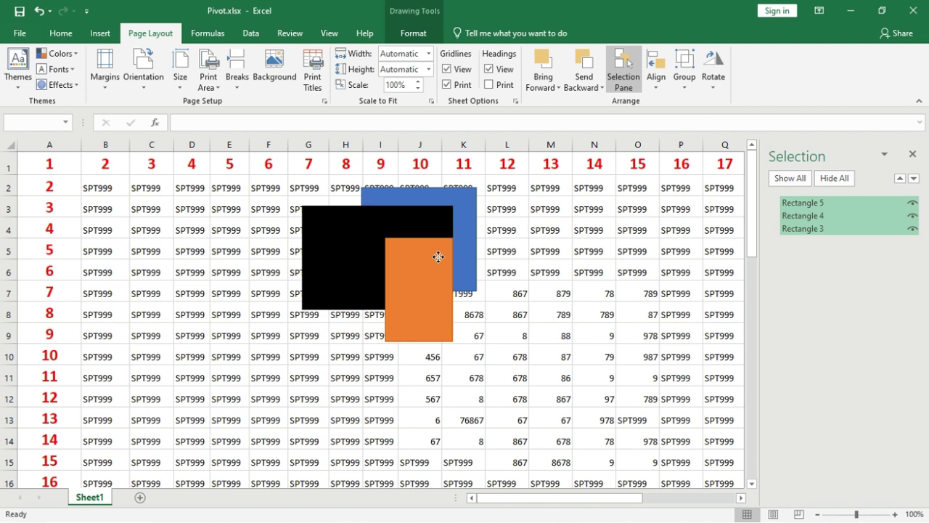
{"action": "key", "text": "Delete"}
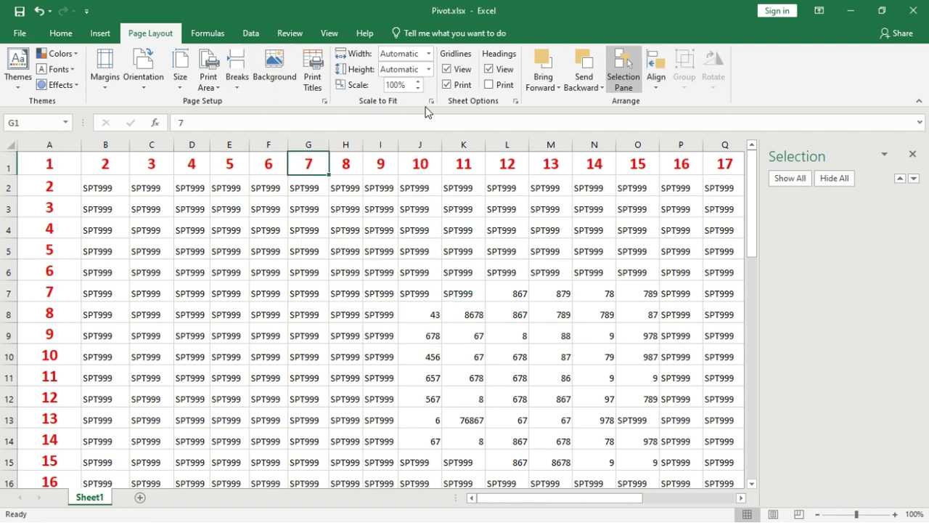
{"action": "left_click", "coordinate": [320, 102]}
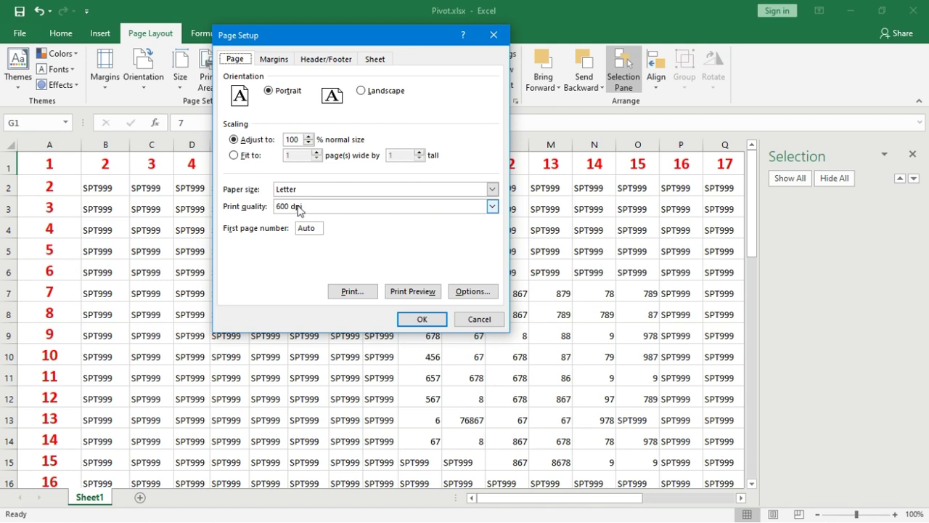
{"action": "left_click", "coordinate": [275, 58]}
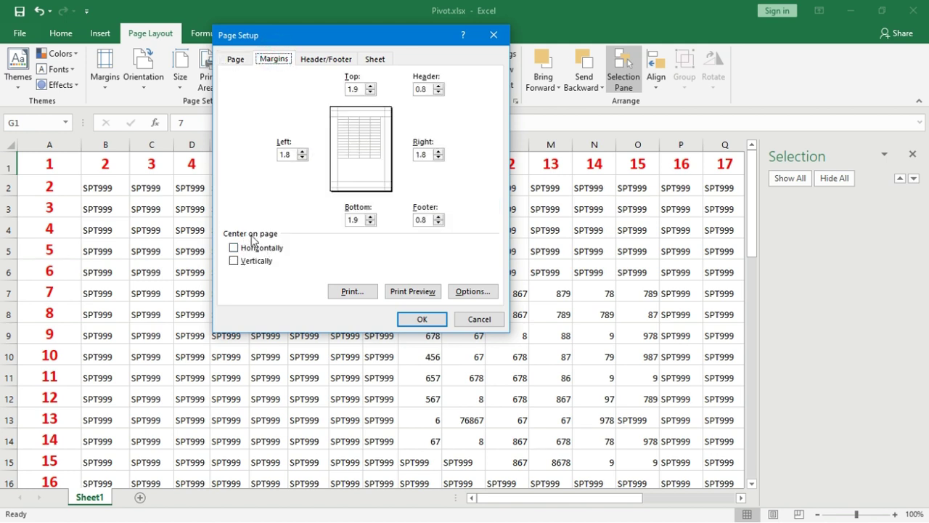
{"action": "left_click", "coordinate": [236, 250]}
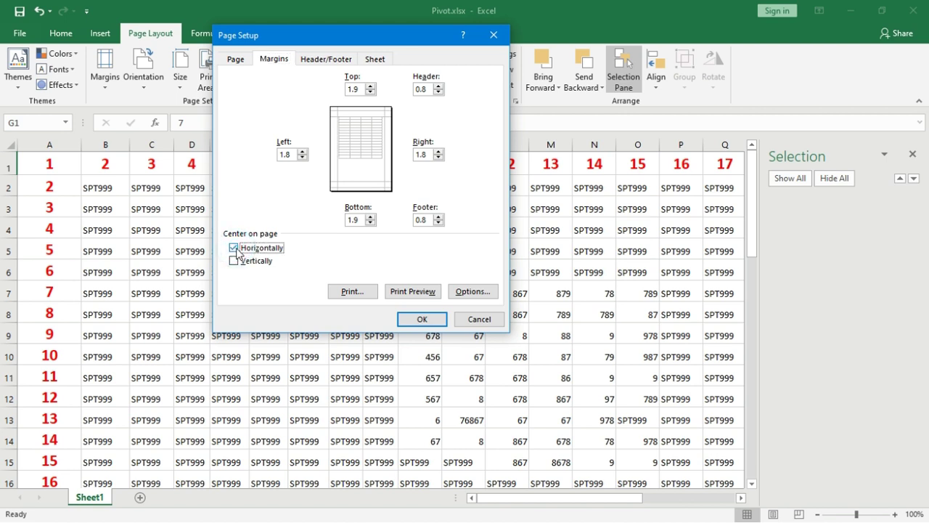
{"action": "left_click", "coordinate": [234, 264]}
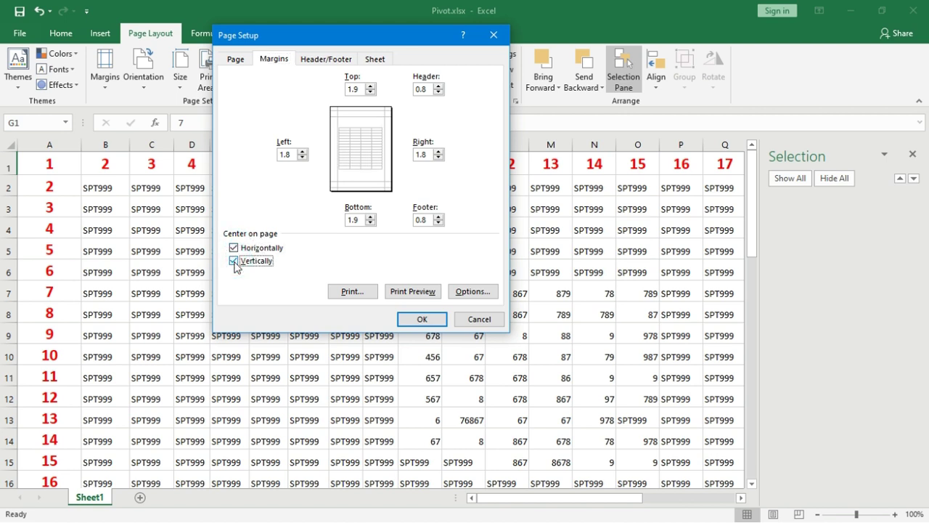
{"action": "left_click", "coordinate": [479, 318]}
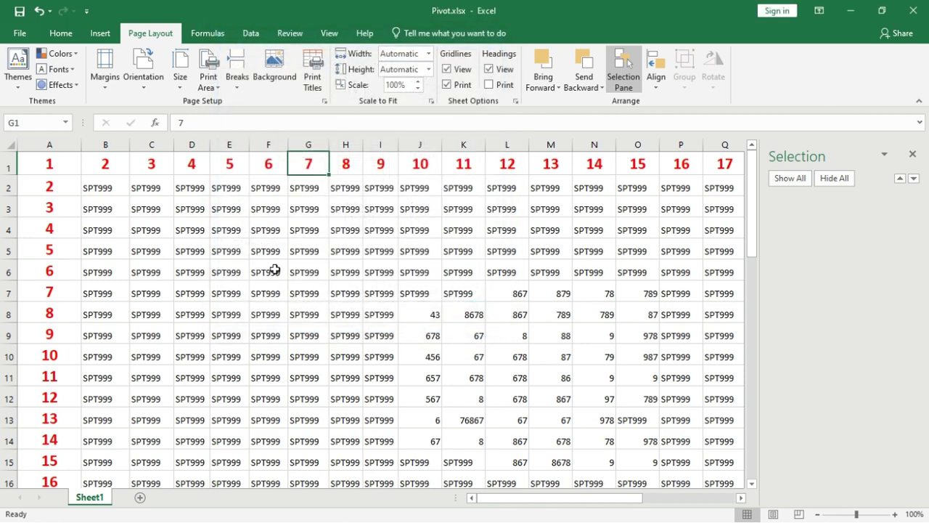
Step: Set J7:N15 as the print area, preview it with Ctrl+P, then return to the sheet
{"action": "left_click_drag", "start_coordinate": [429, 294], "coordinate": [597, 454]}
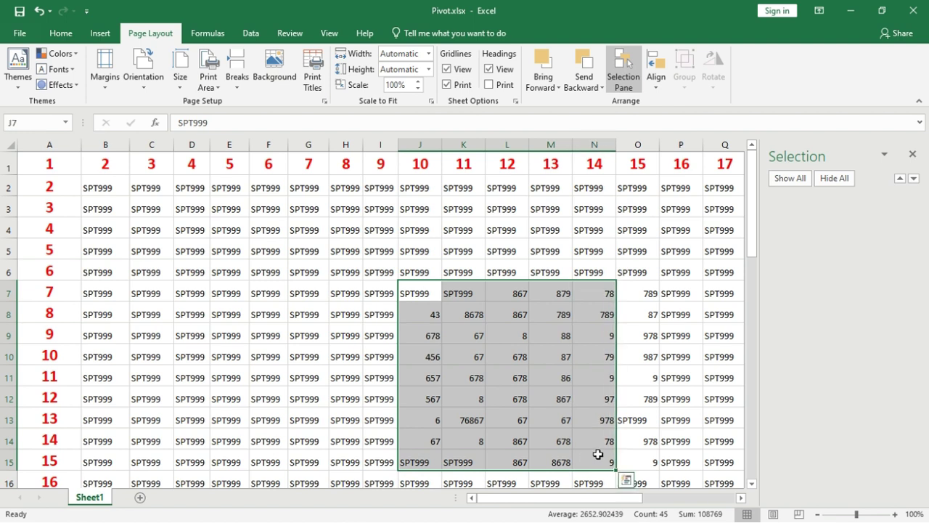
{"action": "left_click", "coordinate": [208, 81]}
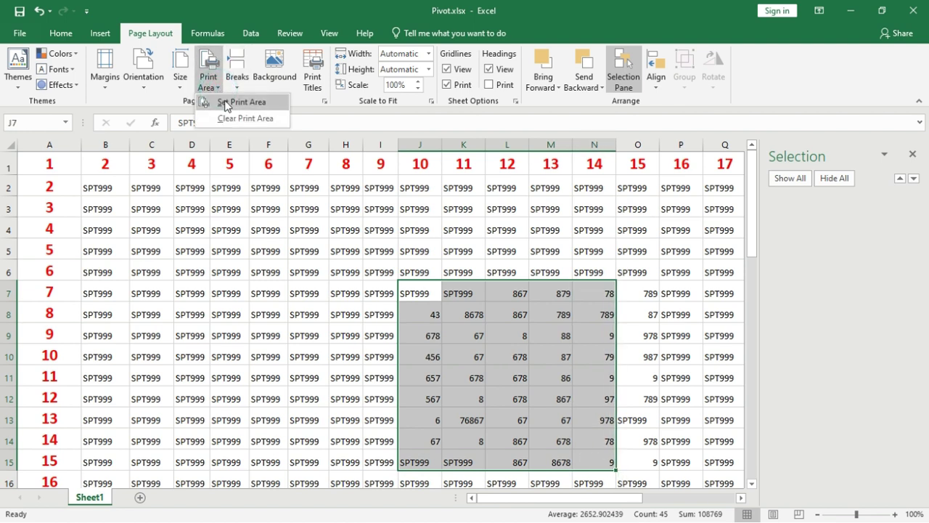
{"action": "left_click", "coordinate": [226, 103]}
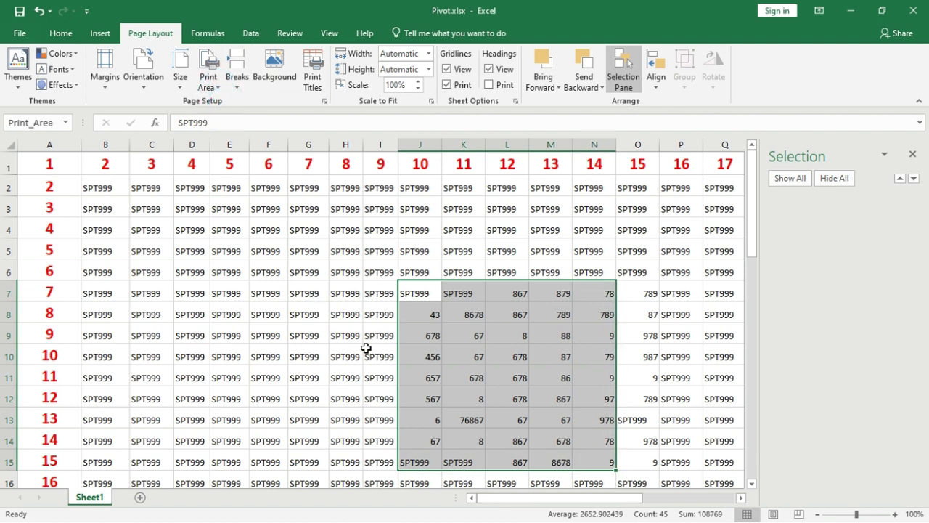
{"action": "key", "text": "ctrl+p"}
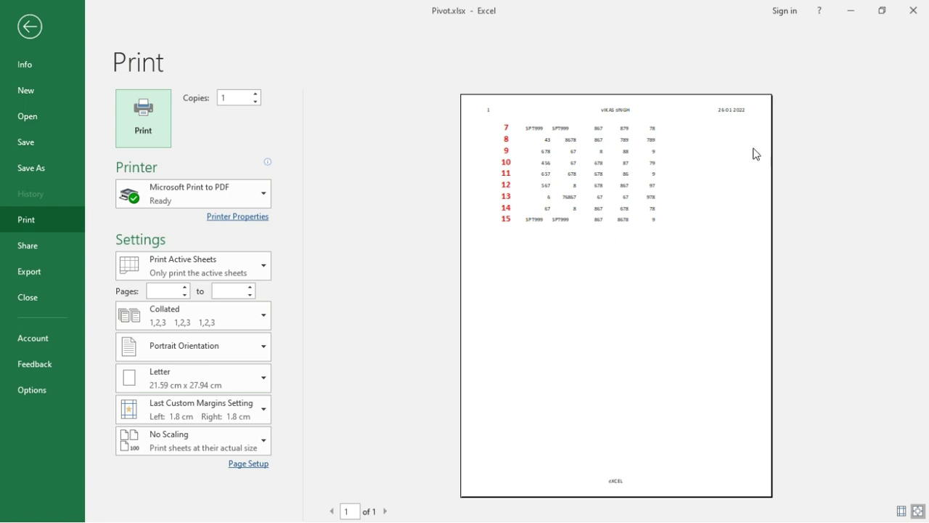
{"action": "key", "text": "Escape"}
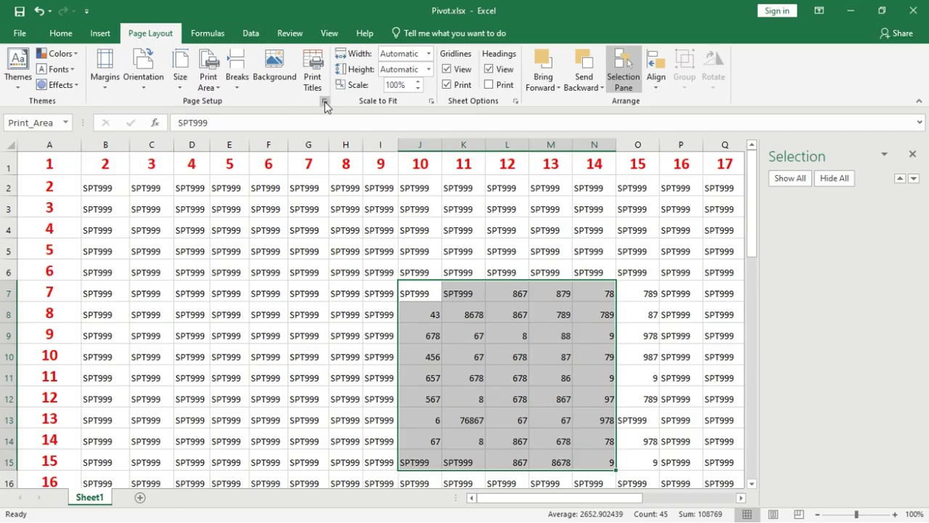
Step: In Page Setup Margins, center the page horizontally and vertically, then verify in print preview
{"action": "left_click", "coordinate": [325, 102]}
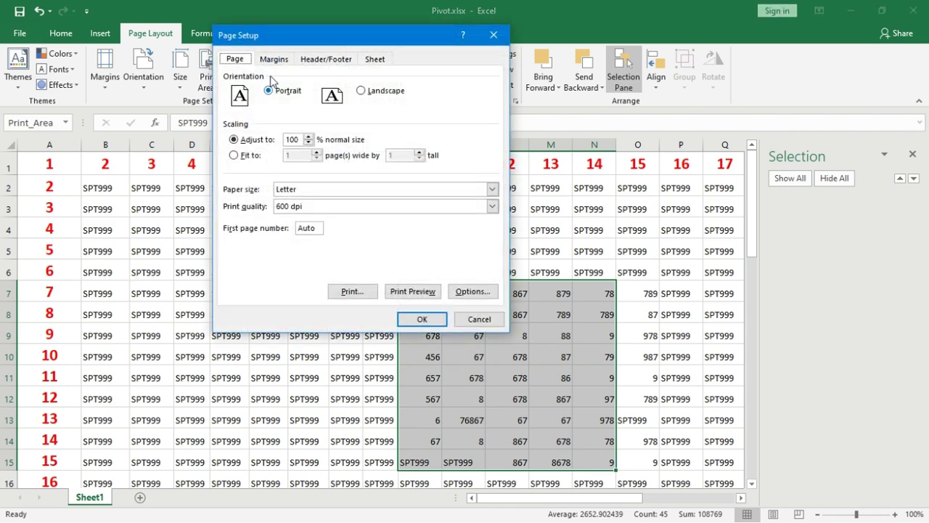
{"action": "left_click", "coordinate": [273, 59]}
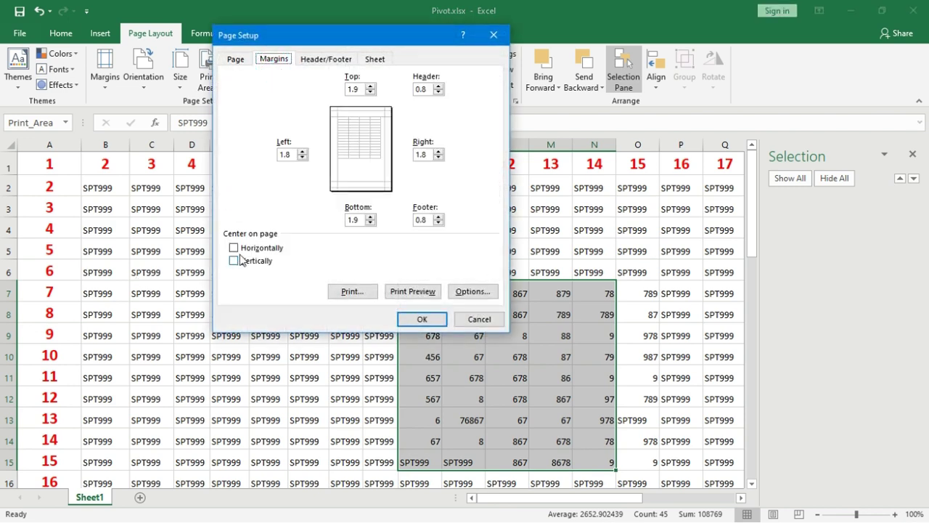
{"action": "left_click", "coordinate": [238, 250]}
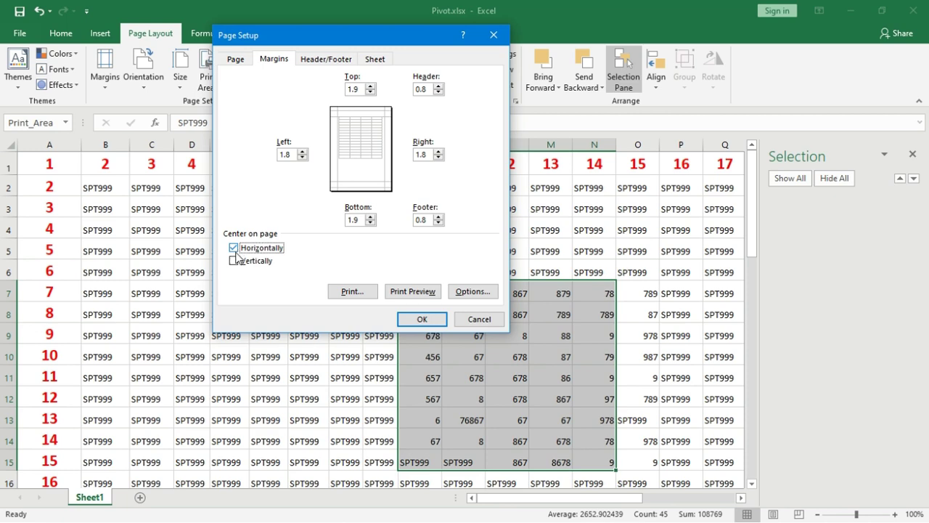
{"action": "left_click", "coordinate": [233, 260]}
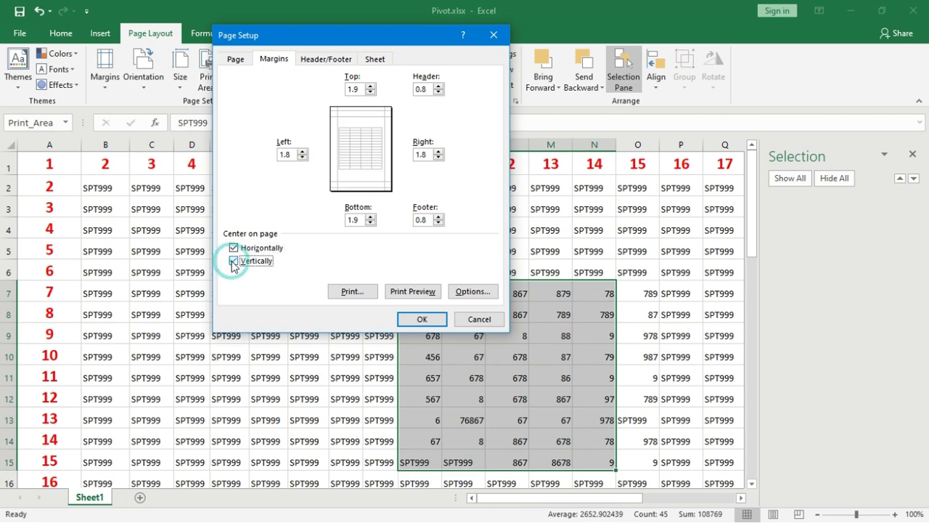
{"action": "left_click", "coordinate": [439, 320]}
{"action": "key", "text": "ctrl+p"}
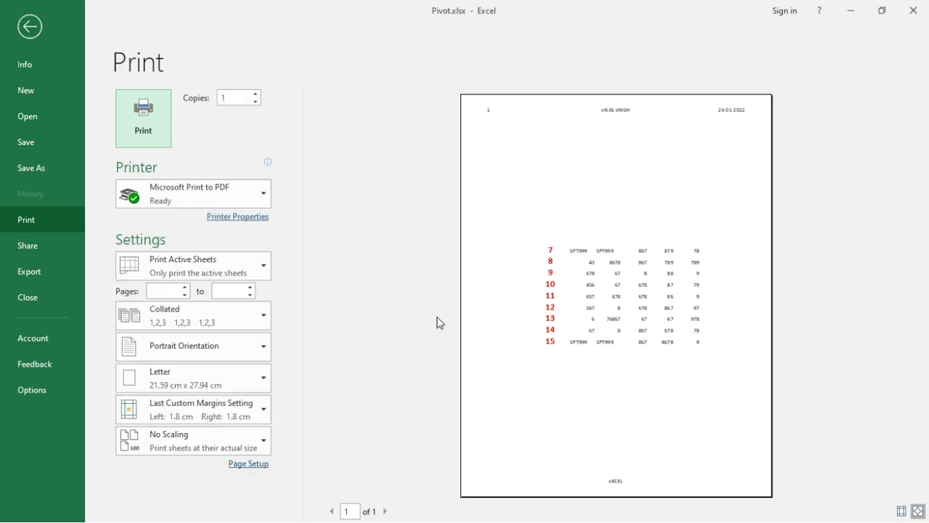
{"action": "key", "text": "Escape"}
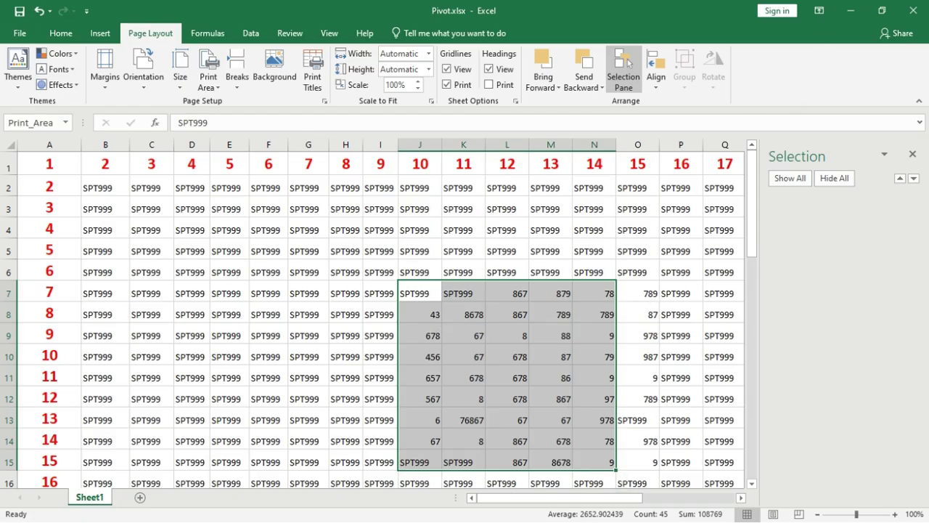